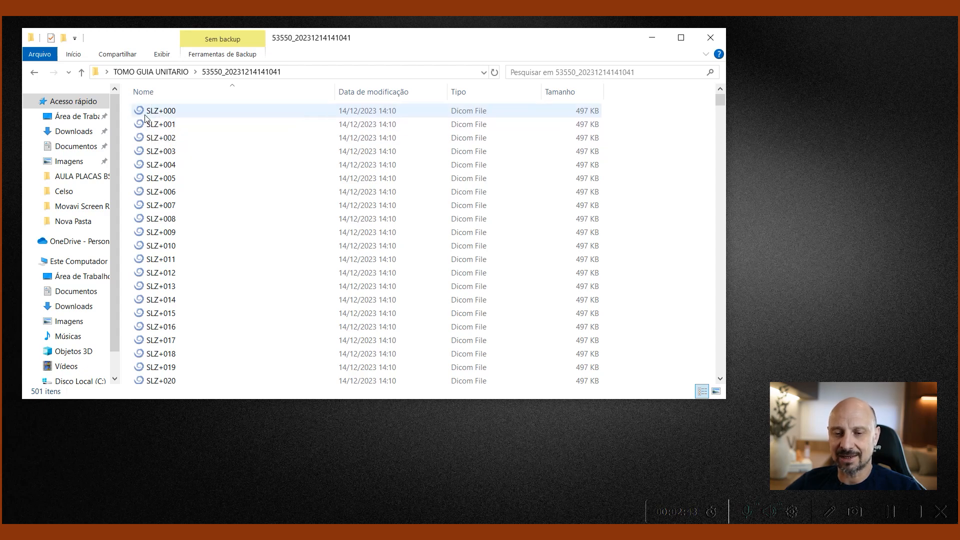
Step: Load the DICOM series from SLZ+000 and switch the project to the Advanced (Avançadas) surgical guide module
double_click(151, 113)
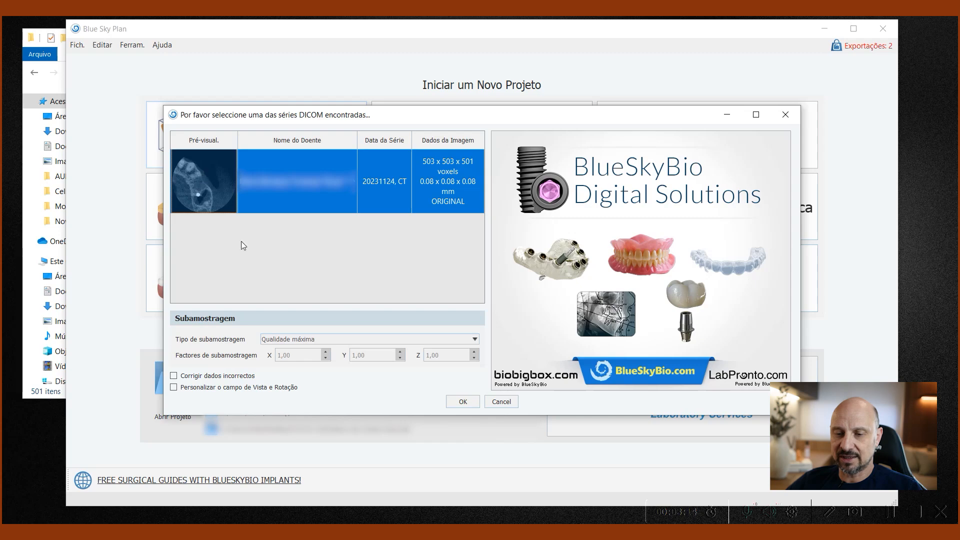
left_click(471, 402)
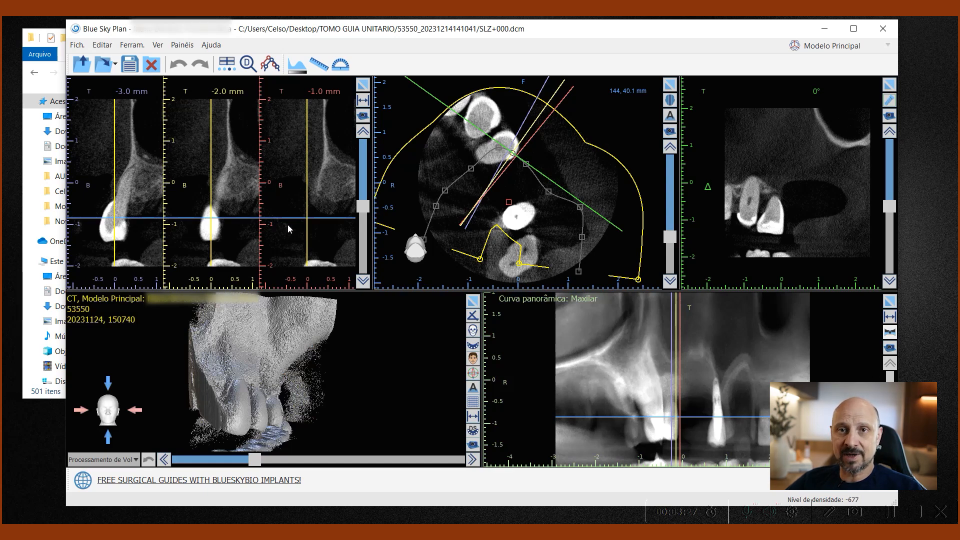
left_click(833, 47)
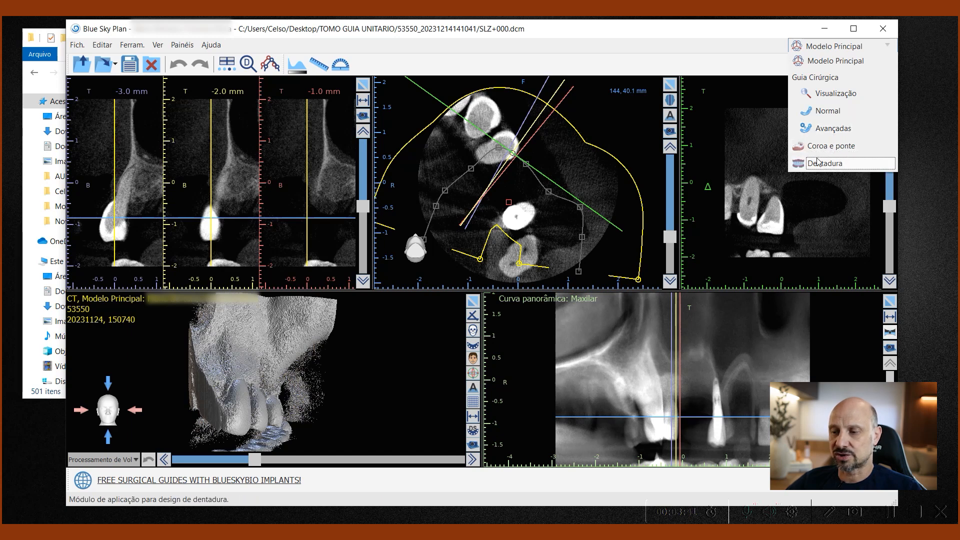
left_click(834, 129)
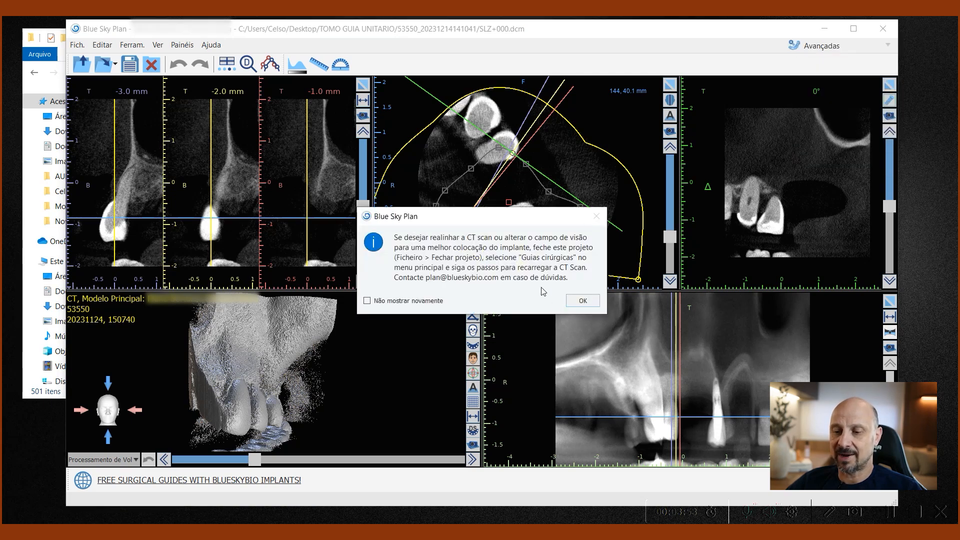
left_click(590, 300)
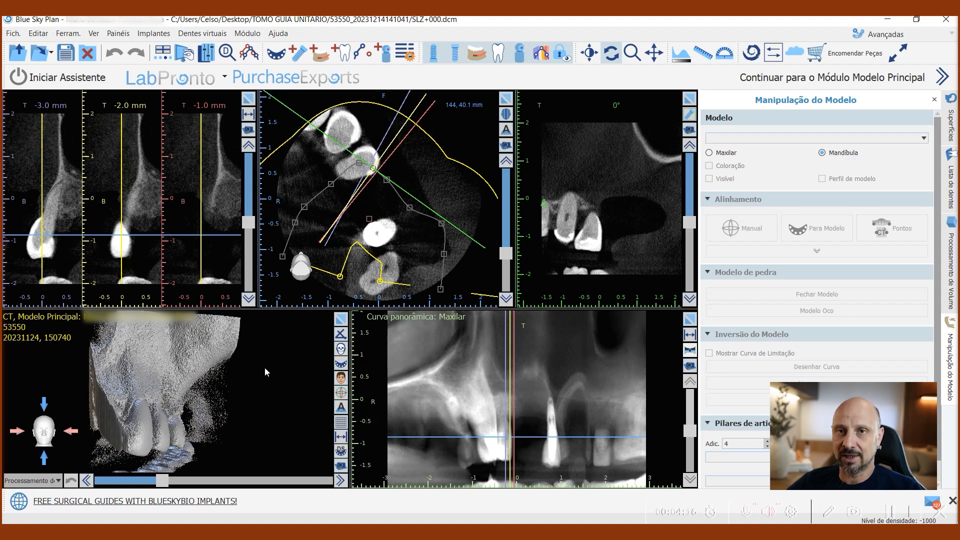
Step: Import the patient's upper-jaw STL scan and identify it as the maxilla (Maxilar) for automatic alignment
left_click_drag(272, 368, 170, 398)
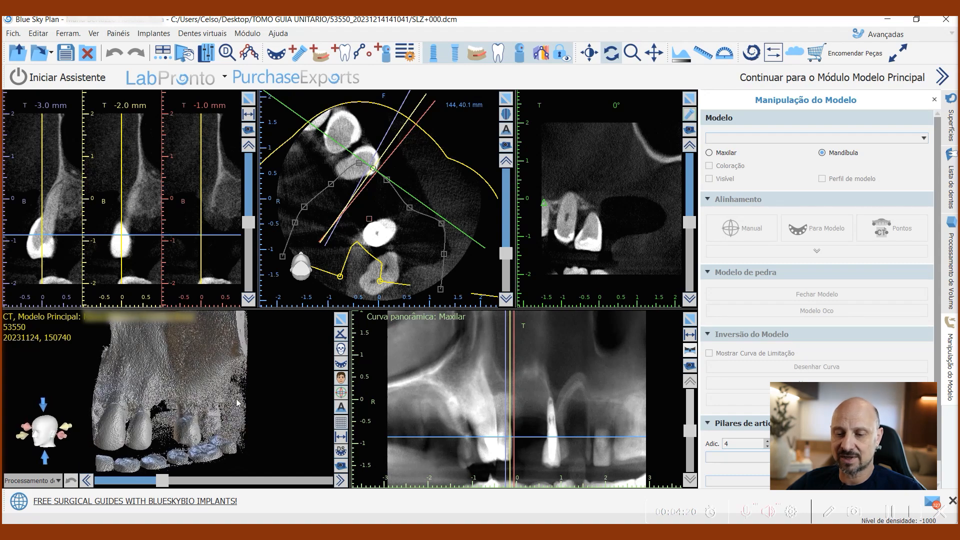
left_click(13, 34)
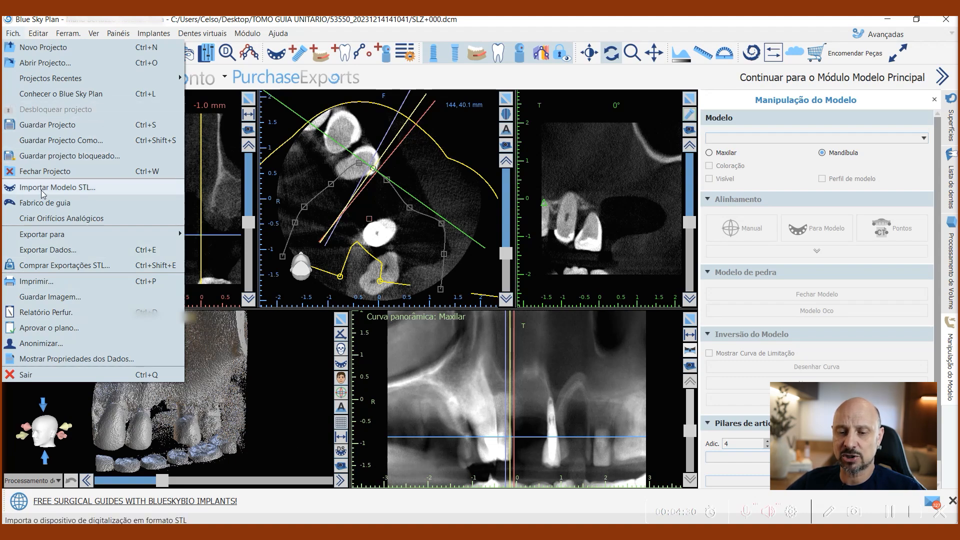
left_click(308, 516)
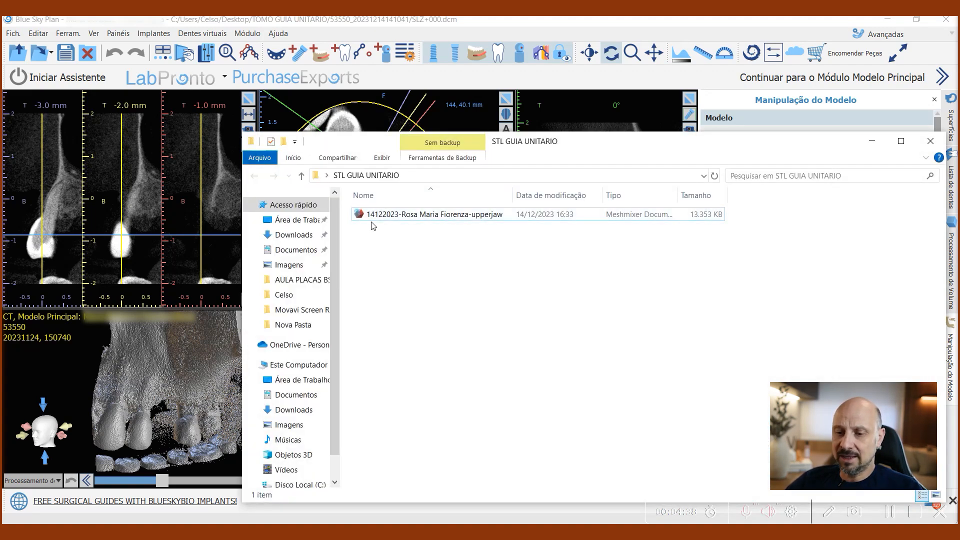
left_click(371, 216)
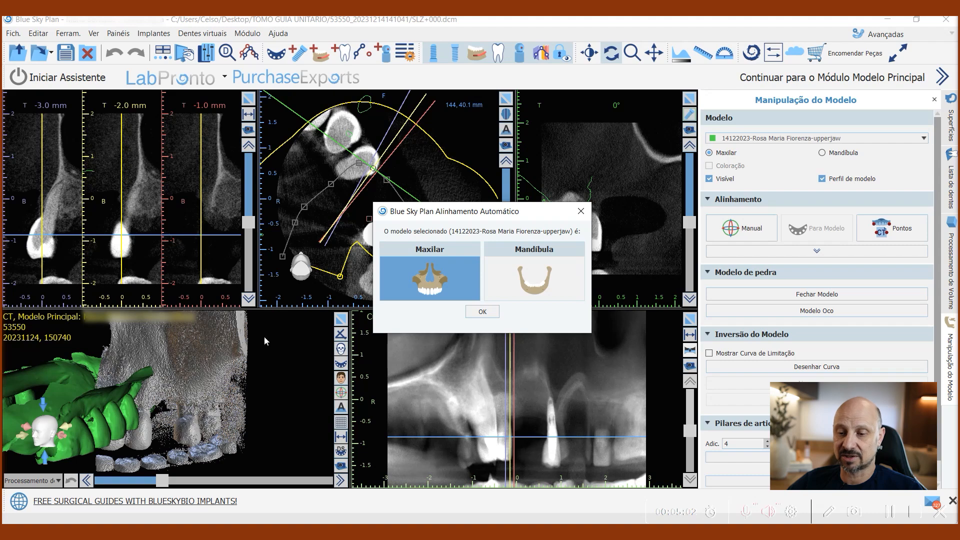
left_click(482, 312)
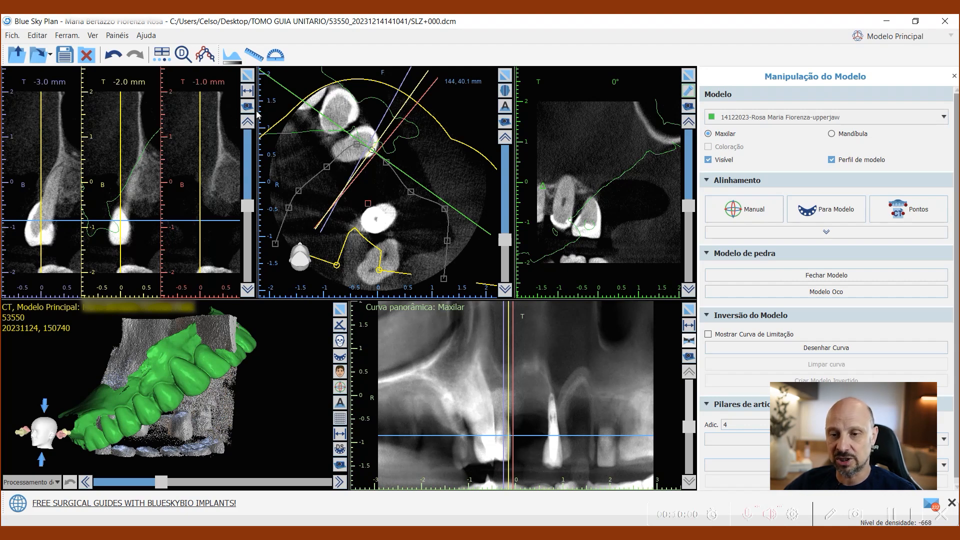
Step: Draw a new maxillary panoramic curve on the axial slice, from the posterior teeth across the gap to the anterior teeth
left_click(204, 55)
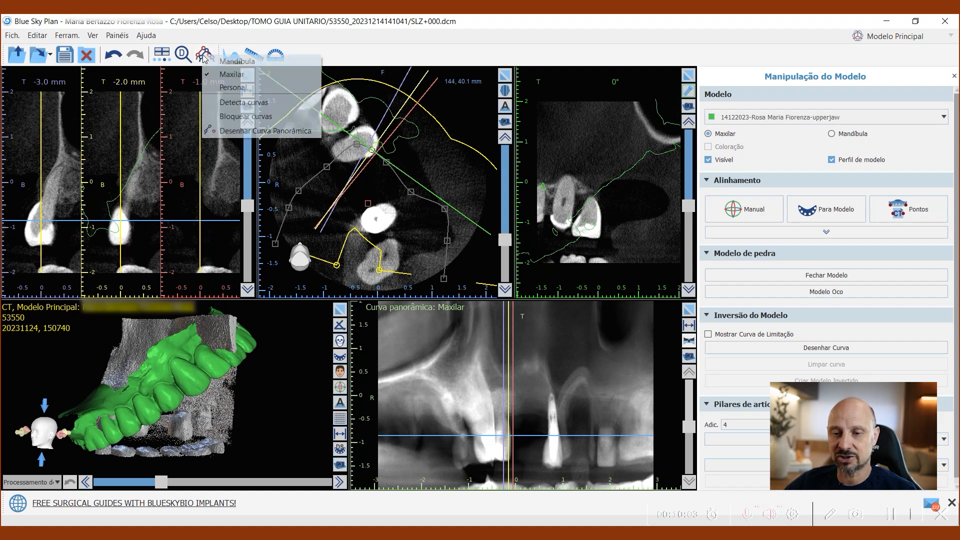
left_click(233, 132)
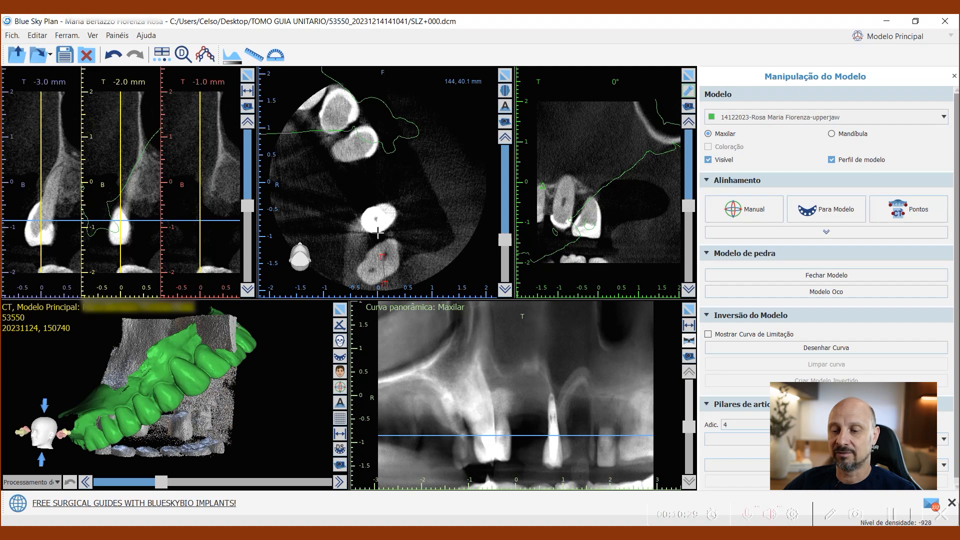
left_click(376, 212)
left_click(364, 164)
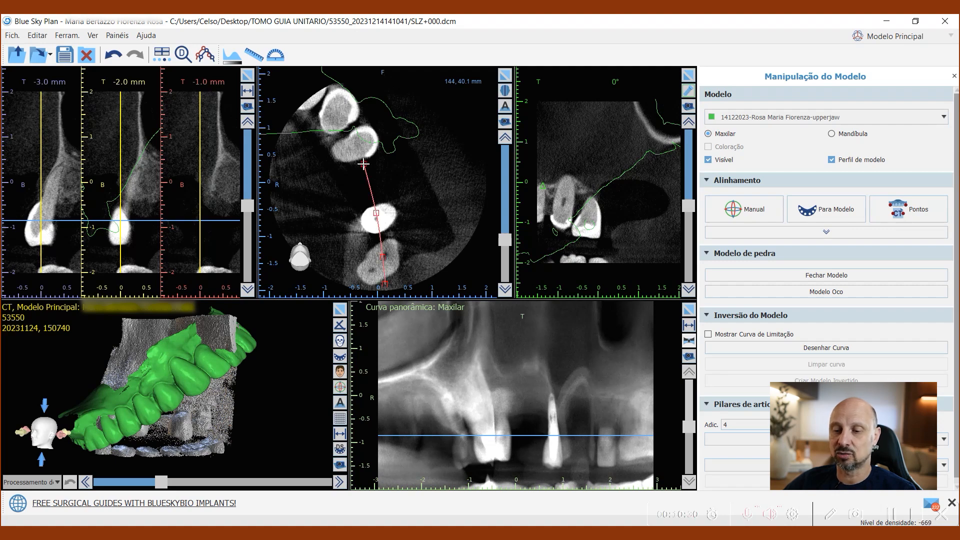
left_click(346, 123)
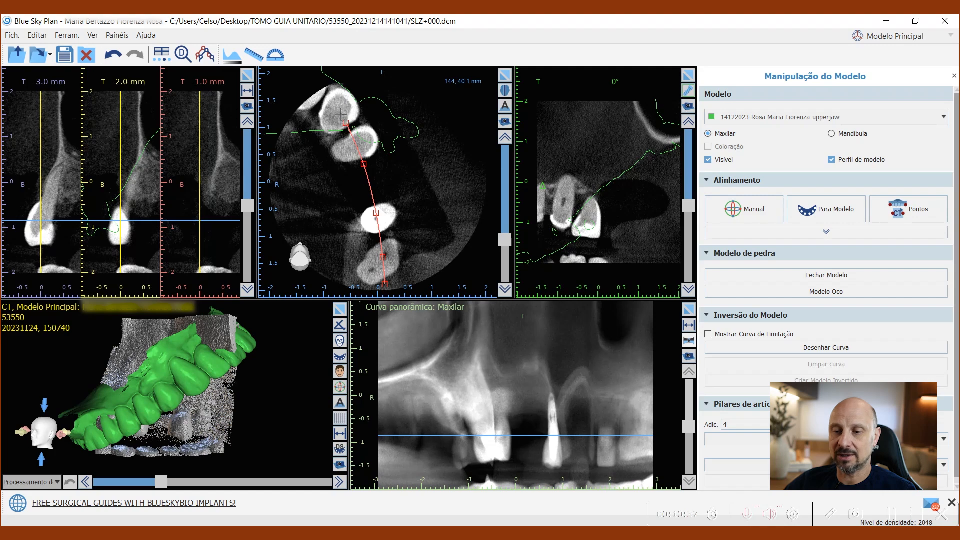
left_click(322, 100)
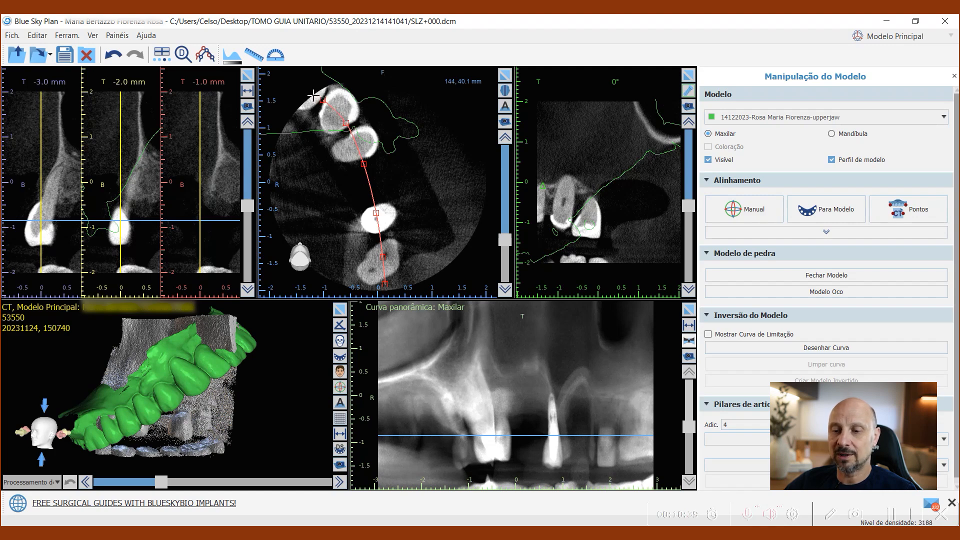
left_click(313, 95)
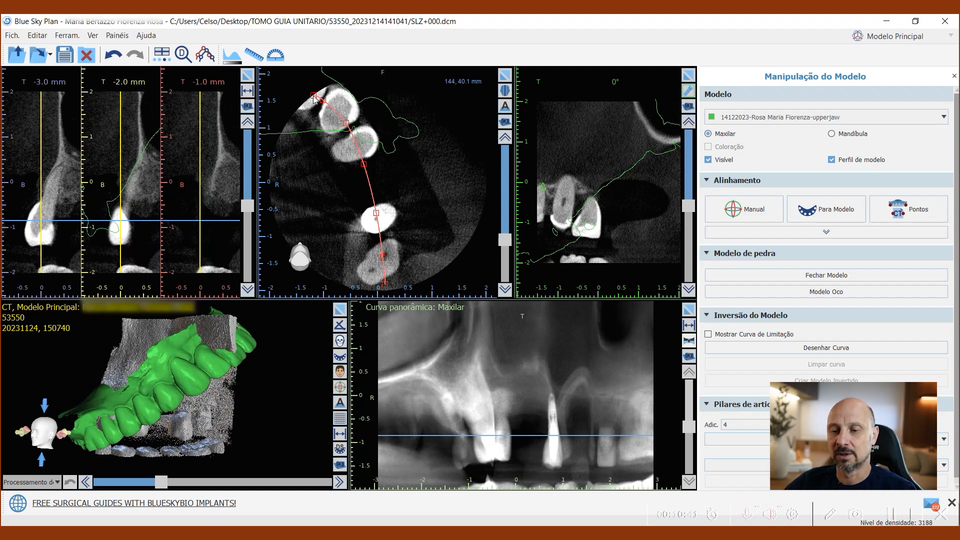
double_click(313, 96)
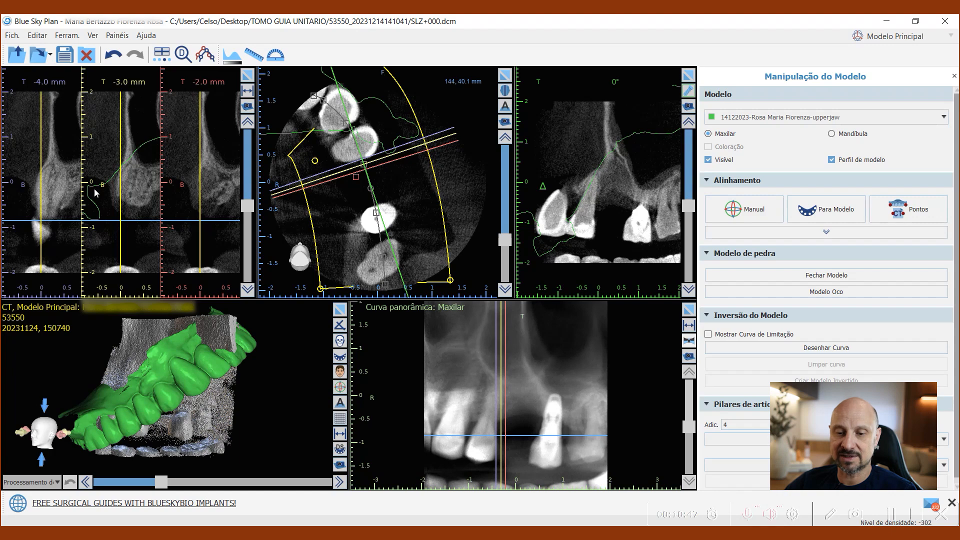
Step: Review the cross-sections around the gap and start point-based alignment (Pontos) of the imported upper-jaw model with the CT volume
scroll(140, 196, "up", 5)
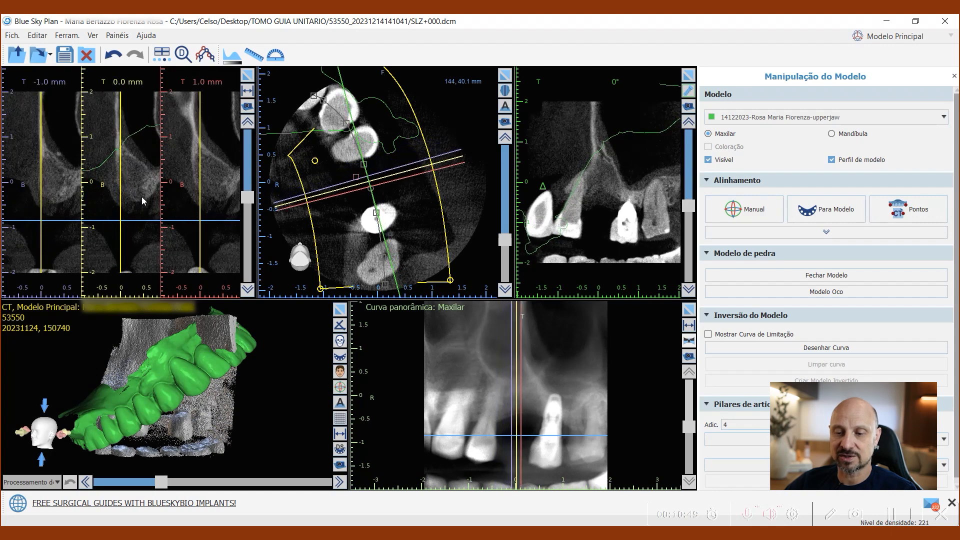
scroll(143, 202, "up", 5)
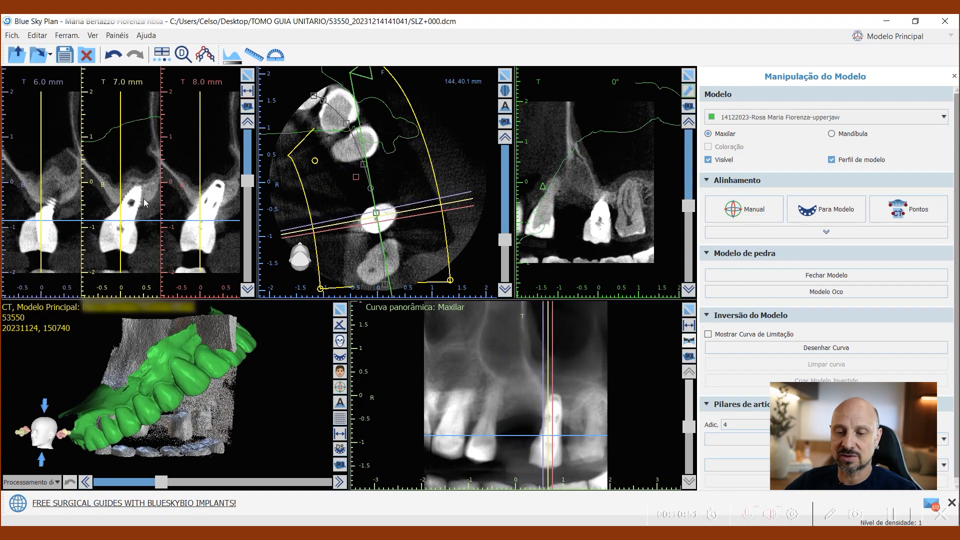
scroll(144, 203, "down", 2)
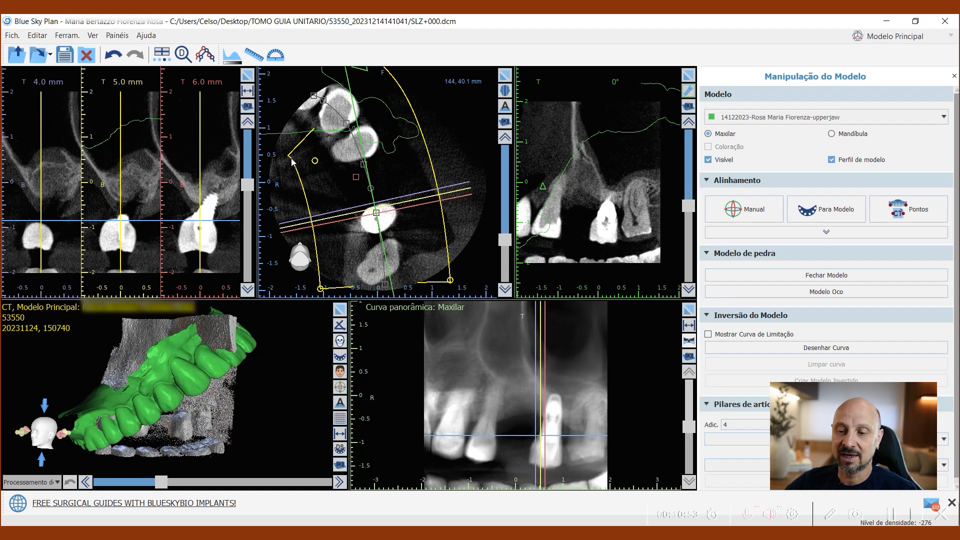
scroll(73, 193, "down", 2)
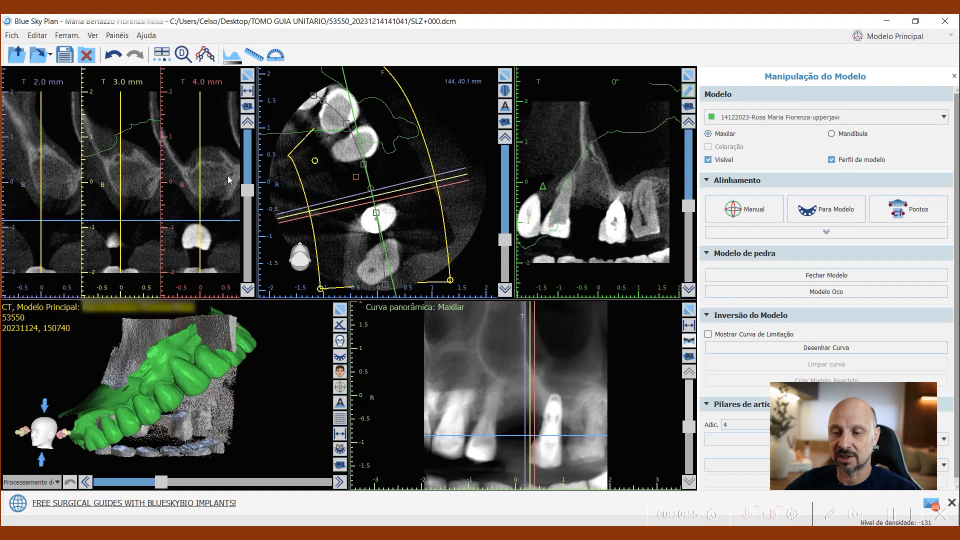
scroll(233, 142, "down", 2)
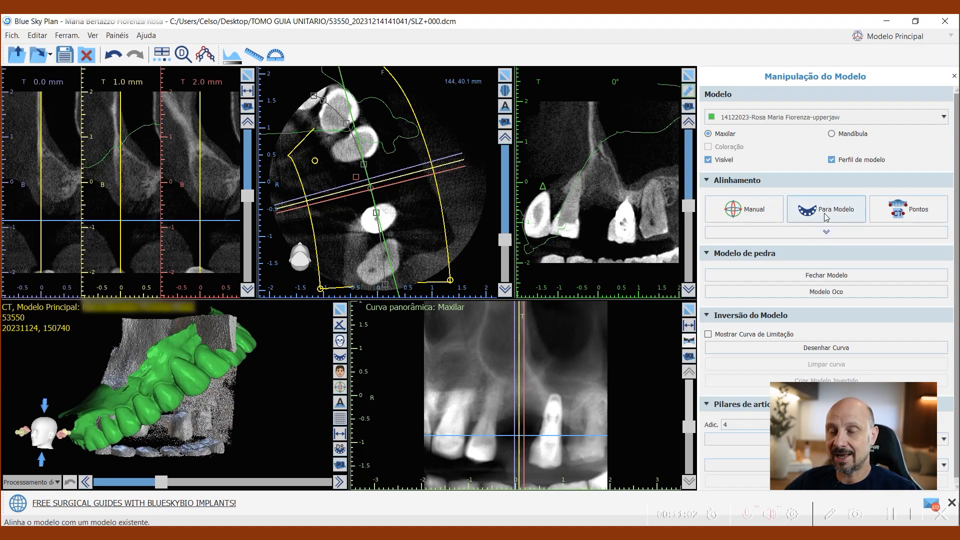
left_click_drag(277, 376, 213, 407)
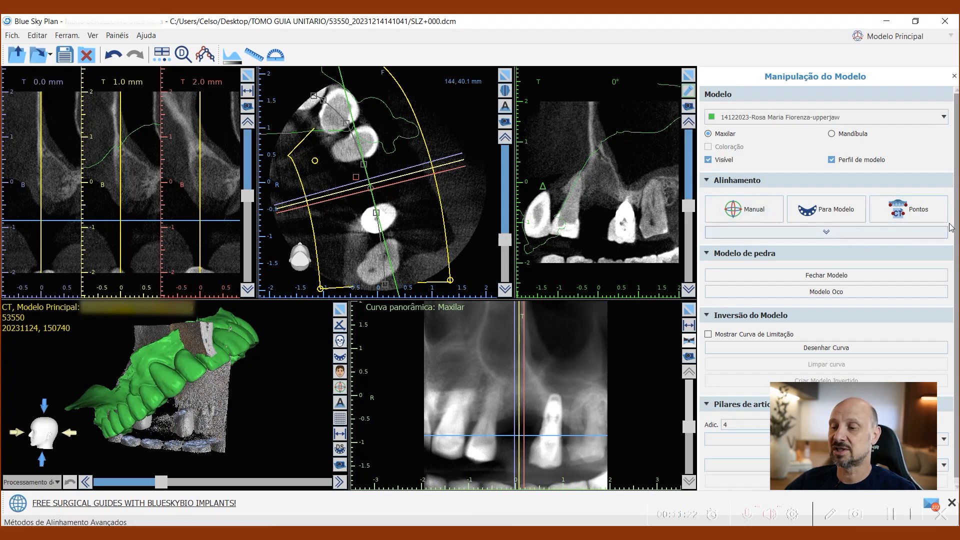
left_click(828, 231)
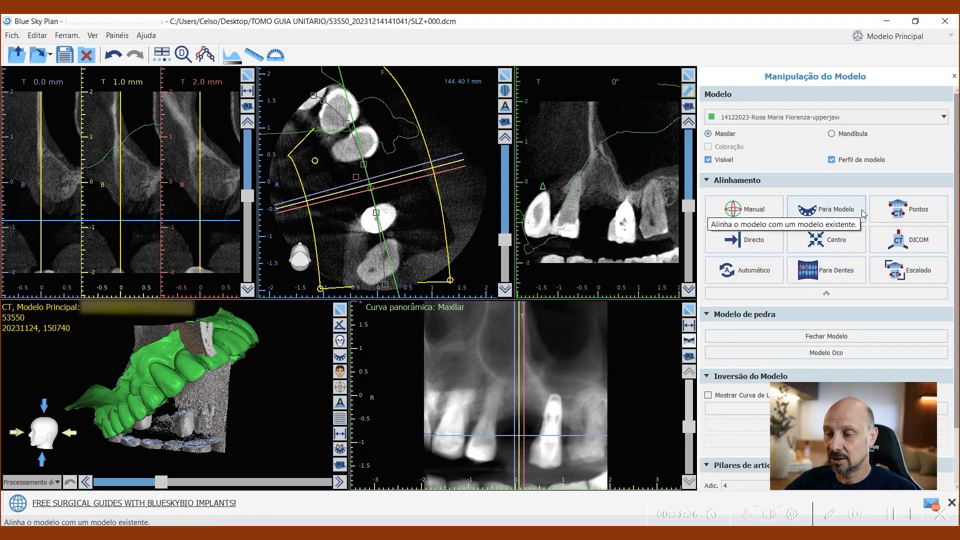
left_click(904, 209)
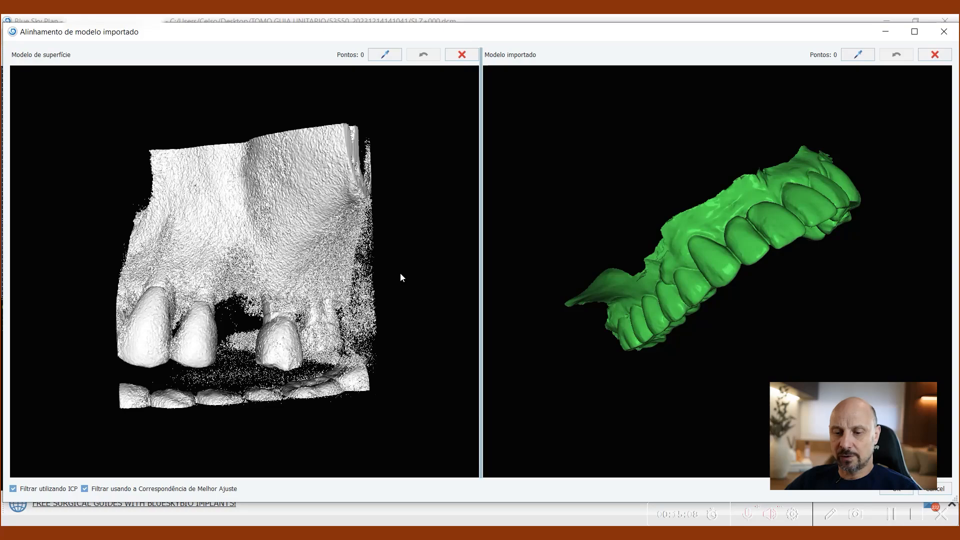
Step: Orient the CT surface and the imported jaw model to matching outer-side views of the teeth around the gap
left_click_drag(400, 274, 361, 246)
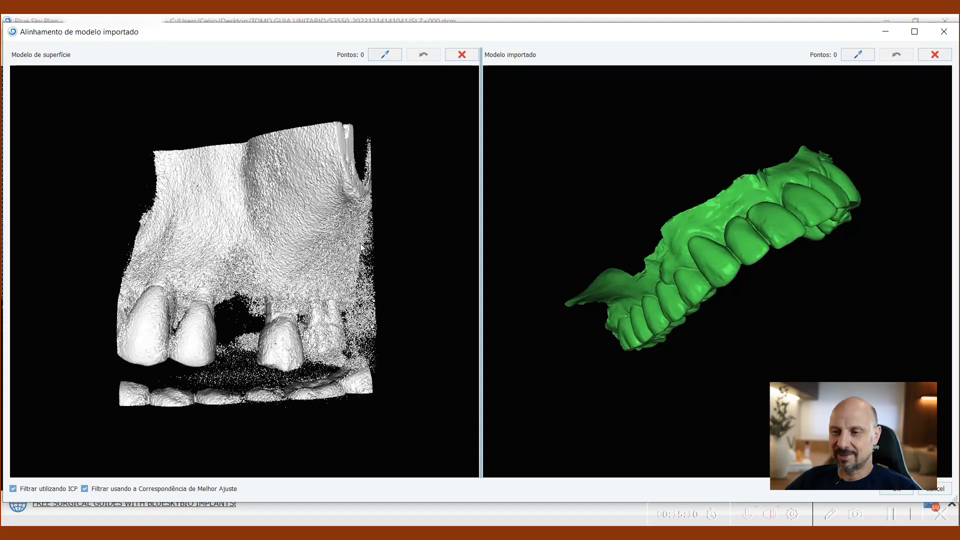
left_click_drag(398, 281, 381, 262)
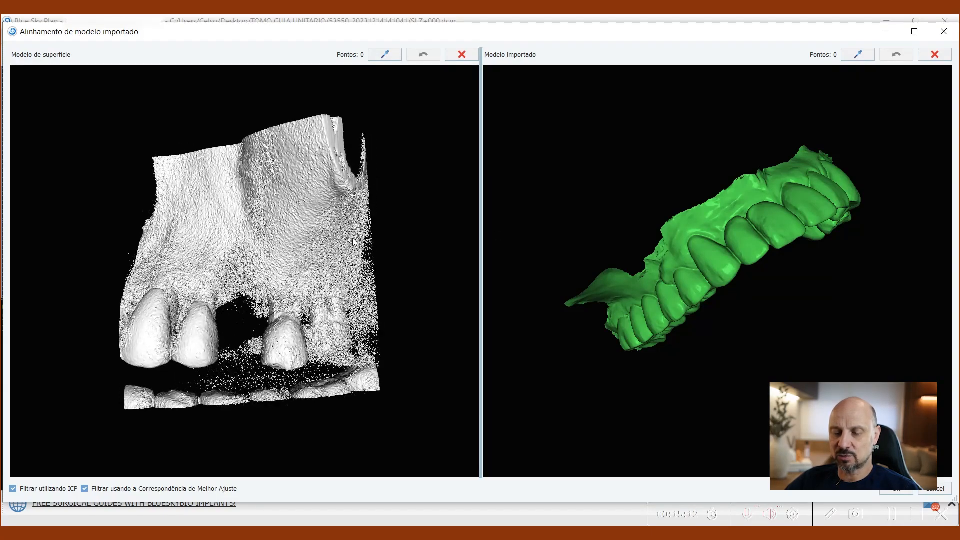
left_click_drag(296, 190, 323, 250)
left_click_drag(724, 273, 744, 284)
left_click_drag(707, 334, 761, 273)
scroll(760, 273, "up", 2)
left_click_drag(362, 303, 391, 330)
left_click_drag(620, 321, 480, 325)
left_click_drag(279, 322, 297, 332)
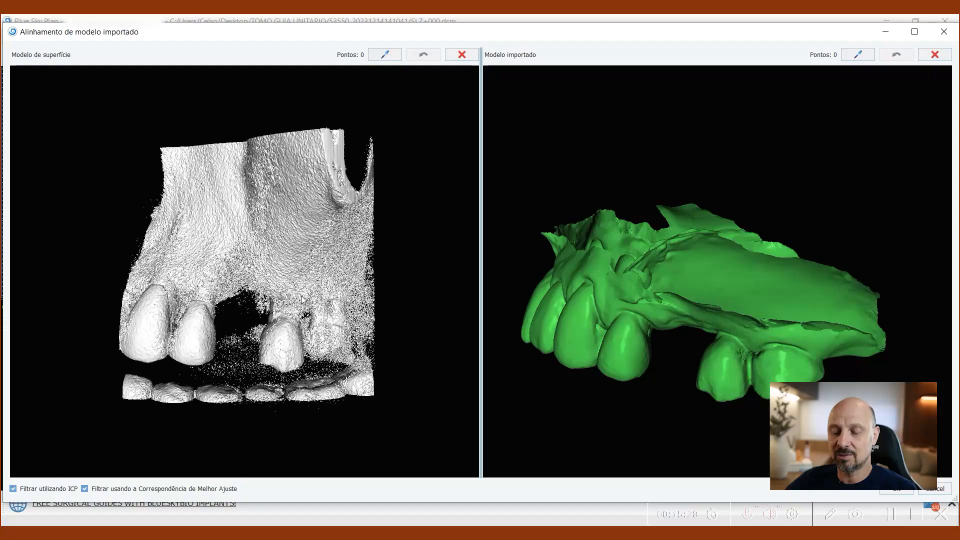
scroll(301, 297, "up", 4)
left_click_drag(590, 301, 709, 306)
left_click_drag(263, 334, 196, 358)
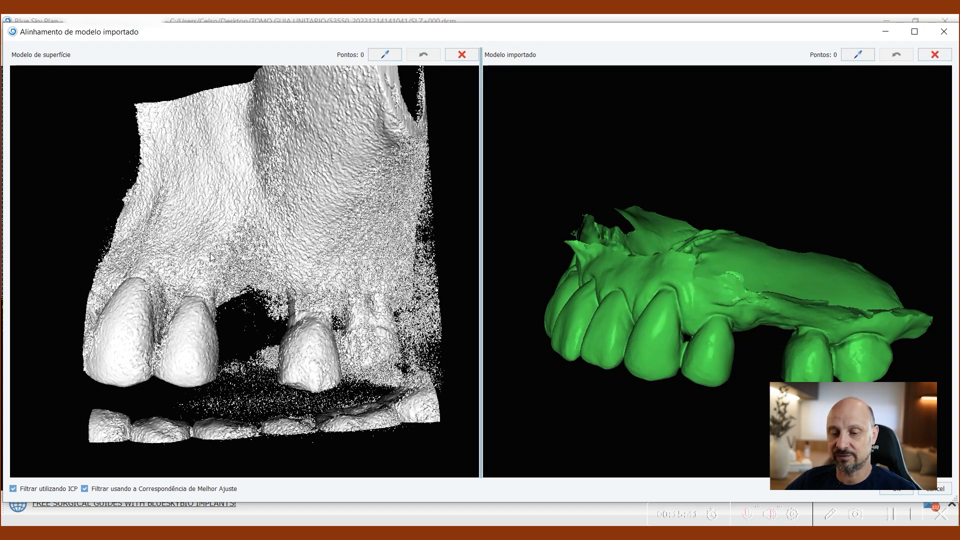
Step: Mark three matching points on both models, at the tips of the two teeth before the gap and the tooth behind it
key("space")
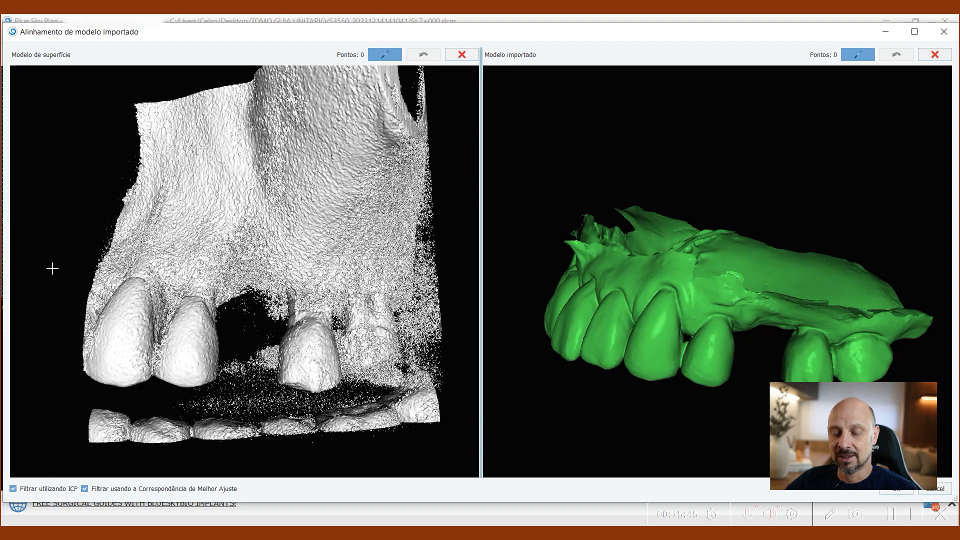
left_click(115, 381)
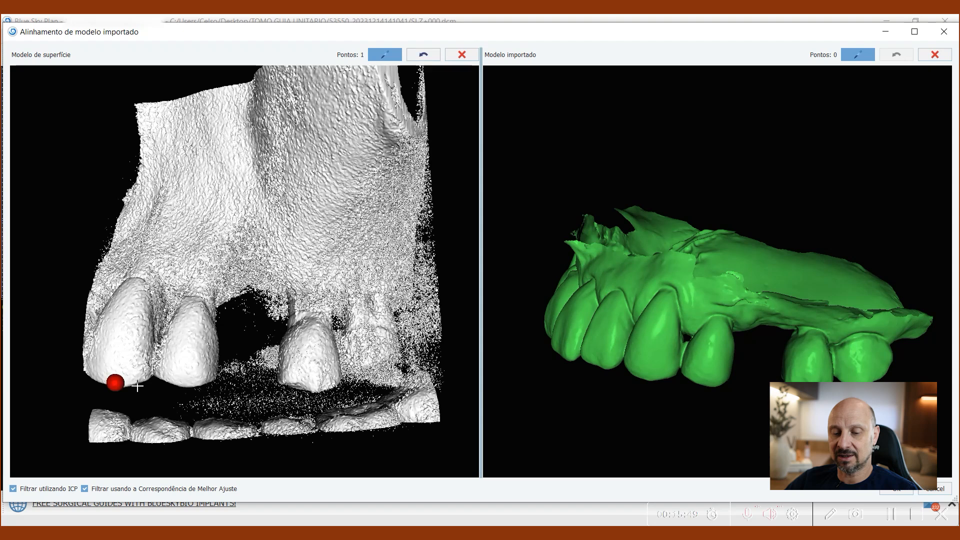
left_click(188, 385)
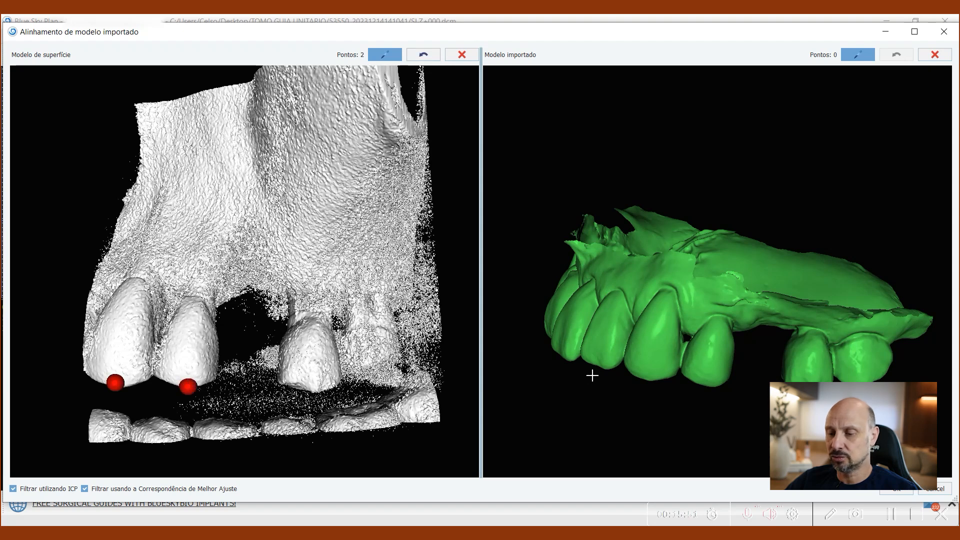
left_click(645, 377)
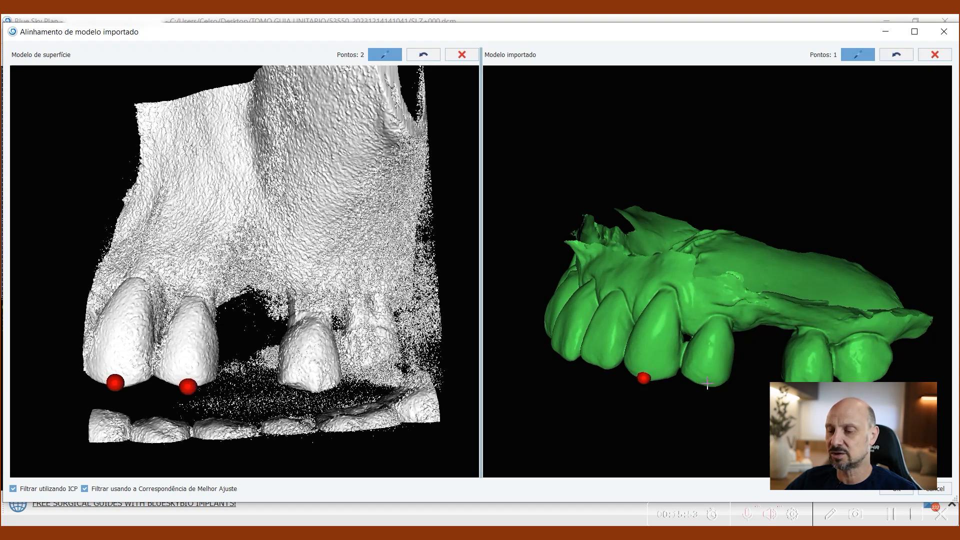
left_click(313, 388)
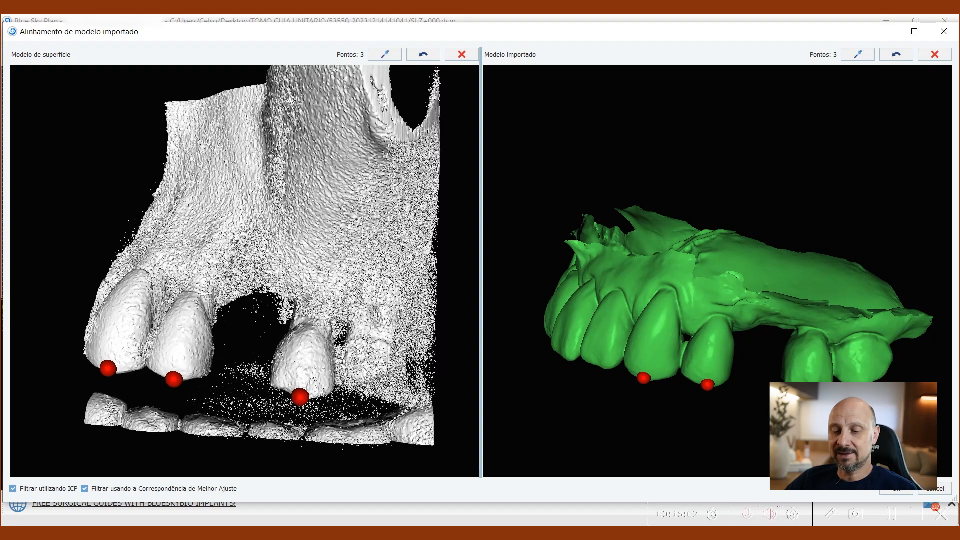
Step: Mark two more matching points on both models, on the palatal sides of the teeth bordering the gap
left_click_drag(398, 292, 145, 306)
left_click_drag(550, 359, 622, 219)
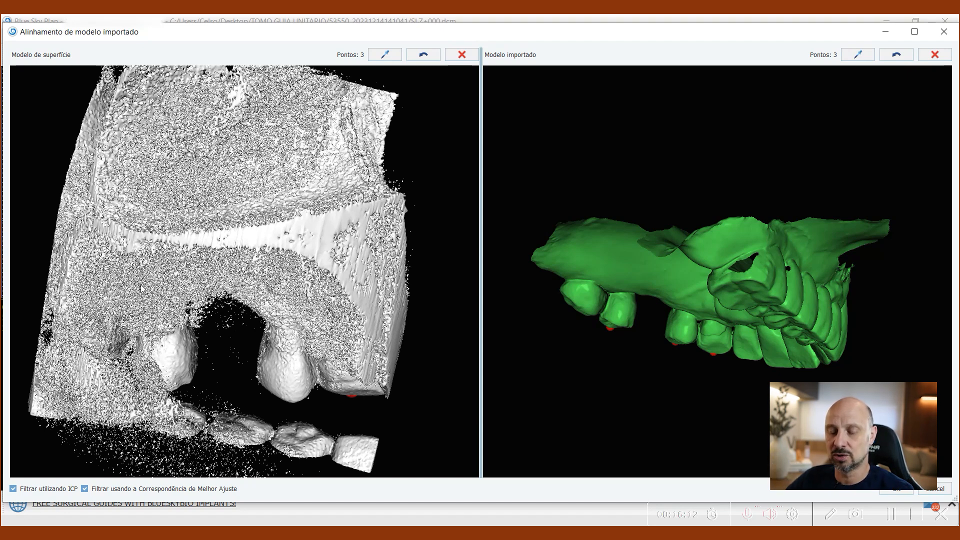
left_click_drag(288, 301, 268, 311)
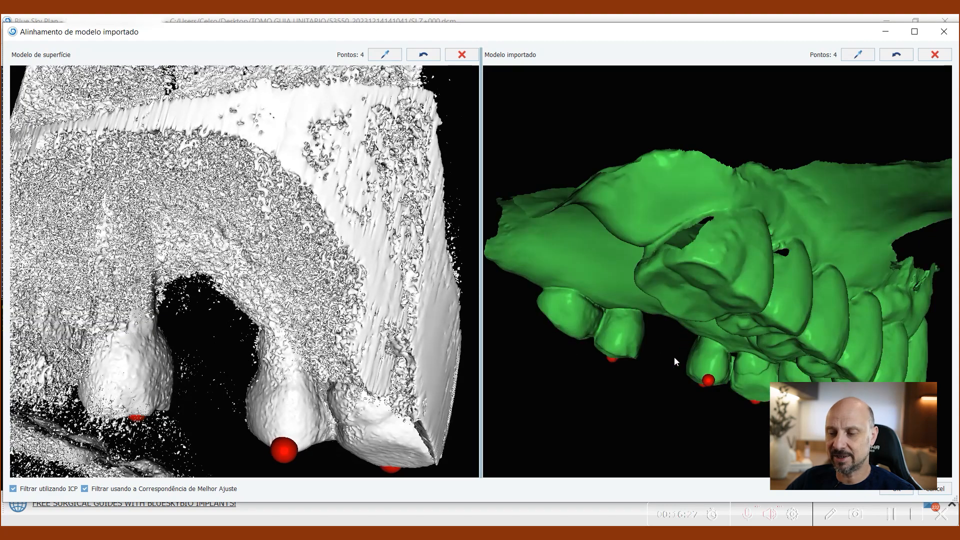
left_click_drag(675, 355, 551, 299)
left_click_drag(213, 347, 266, 289)
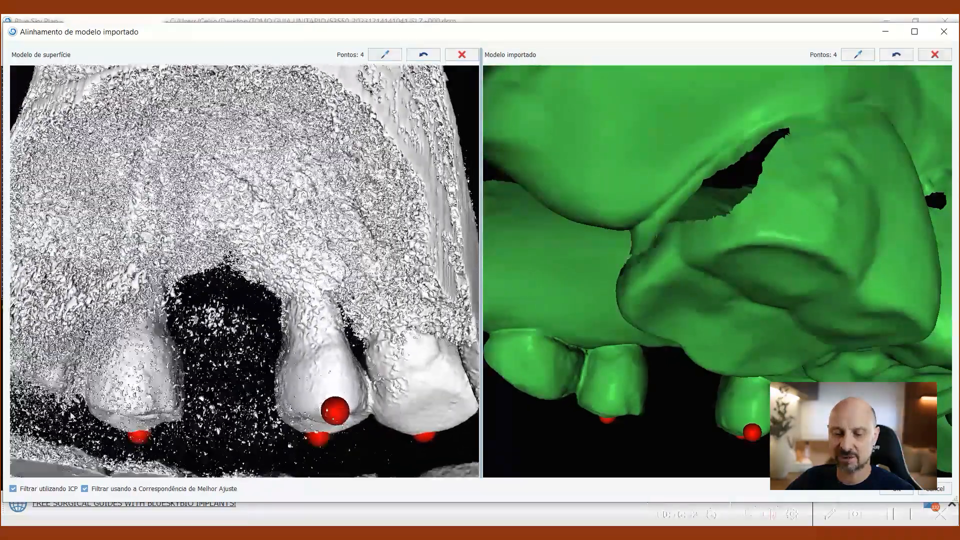
left_click(135, 412)
left_click(609, 415)
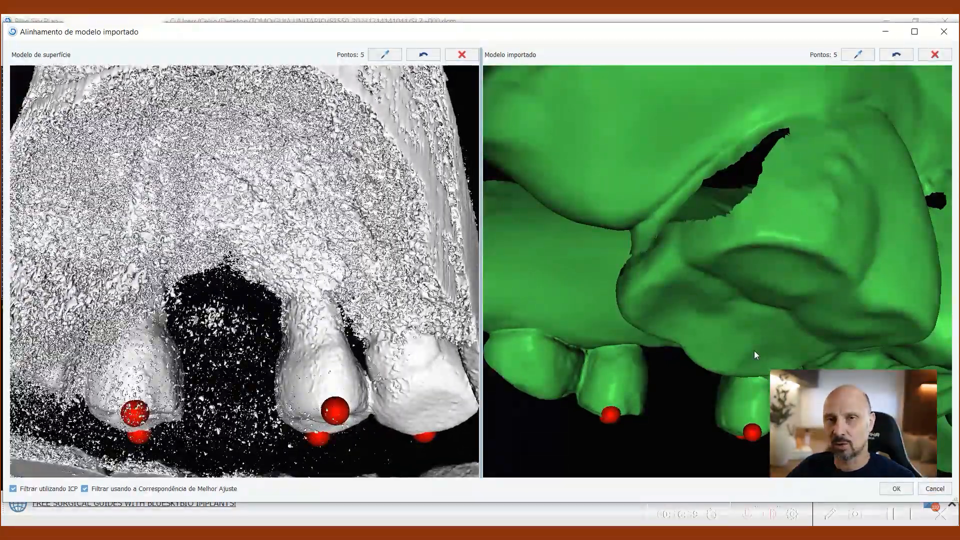
Step: Apply the point-based alignment and check the fit of the upper-jaw model on the CT teeth in the enlarged 3D view
left_click_drag(330, 327, 298, 397)
mouse_move(202, 355)
left_mouse_down()
mouse_move(214, 320)
mouse_move(209, 347)
left_mouse_up()
left_click_drag(689, 197, 801, 495)
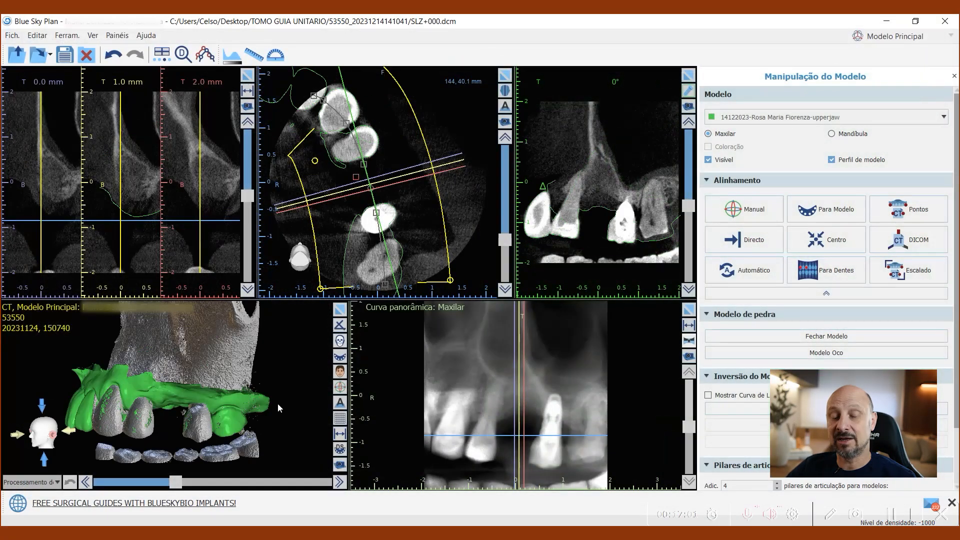
left_click_drag(277, 401, 272, 399)
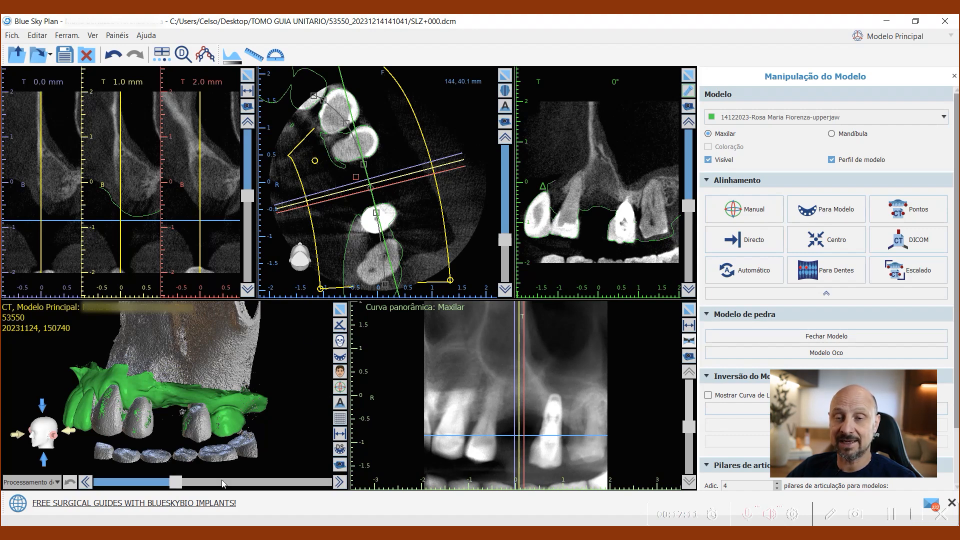
left_click(342, 310)
left_click_drag(298, 388, 406, 335)
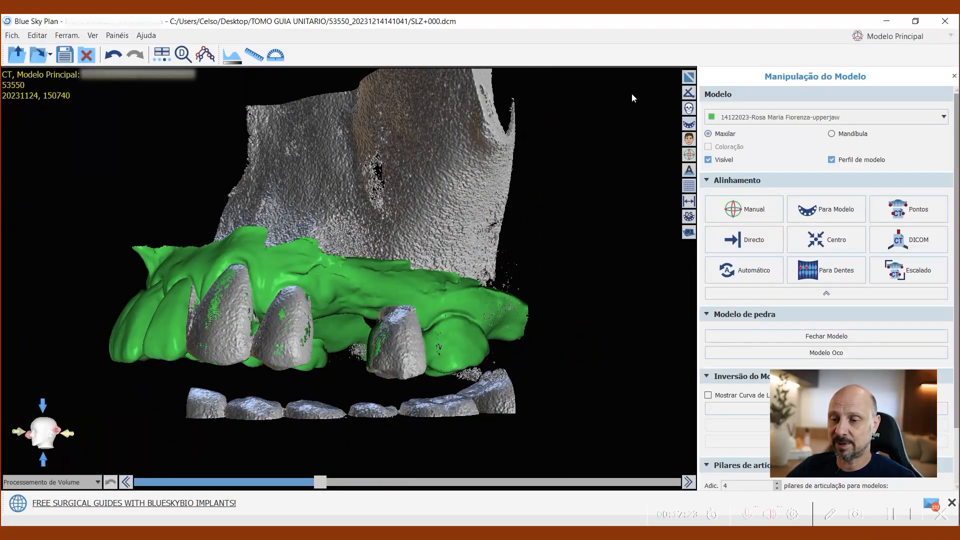
left_click(687, 77)
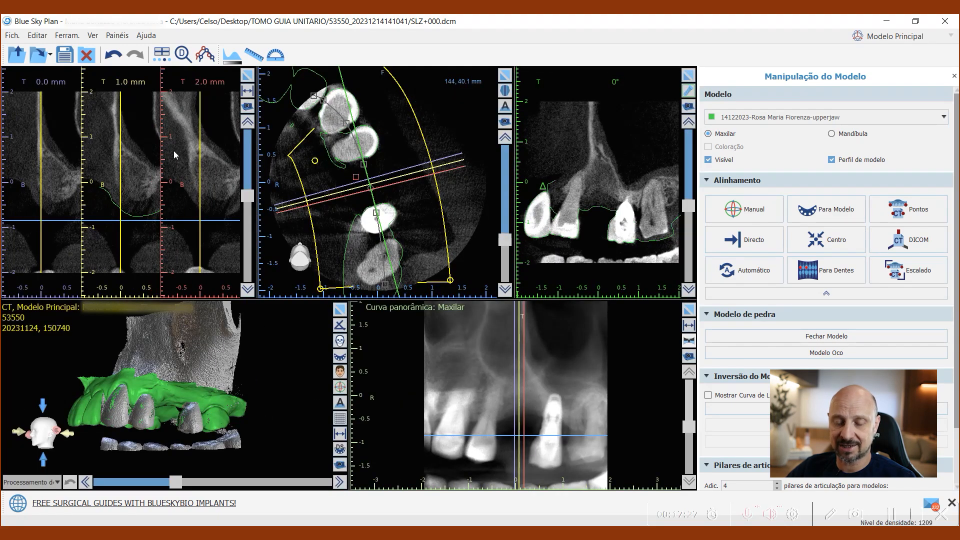
Step: Examine how the model outline follows the tooth and gum contours across the cross-sections behind the gap
scroll(147, 174, "down", 4)
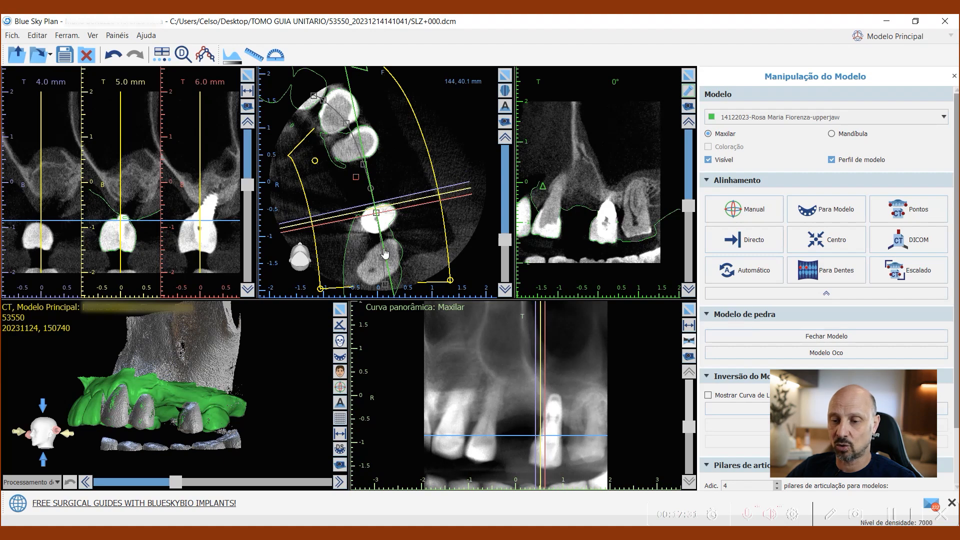
scroll(134, 174, "down", 2)
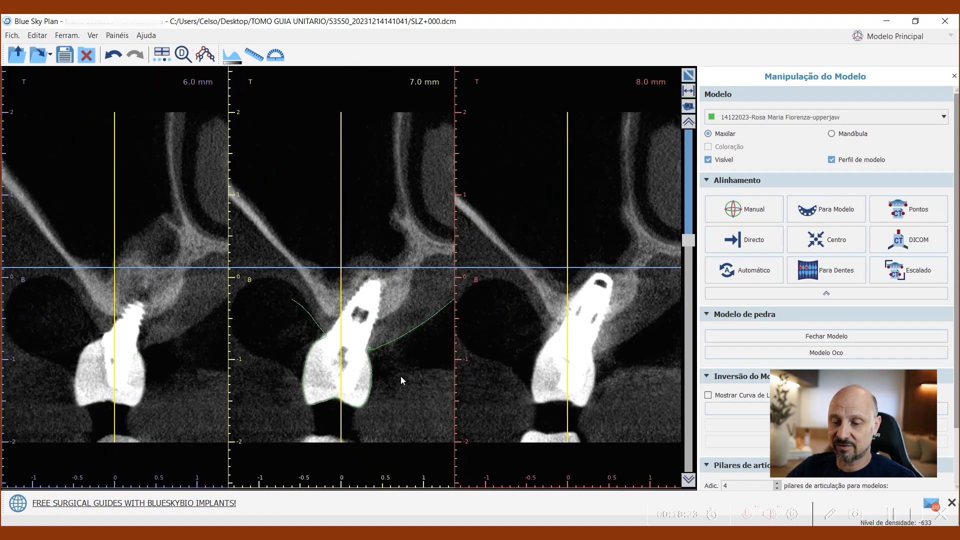
scroll(400, 375, "down", 1)
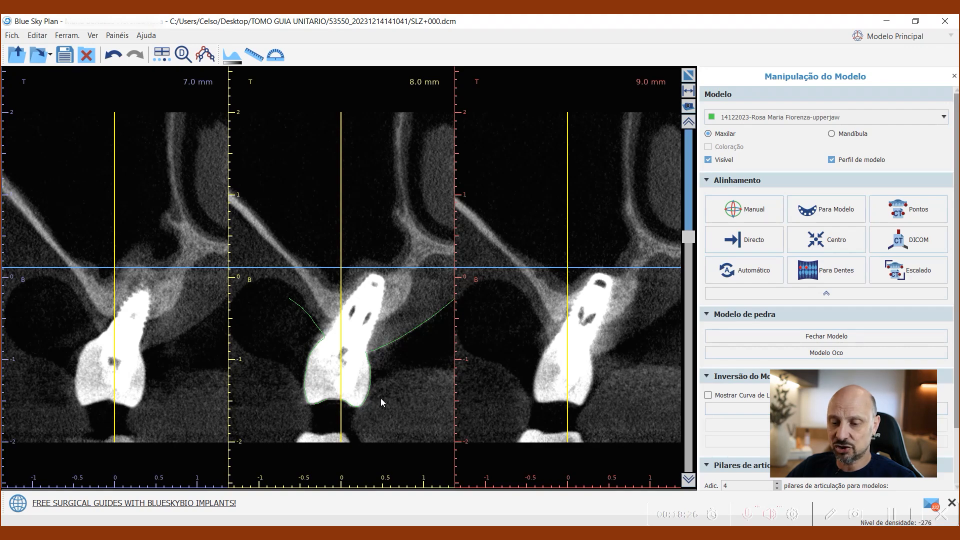
scroll(375, 381, "up", 3)
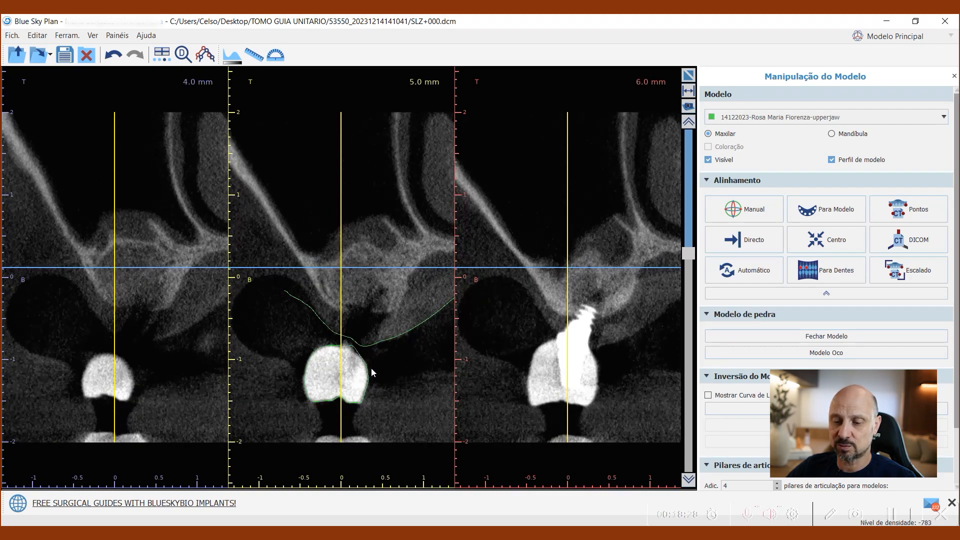
scroll(370, 372, "up", 3)
scroll(370, 373, "down", 4)
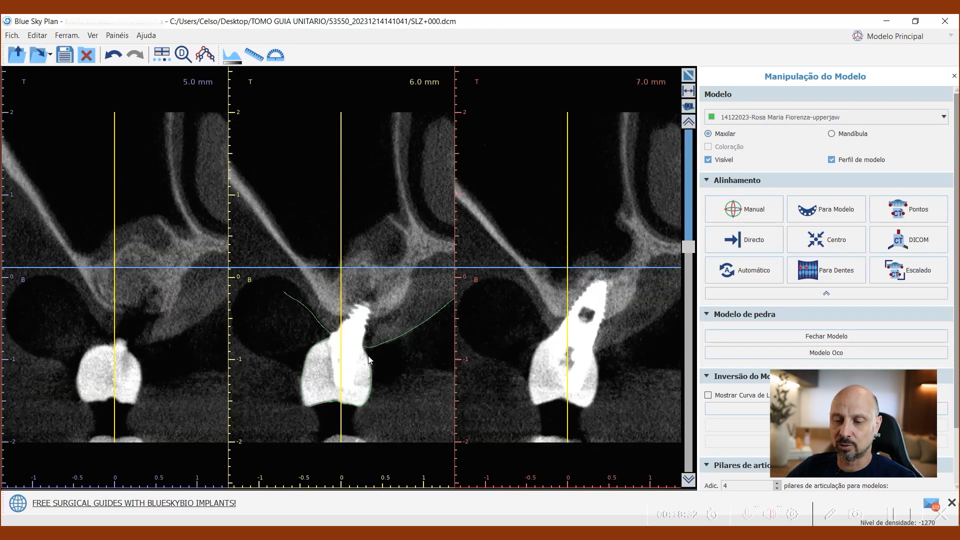
scroll(368, 356, "down", 7)
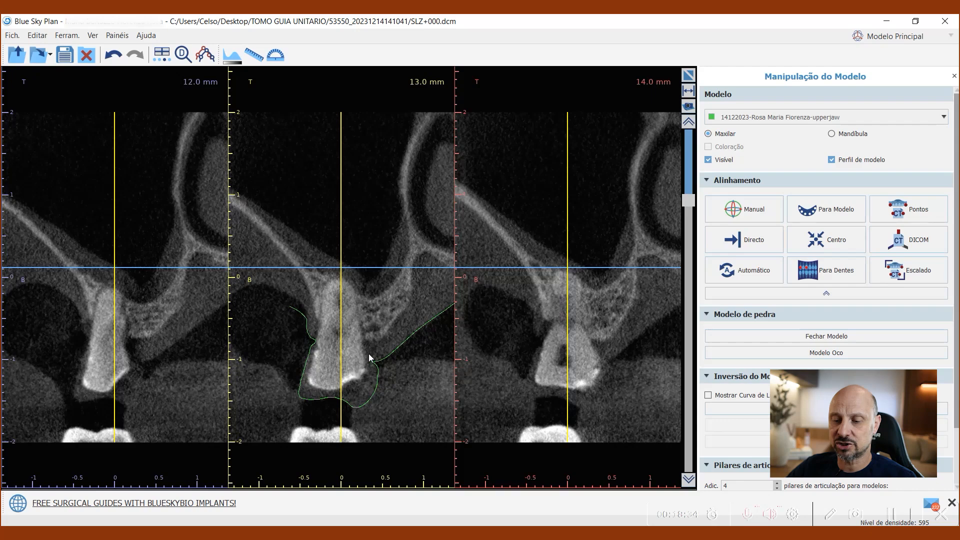
scroll(368, 353, "down", 1)
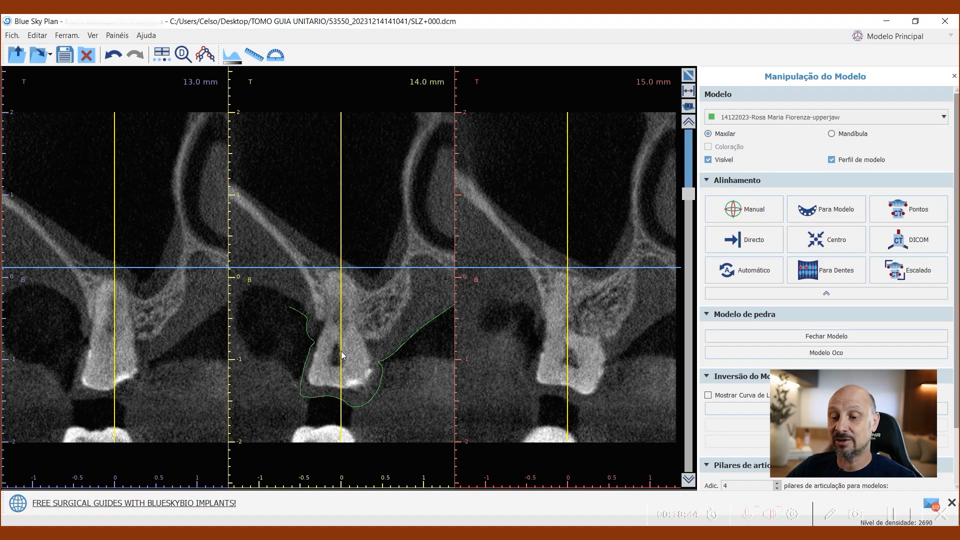
scroll(352, 381, "down", 3)
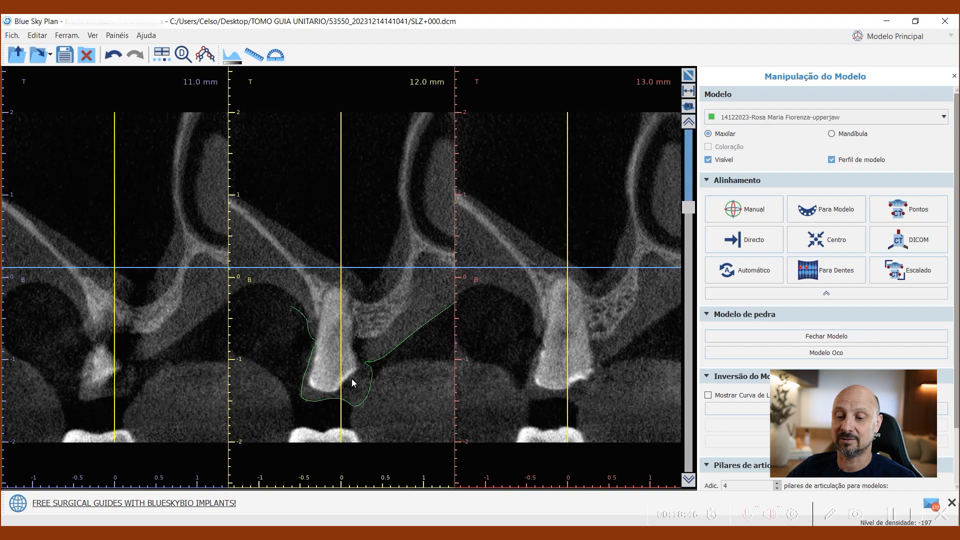
scroll(352, 378, "down", 2)
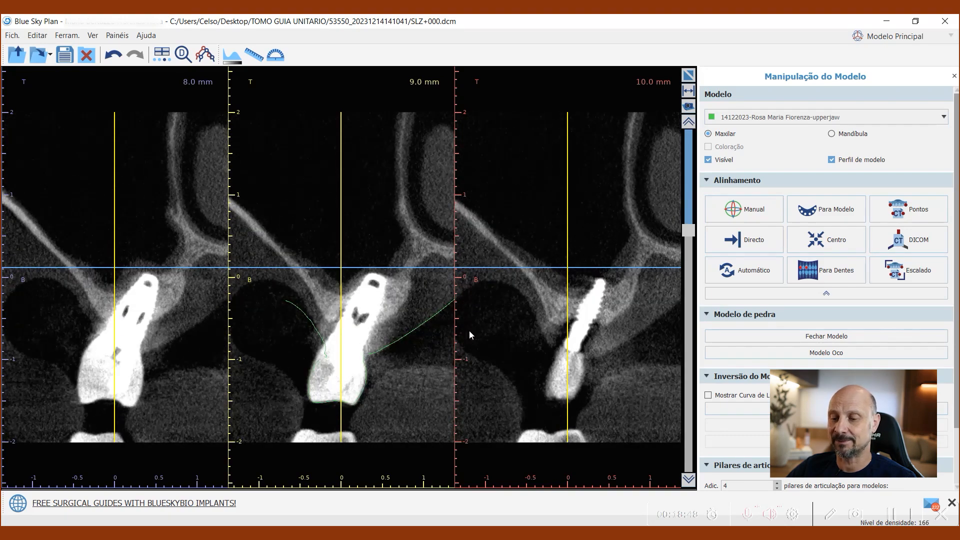
left_click(688, 74)
Step: Add an AI-generated virtual tooth, the left maxillary first premolar, and place it in the gap of the upper jaw
left_click_drag(281, 400, 233, 421)
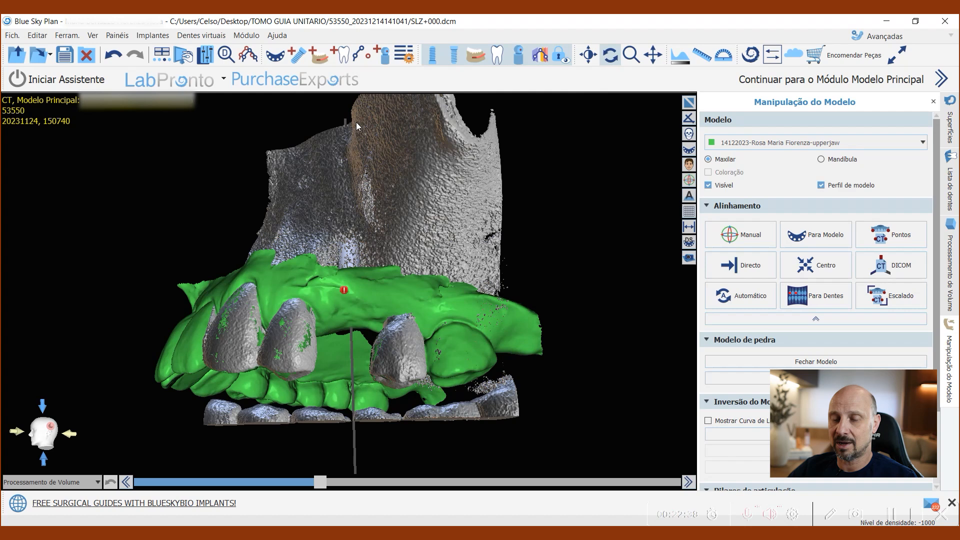
left_click(346, 56)
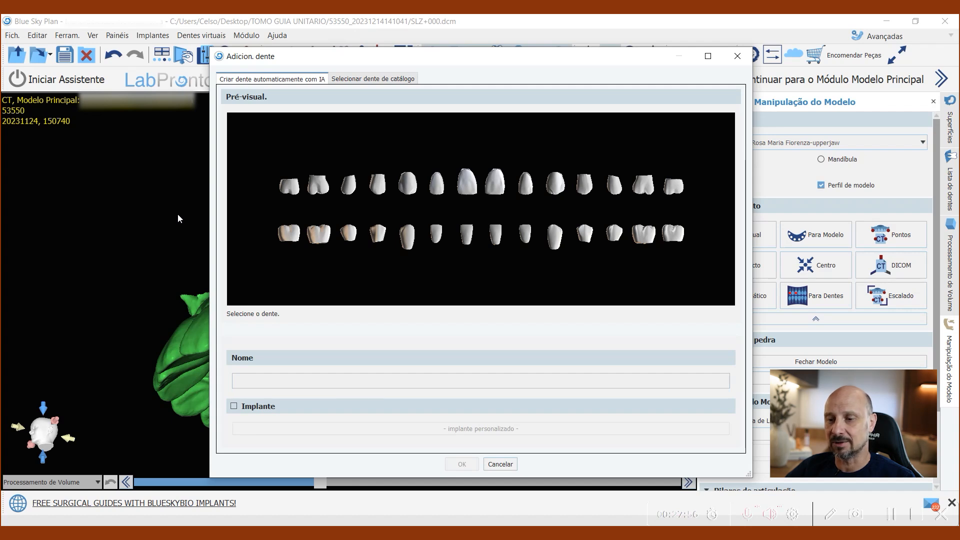
left_click(585, 187)
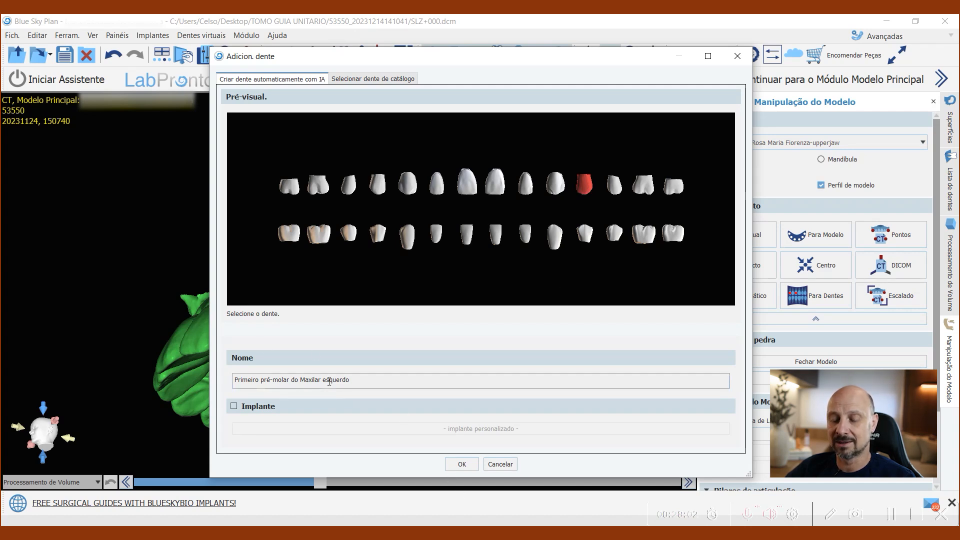
left_click(462, 466)
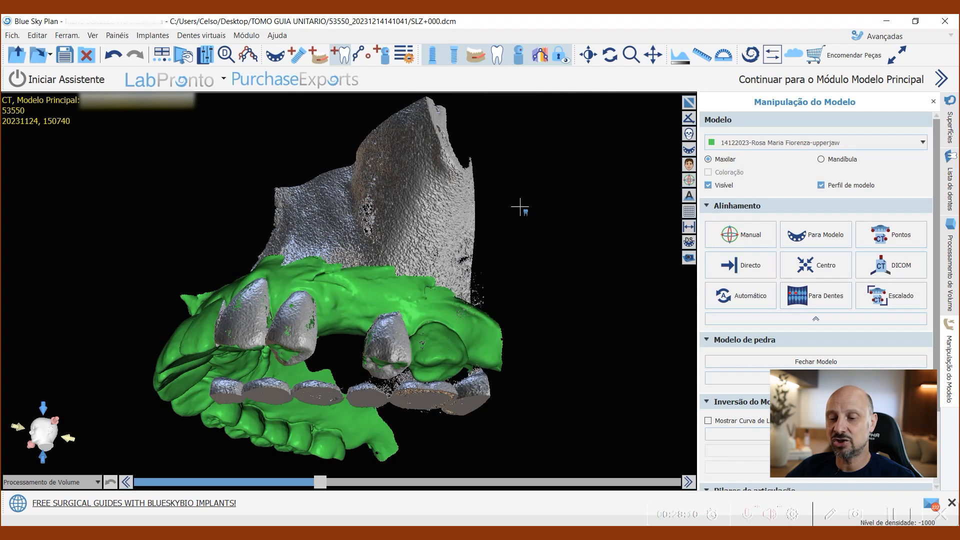
left_click(345, 314)
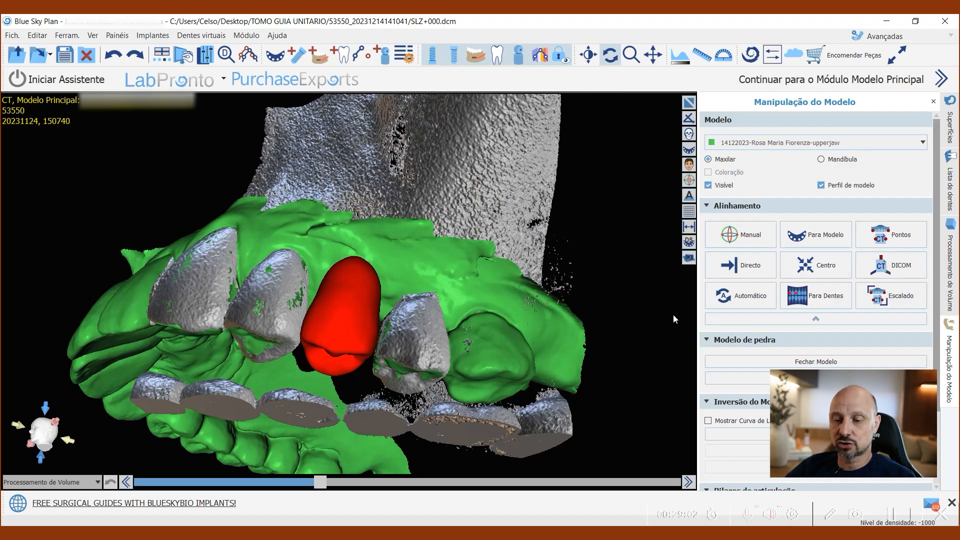
Step: Hide the Original CT surface so only the upper-jaw model and the virtual tooth are displayed
left_click_drag(520, 422, 451, 379)
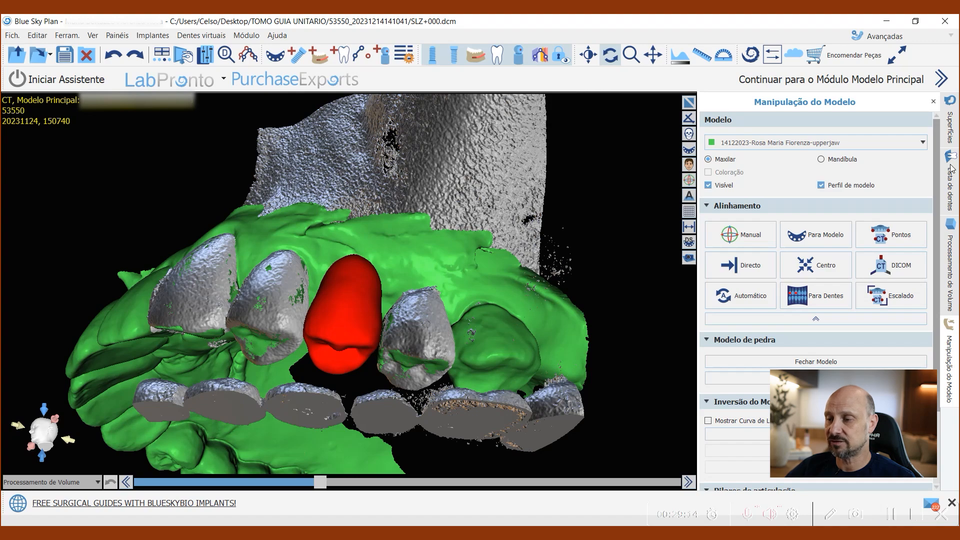
left_click(950, 125)
left_click(833, 299)
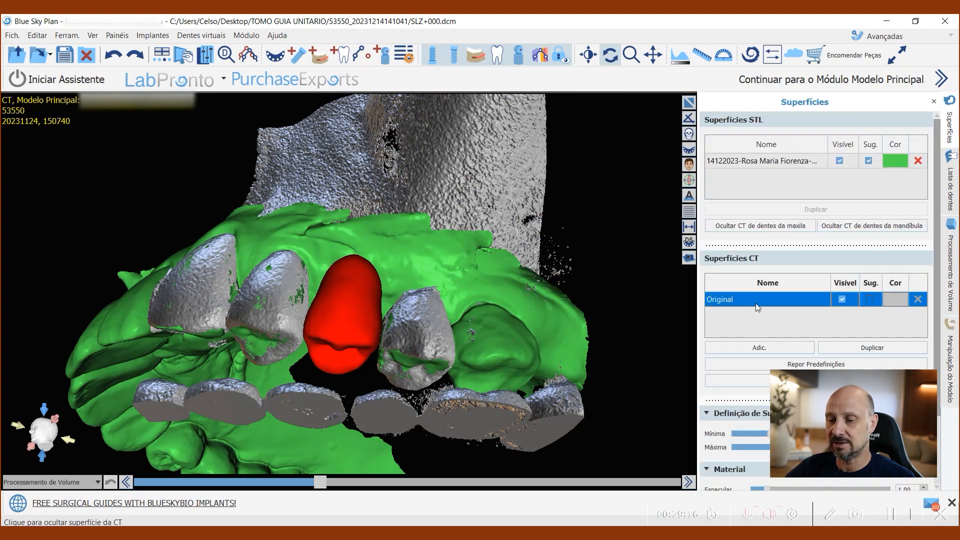
left_click_drag(247, 349, 315, 126)
left_click_drag(457, 414, 573, 335)
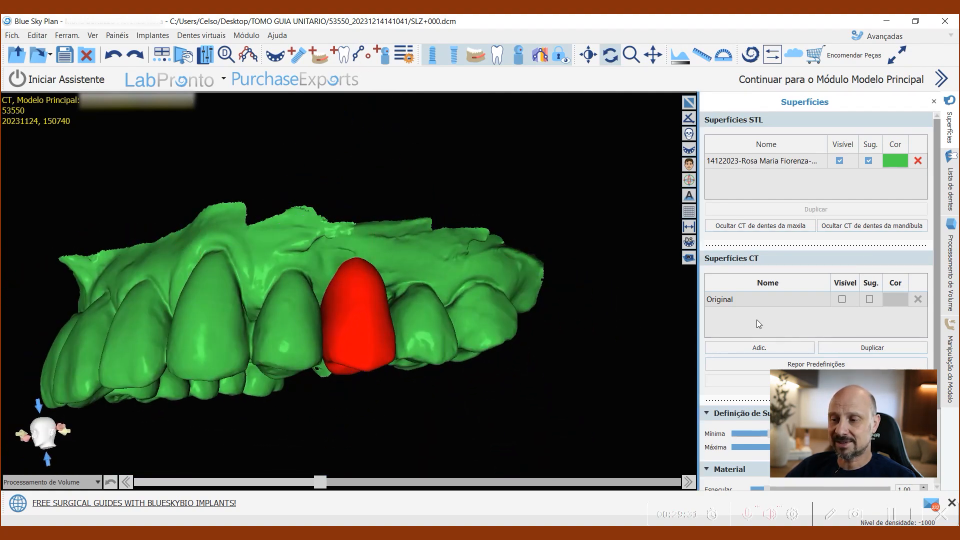
Step: Open the tooth list and try to shift the virtual premolar out of the gap toward the back teeth
left_click(951, 196)
left_click_drag(602, 224, 552, 247)
mouse_move(357, 323)
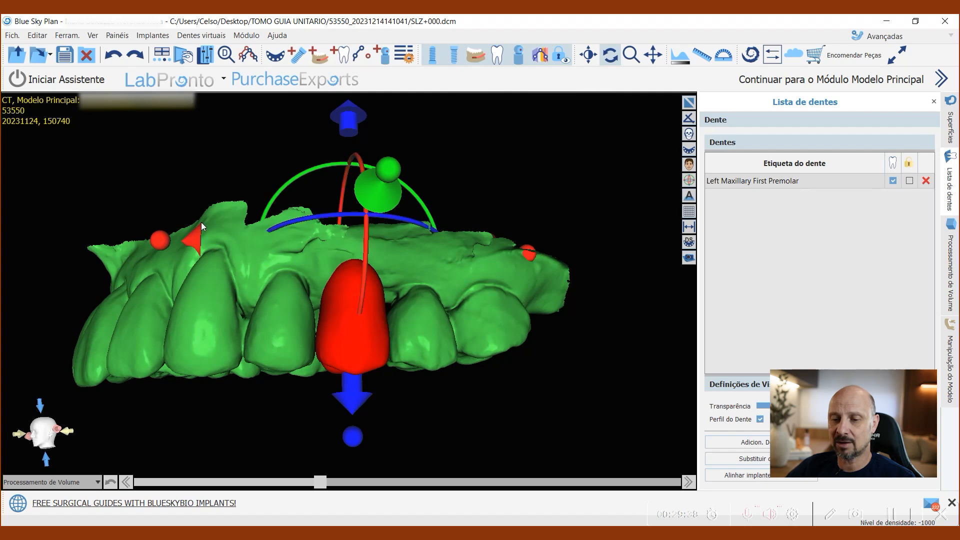
left_click_drag(192, 241, 273, 243)
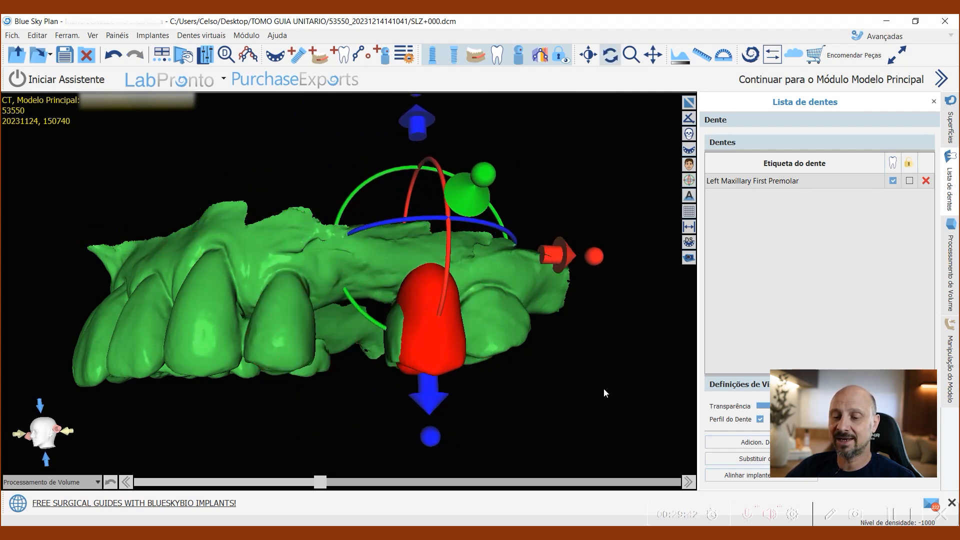
left_click(660, 366)
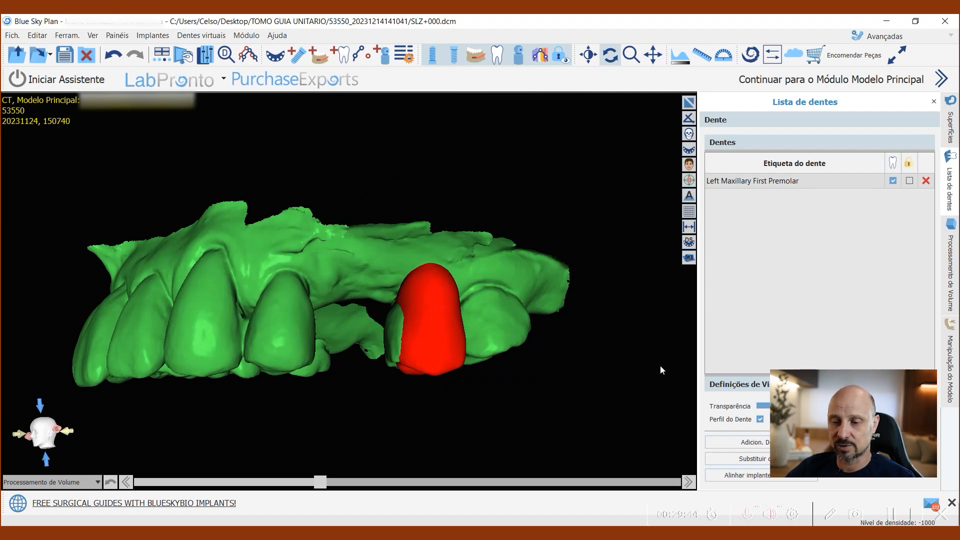
Step: Examine the virtual premolar's position in the arch from the occlusal side and return to the multi-view layout
left_click_drag(660, 364, 390, 114)
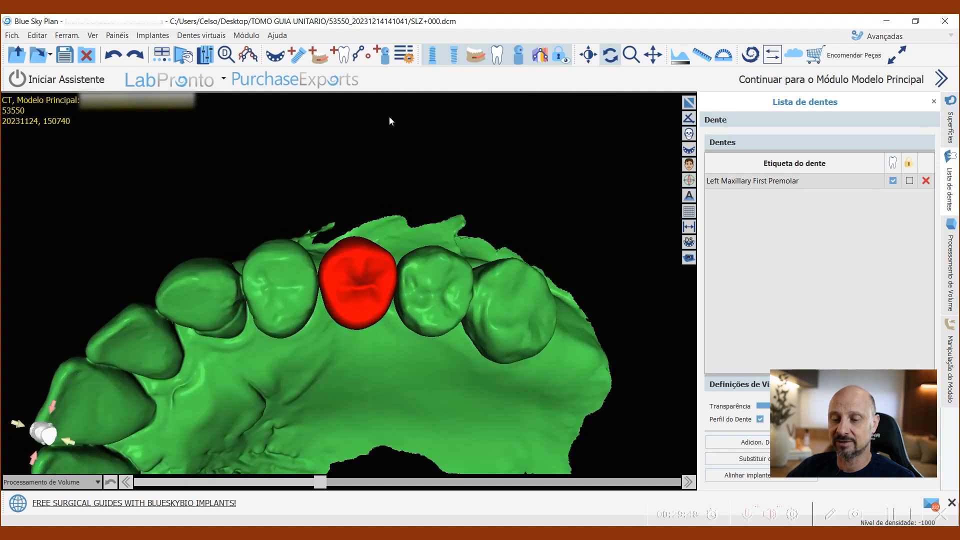
mouse_move(371, 442)
left_mouse_down()
mouse_move(360, 251)
mouse_move(333, 433)
mouse_move(381, 426)
left_mouse_up()
left_click_drag(353, 380, 411, 469)
left_click(689, 103)
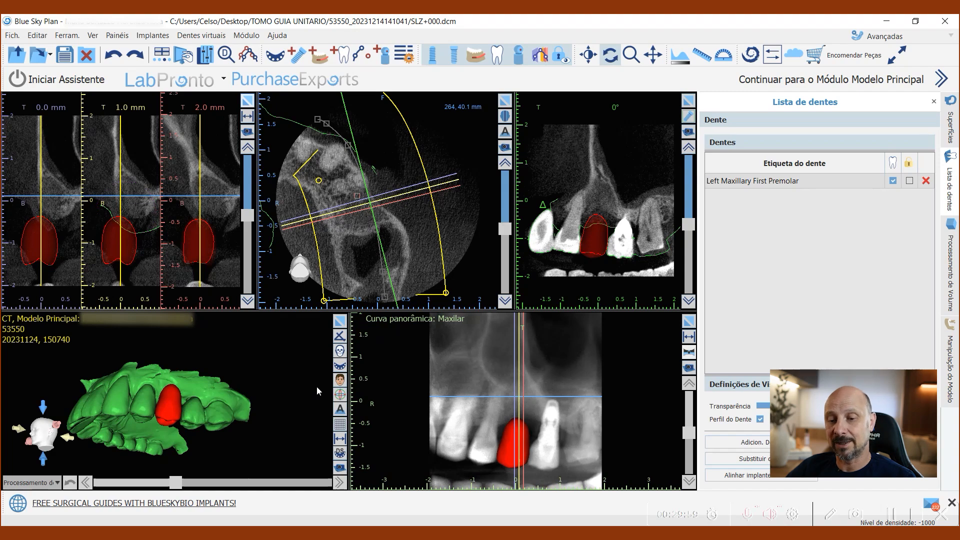
Step: Start adding a new implant and browse the library implants and the available implant systems
left_click(296, 55)
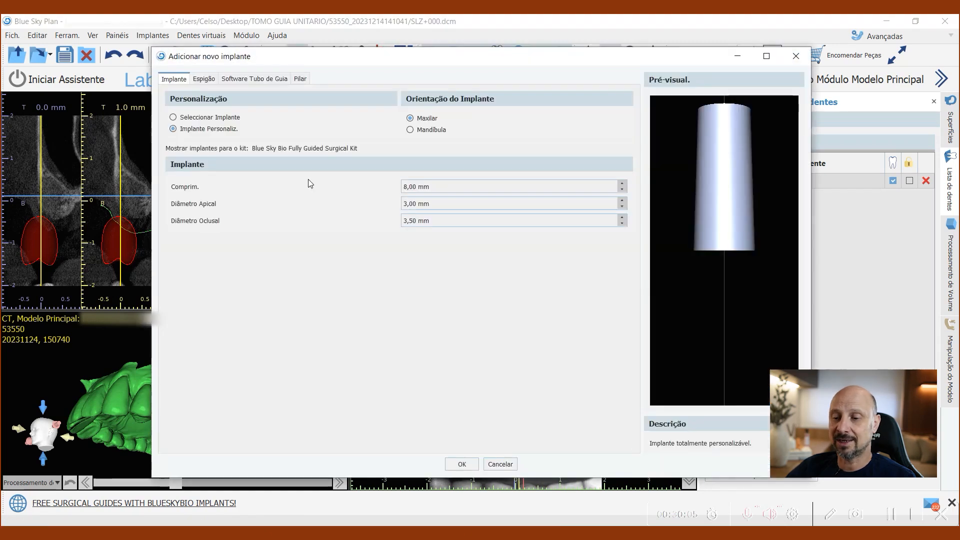
left_click(173, 118)
left_click(173, 128)
left_click(173, 117)
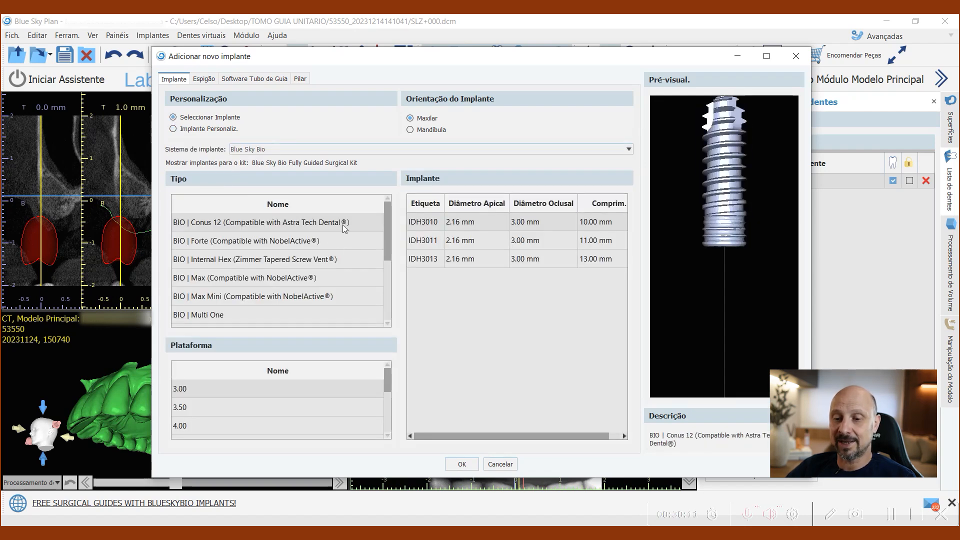
left_click(316, 150)
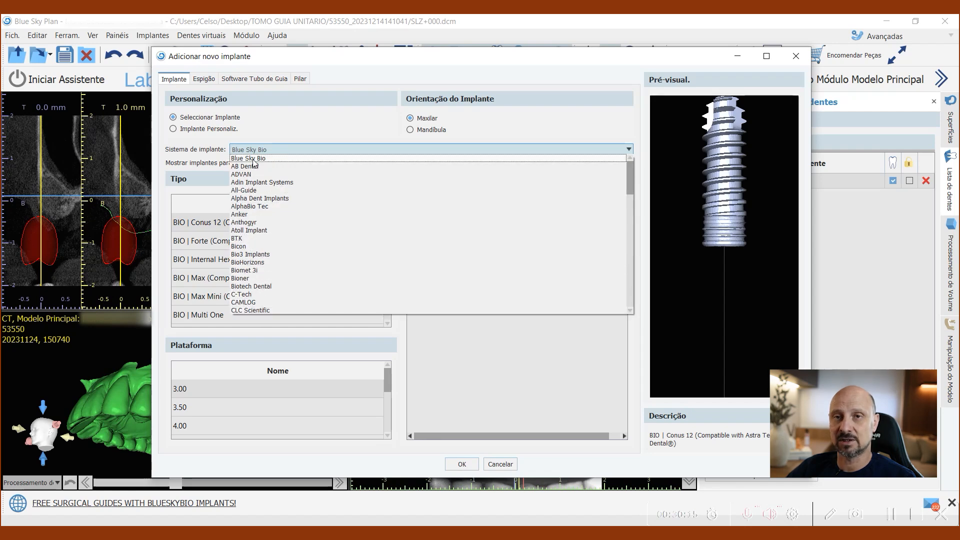
left_click(280, 125)
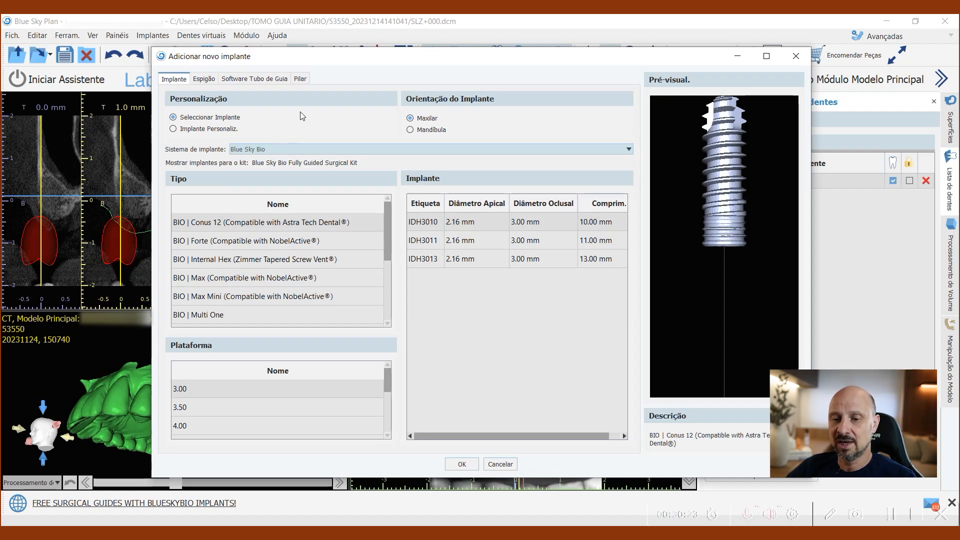
Step: Choose a custom maxillary implant, 8 mm long with 3 mm apical and 3.5 mm occlusal diameter, and place it above the virtual premolar in the cross-section
left_click(174, 129)
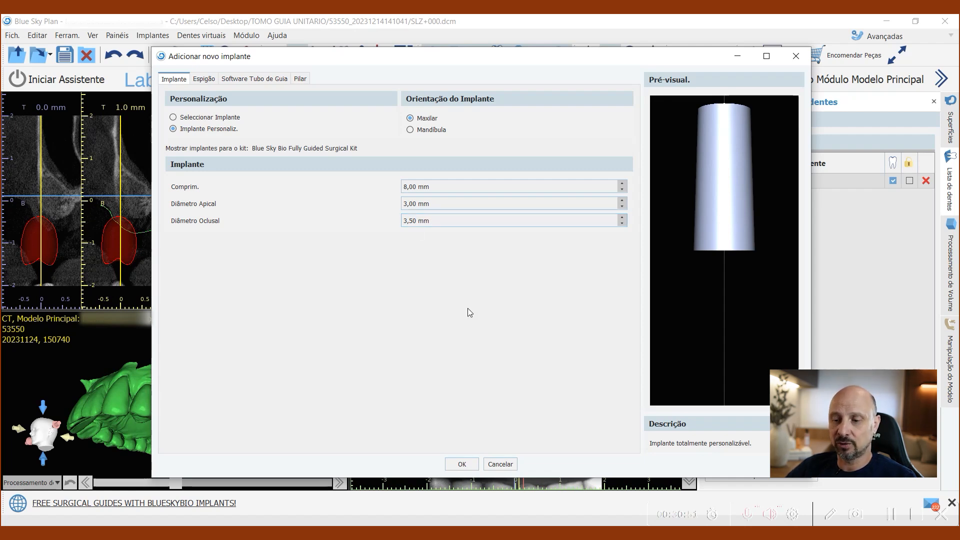
left_click(462, 464)
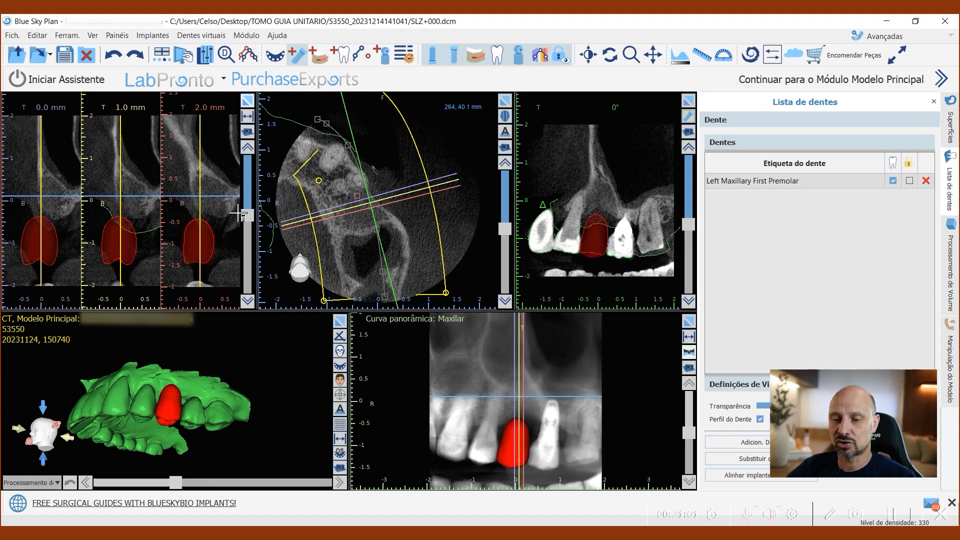
scroll(367, 202, "down", 4)
scroll(367, 202, "up", 6)
scroll(173, 190, "down", 1)
scroll(175, 193, "up", 2)
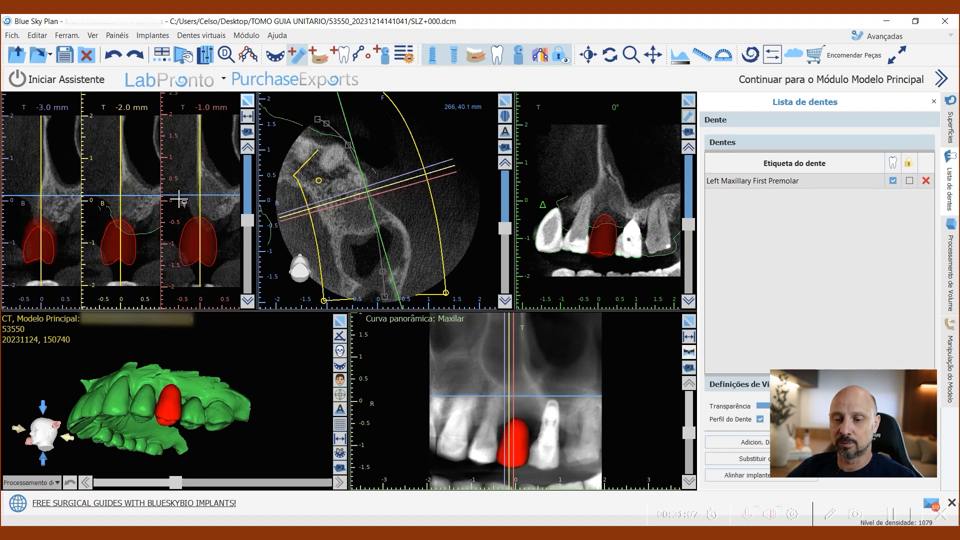
scroll(179, 198, "down", 1)
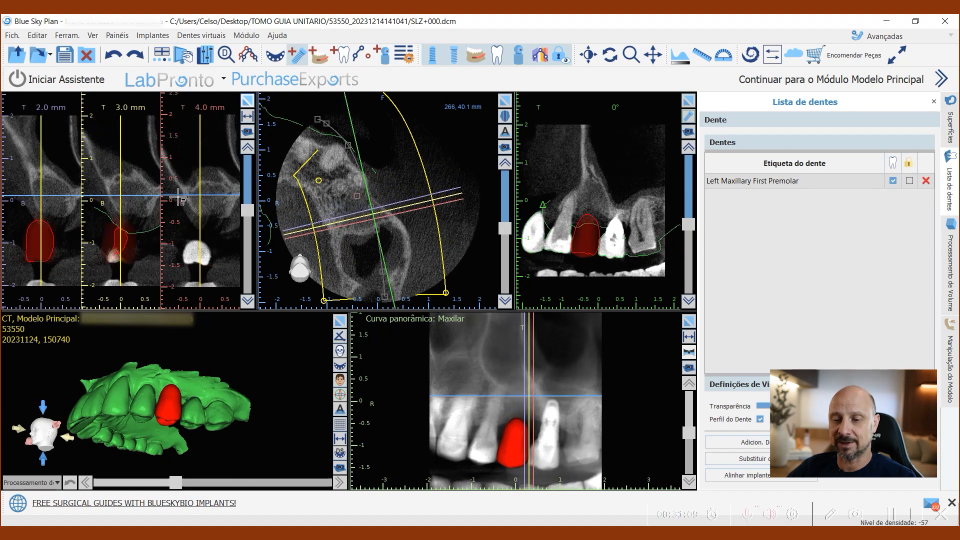
scroll(179, 198, "up", 1)
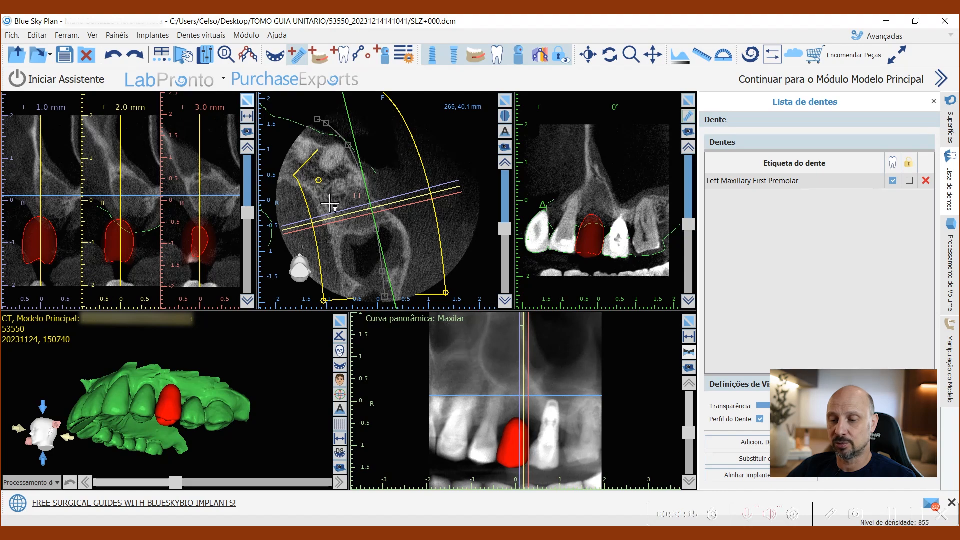
scroll(205, 171, "down", 1)
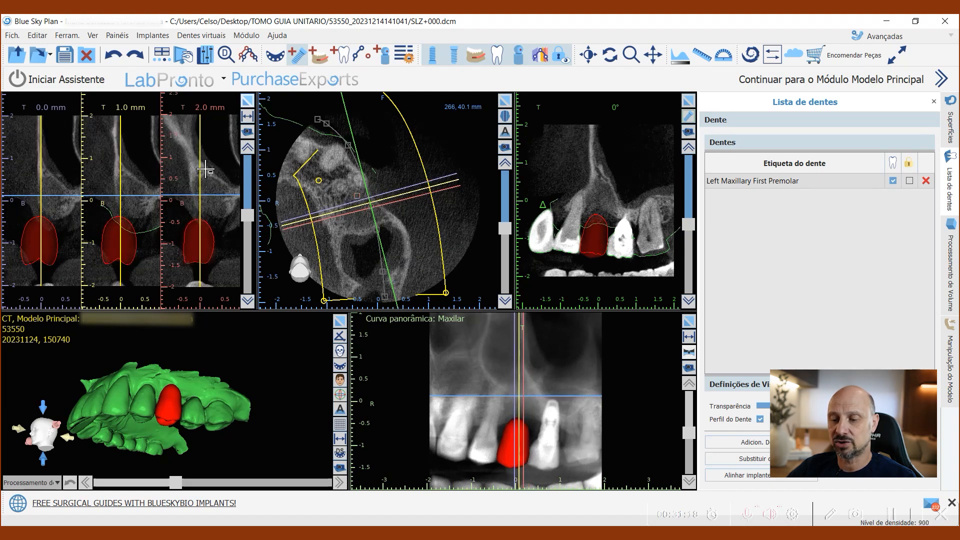
left_click(210, 199)
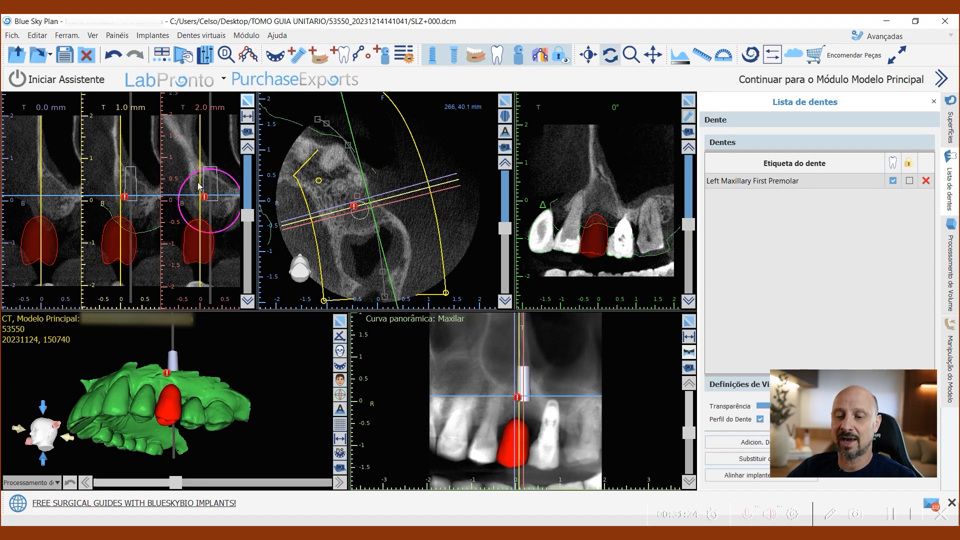
Step: Tilt the implant along the bone in the cross-section and enlarge the 3D view to check its axis against the premolar
left_click_drag(225, 176, 215, 198)
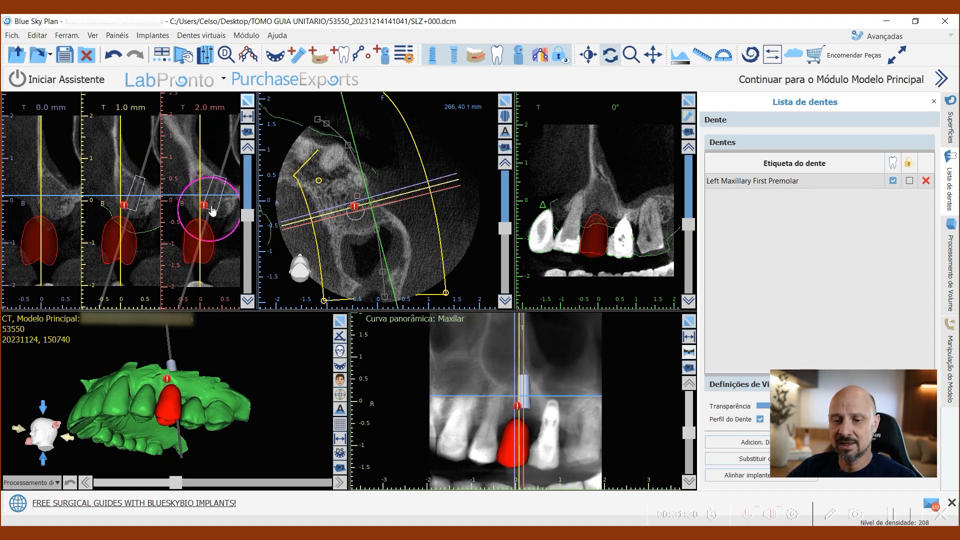
left_click_drag(278, 351, 253, 379)
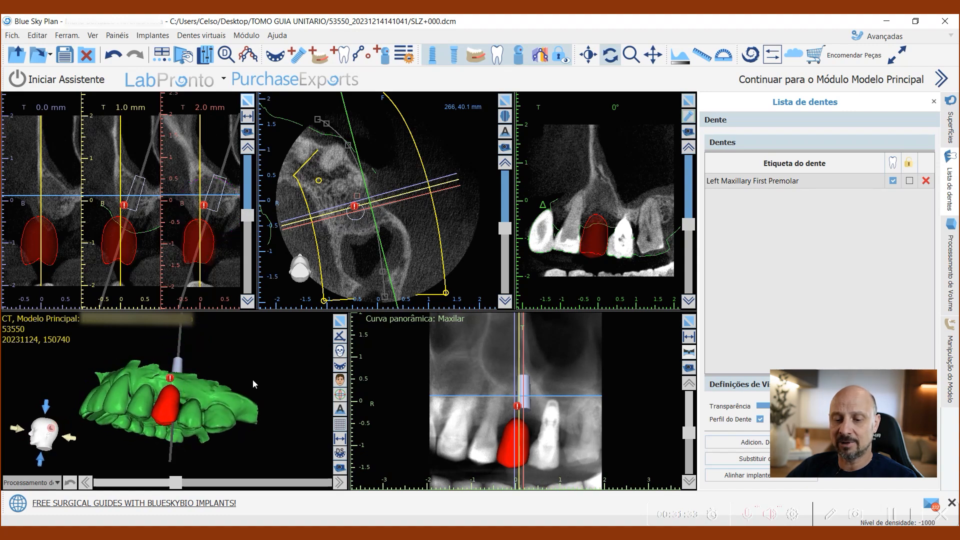
left_click(340, 322)
left_click_drag(490, 403, 475, 373)
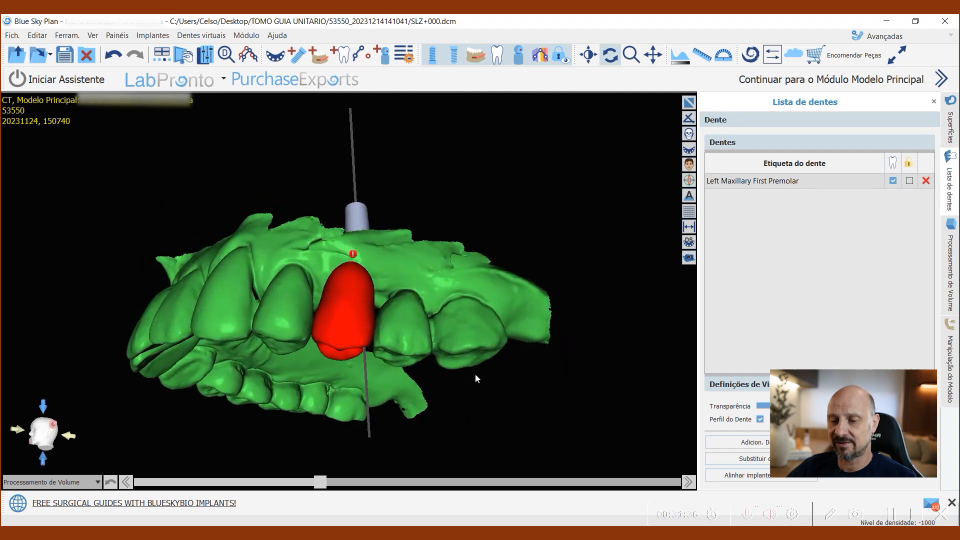
Step: Lock the virtual Left Maxillary First Premolar so it cannot be moved
left_click_drag(296, 168, 295, 275)
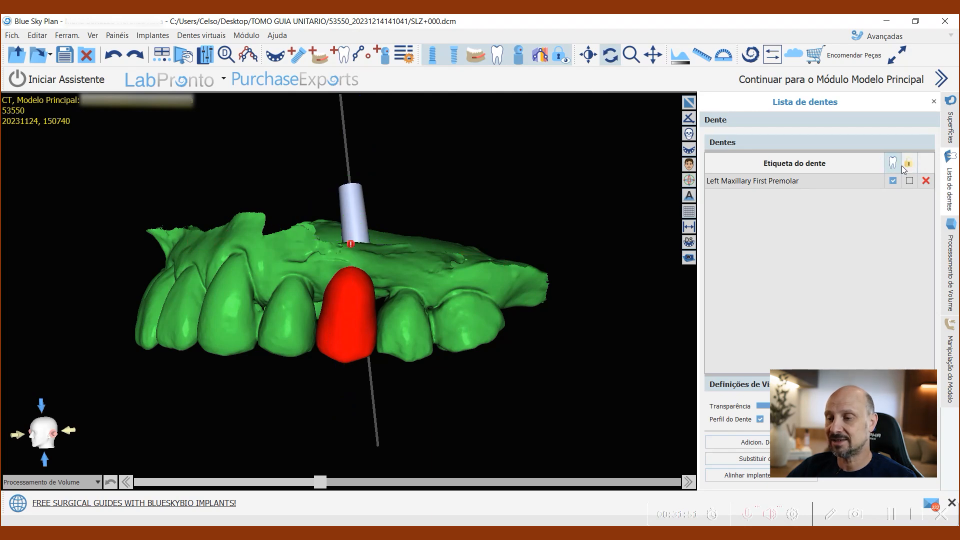
left_click(910, 183)
left_click_drag(370, 328, 375, 167)
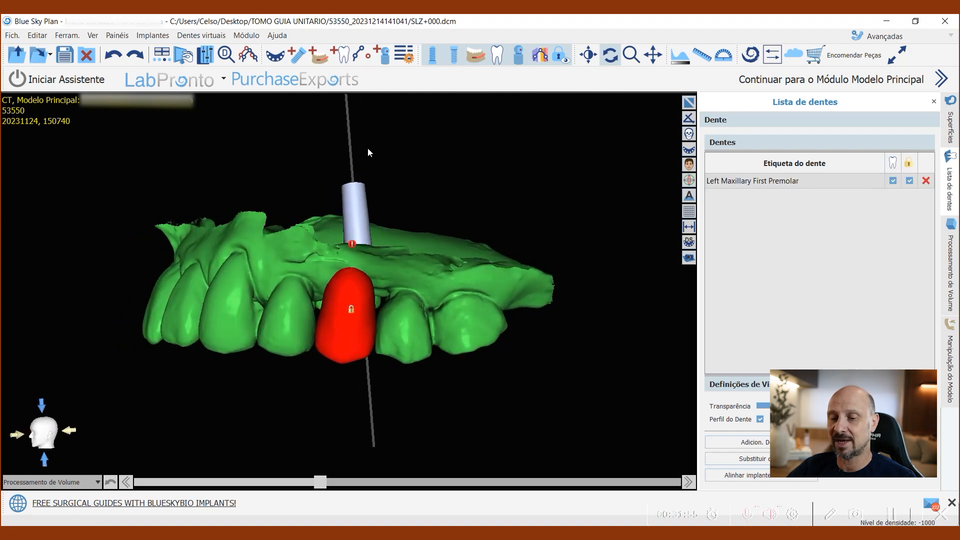
Step: Select the implant in the 3D view and adjust its mesiodistal tilt and position over the premolar
left_click(358, 201)
left_click_drag(359, 229, 335, 232)
left_click_drag(408, 192, 421, 207)
left_click_drag(496, 267, 495, 265)
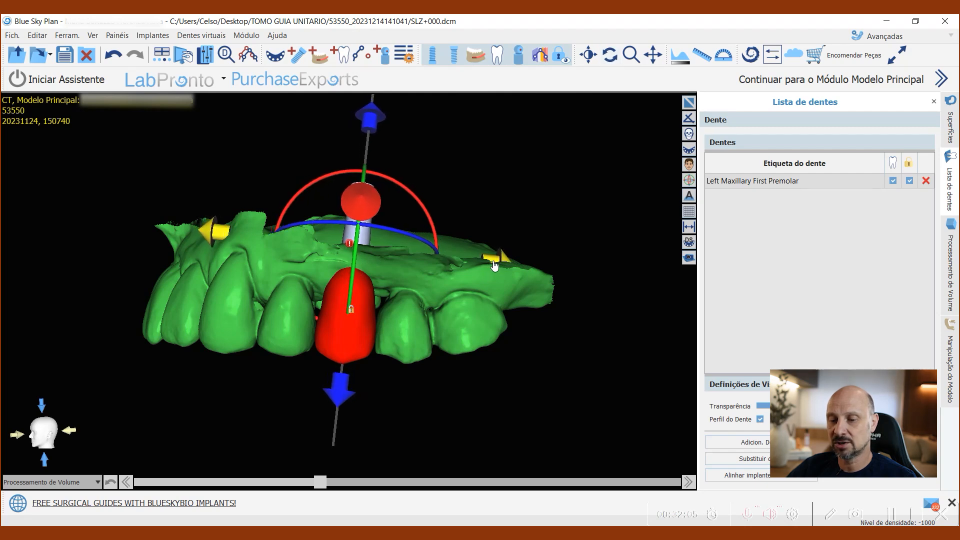
Step: Inspect the implant axis from the occlusal side and rotate the implant buccopalatally to line it up with the premolar crown
left_click_drag(405, 433, 361, 70)
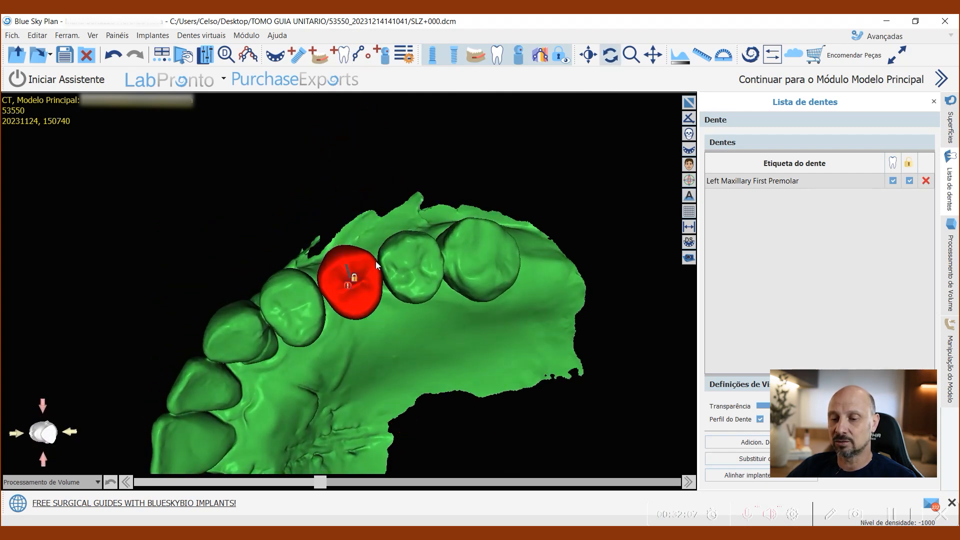
left_click_drag(411, 359, 475, 166)
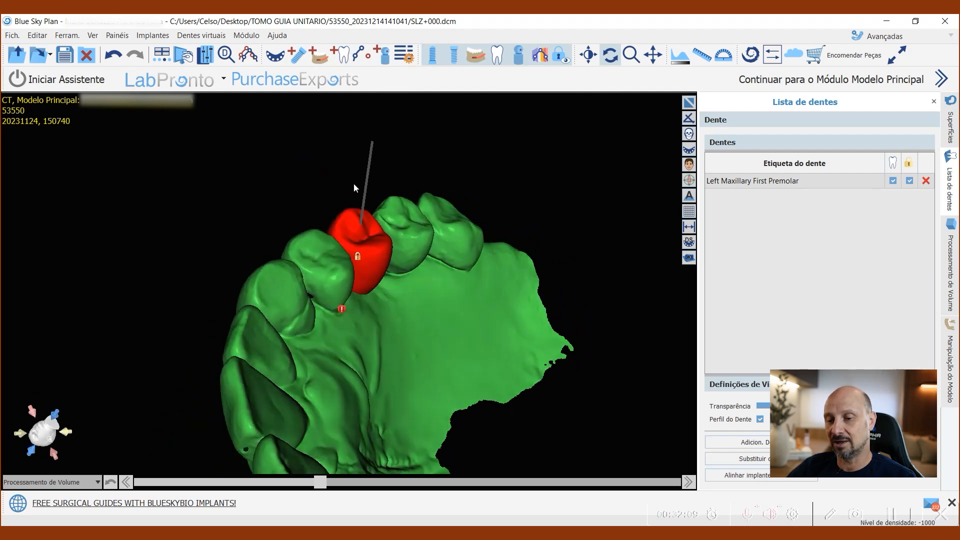
left_click_drag(445, 436, 338, 184)
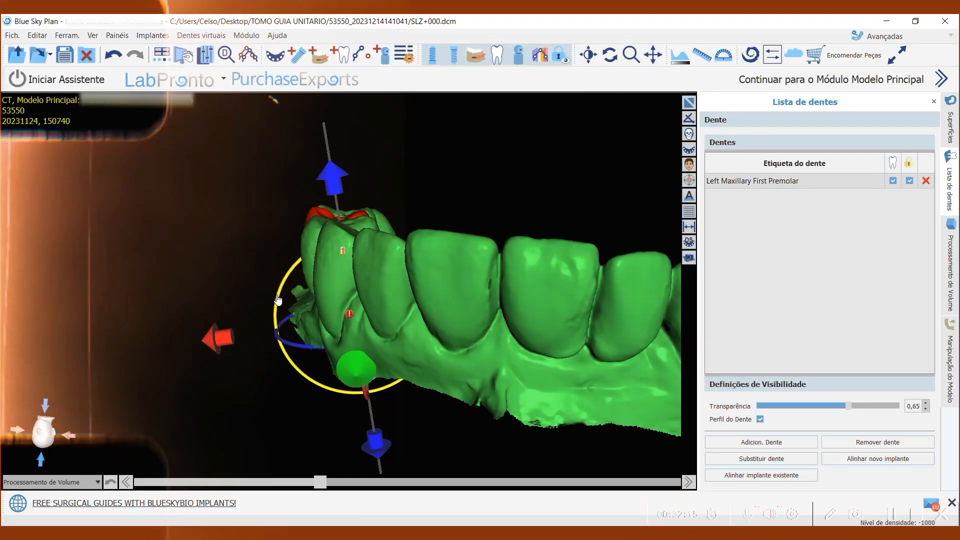
left_click_drag(296, 300, 275, 245)
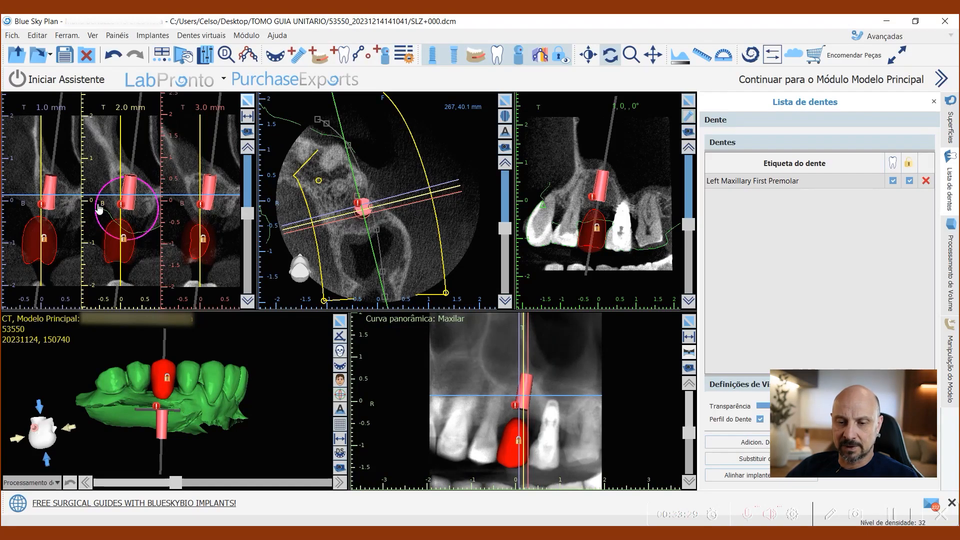
Step: Check the implant's alignment with the premolar in the enlarged 3D view and return to the multi-view layout
left_click_drag(295, 407, 315, 385)
left_click(342, 326)
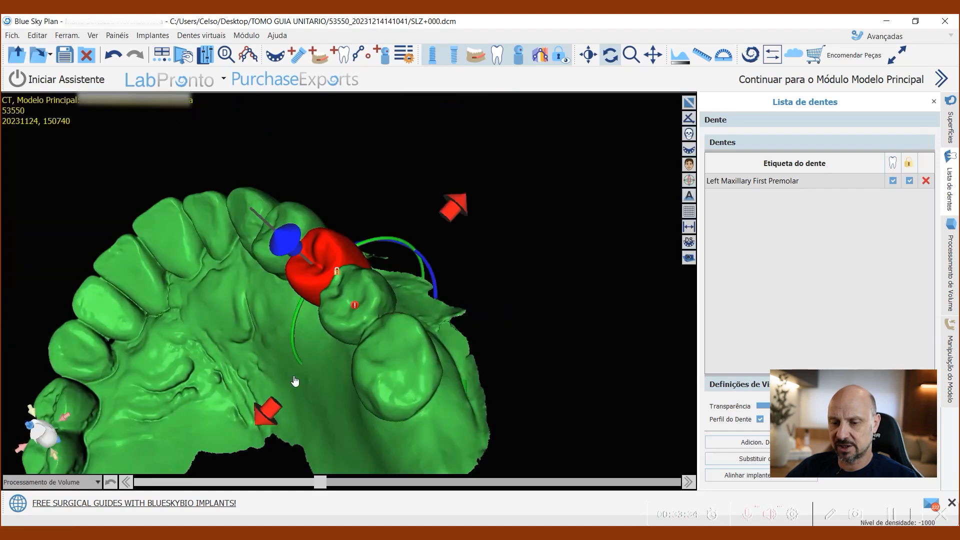
left_click_drag(152, 342, 283, 389)
left_click_drag(533, 251, 547, 300)
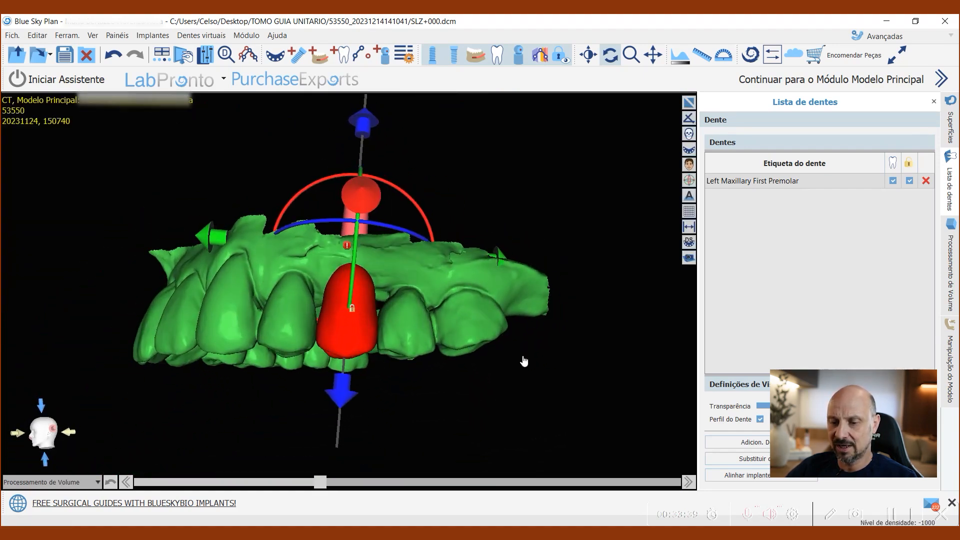
left_click(390, 429)
left_click(688, 102)
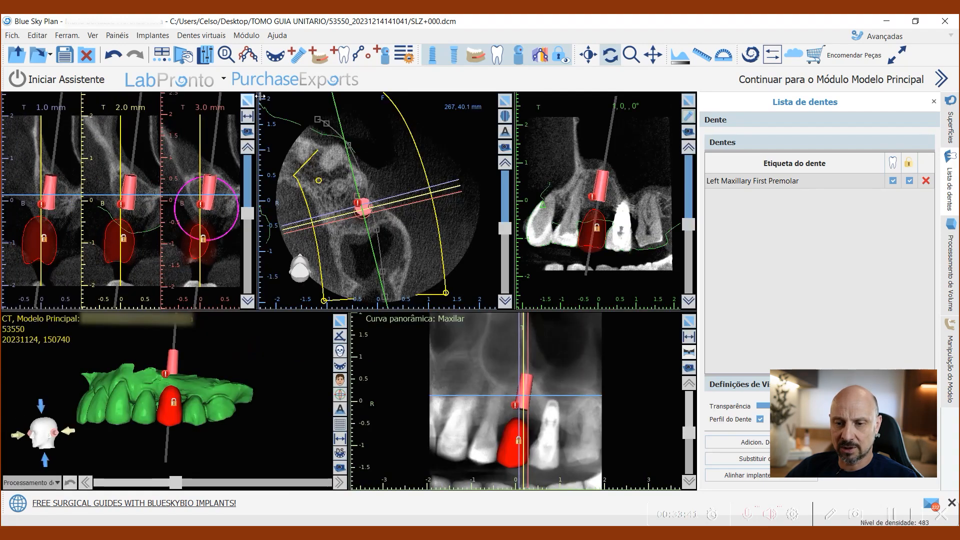
Step: Enlarge the cross-sections, move the axial slice level down to the premolar crown, and restore the multi-view layout
left_click(247, 100)
left_click(441, 394)
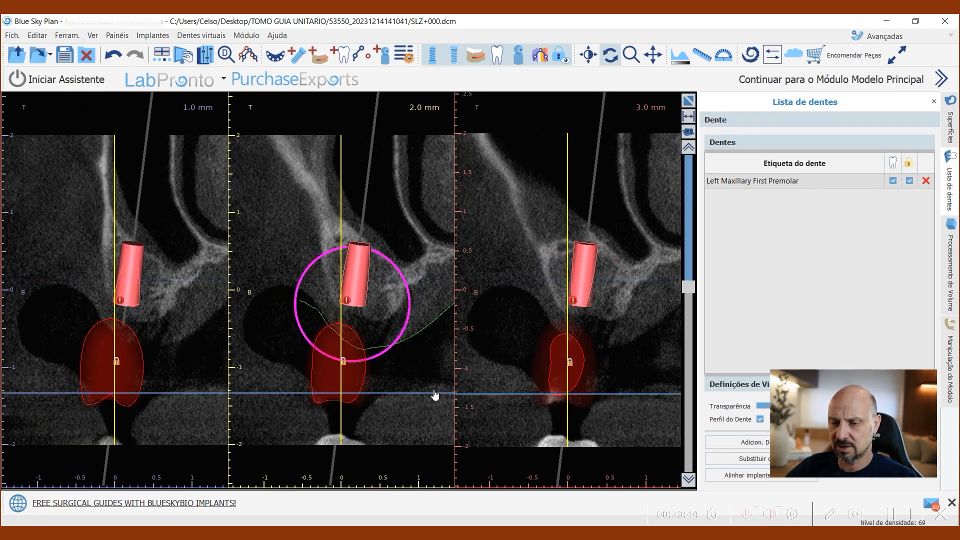
left_click(688, 102)
Step: Examine the implant and the virtual premolar from several sides in the 3D view
left_click_drag(300, 371, 284, 356)
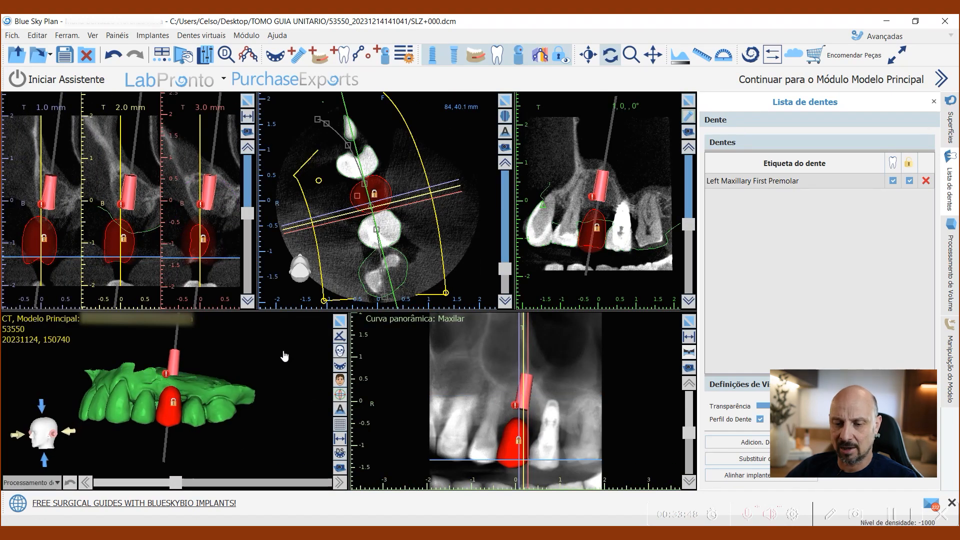
left_click_drag(287, 355, 273, 378)
left_click_drag(264, 338, 286, 371)
left_click_drag(278, 412, 241, 444)
left_click(181, 359)
left_click_drag(266, 367, 292, 352)
left_click_drag(262, 428, 258, 356)
left_click(175, 360)
left_click_drag(291, 397, 215, 415)
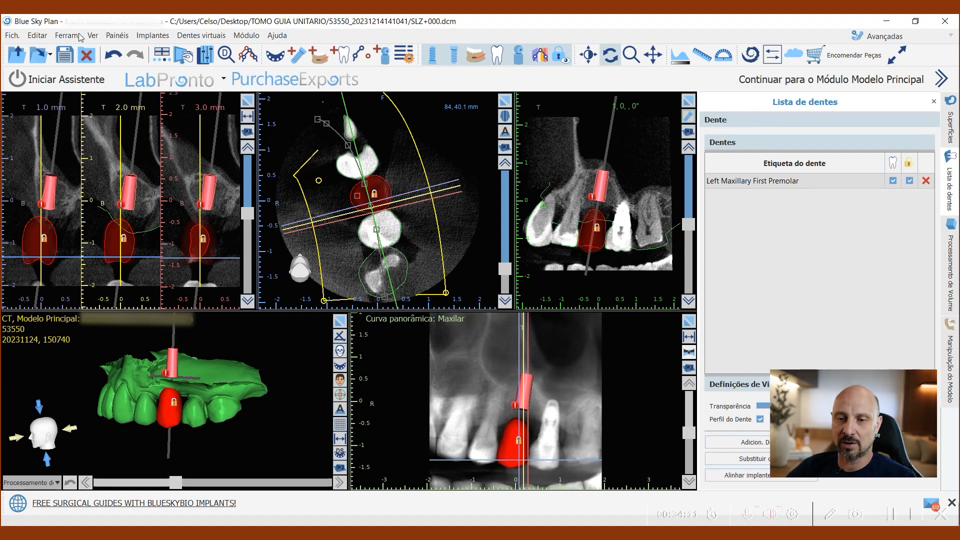
Step: Open the implant list and lock the custom implant in its position
left_click(115, 35)
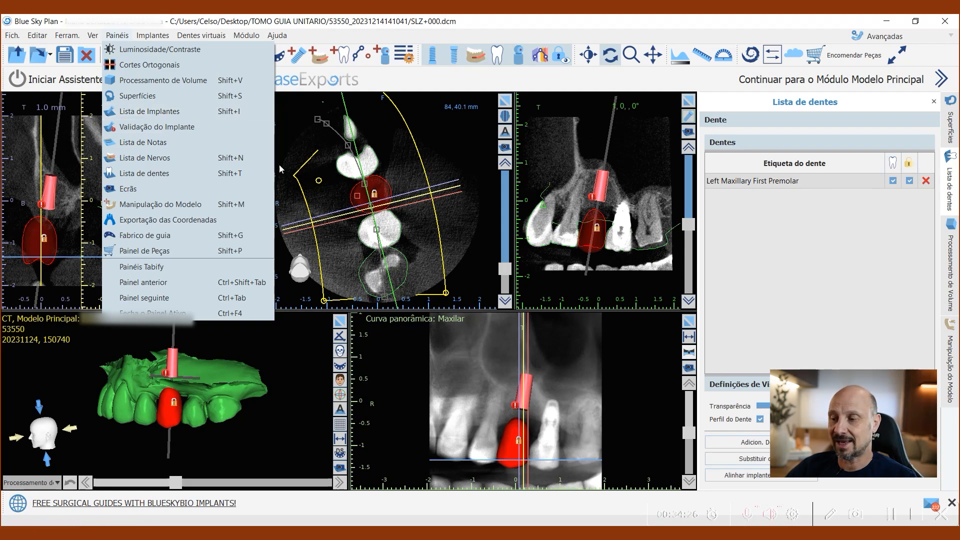
left_click(172, 113)
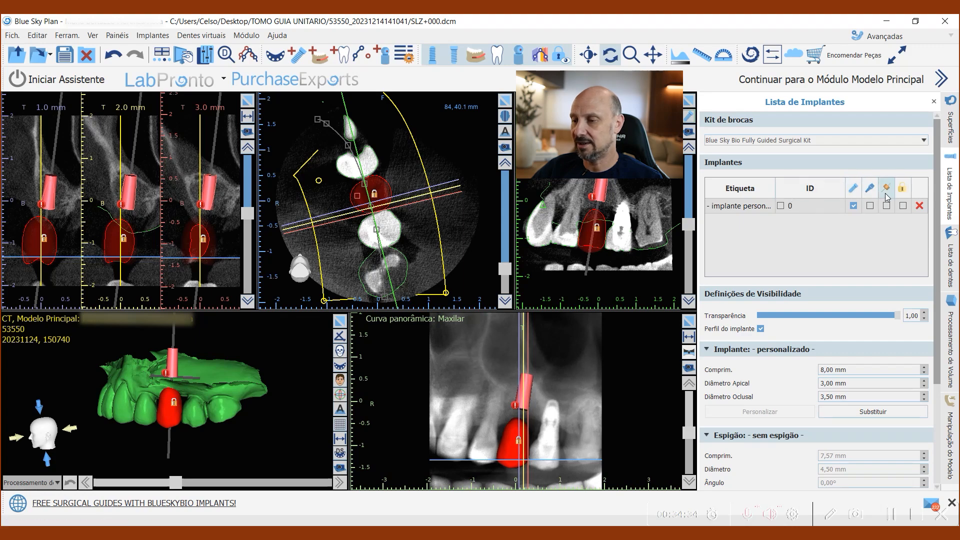
left_click(904, 206)
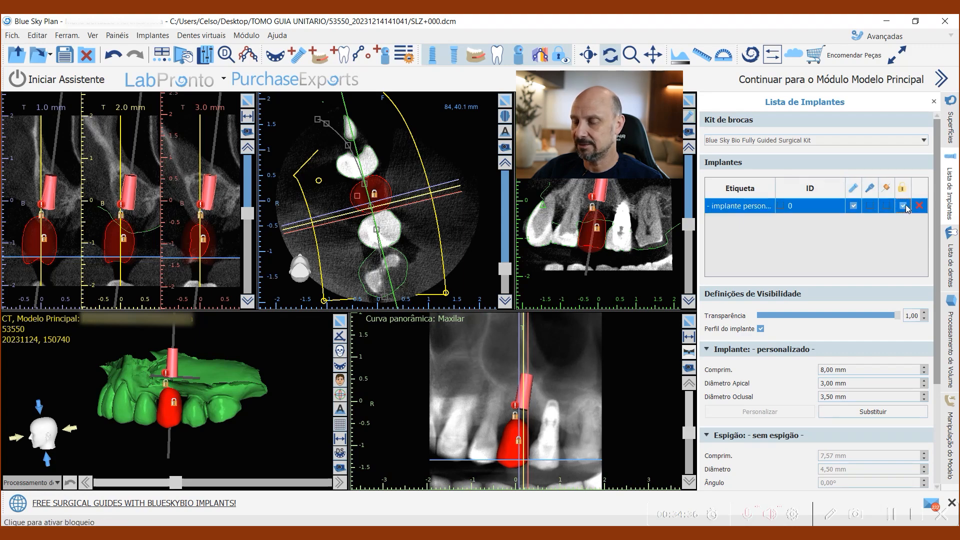
left_click_drag(281, 395, 289, 398)
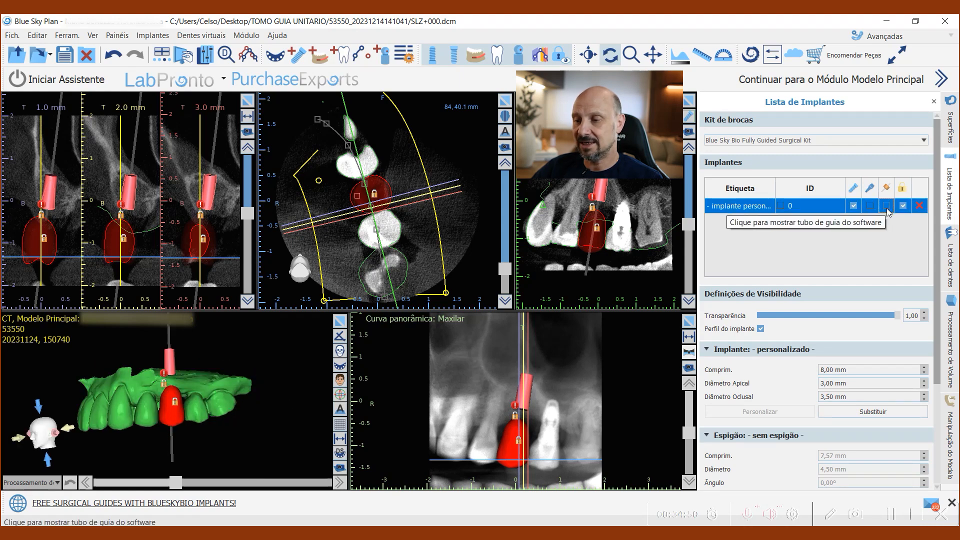
Step: Display the guide tube of the custom implant and view it around the premolar in 3D
left_click(886, 206)
left_click_drag(300, 420, 312, 400)
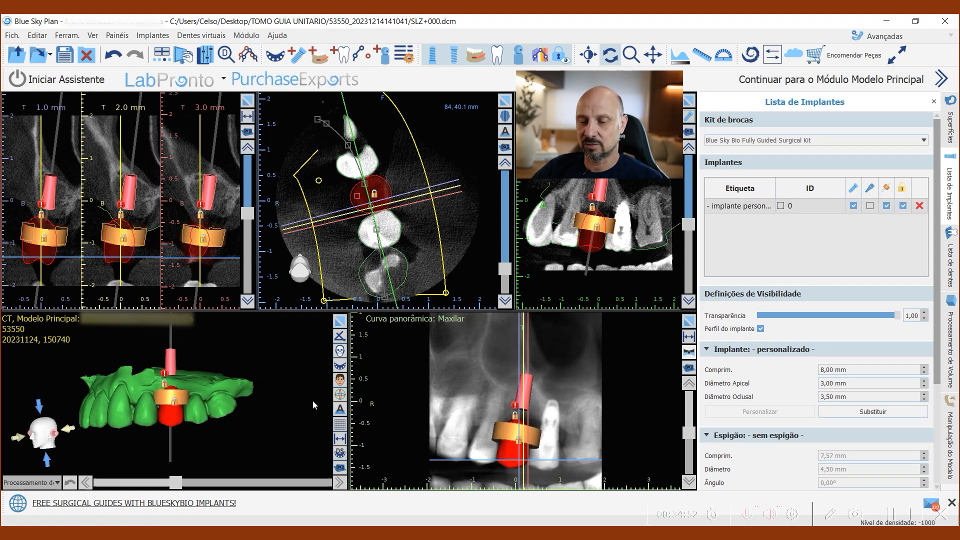
left_click_drag(309, 400, 277, 416)
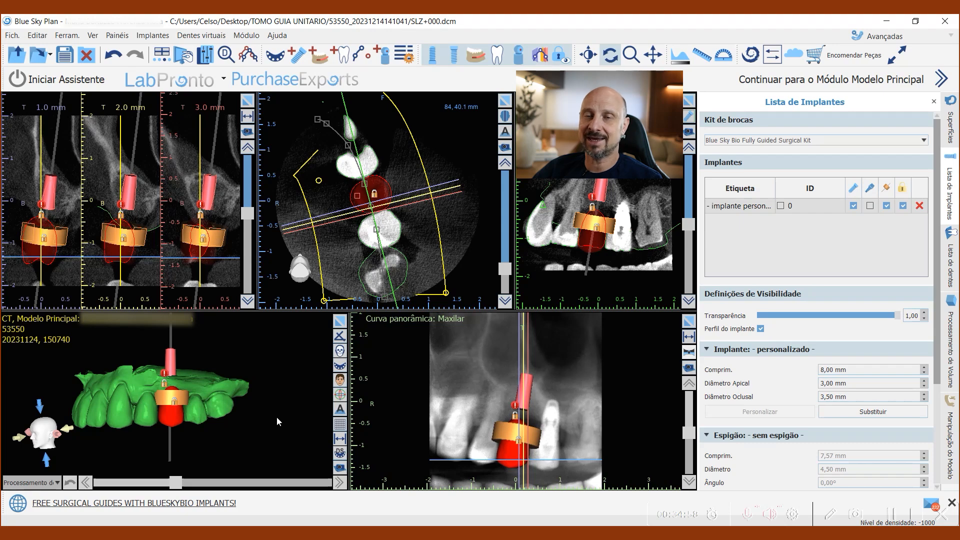
left_click_drag(301, 399, 278, 408)
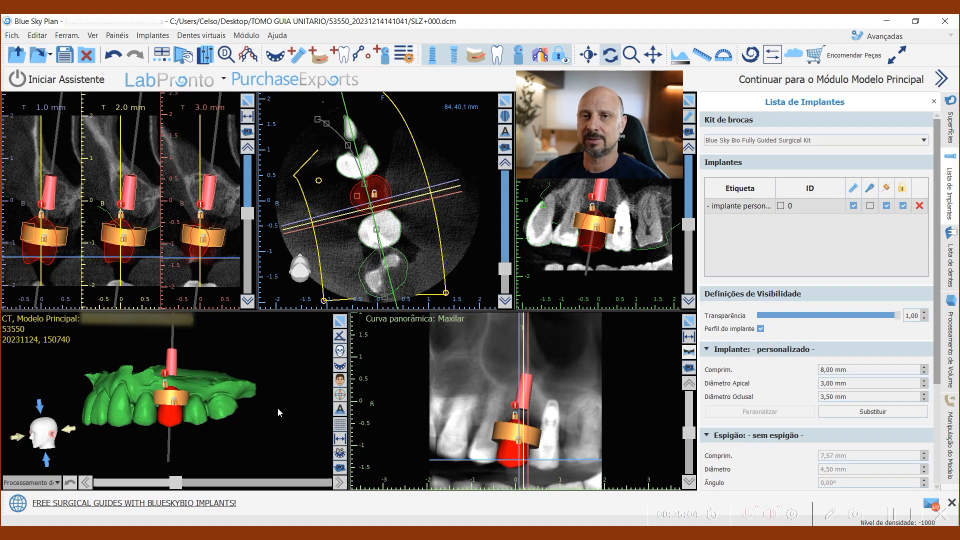
left_click_drag(277, 407, 277, 433)
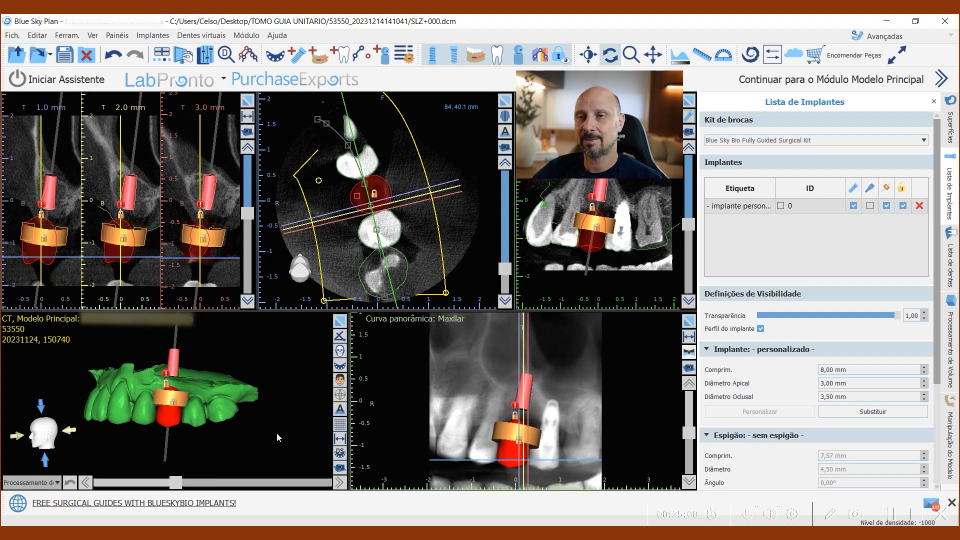
left_click_drag(277, 433, 272, 429)
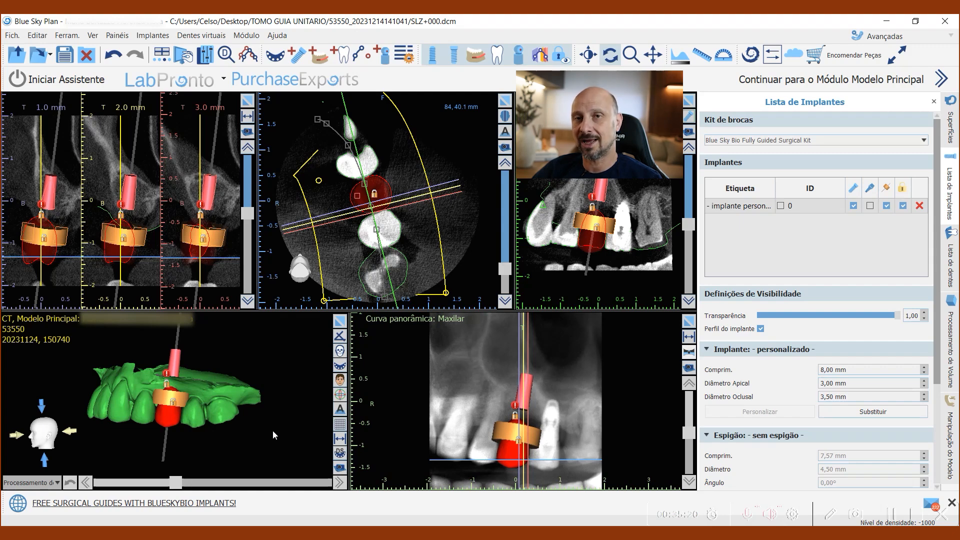
Step: Set the implant's guide tube to a hole diameter of 2.5 mm and a height of 6 mm
left_click_drag(304, 427, 298, 428)
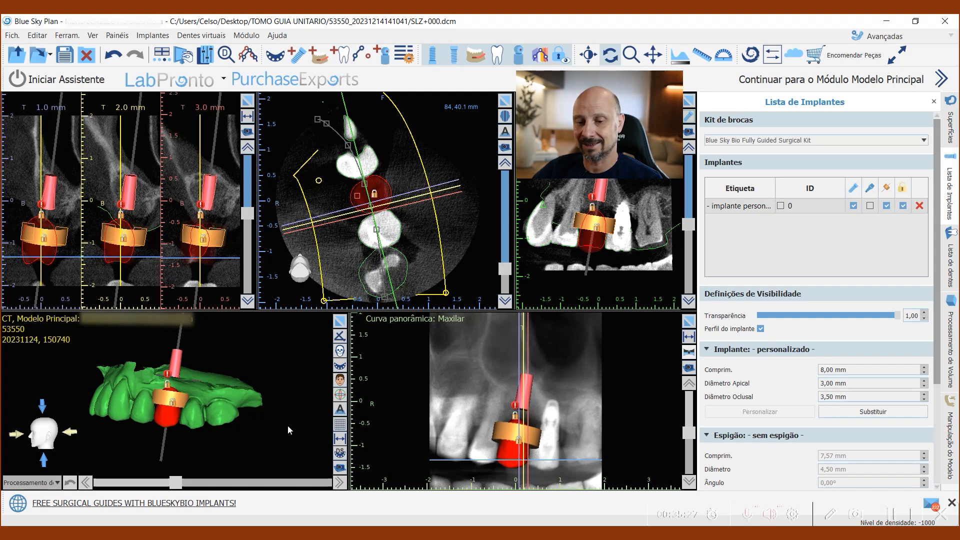
left_click_drag(287, 425, 290, 427)
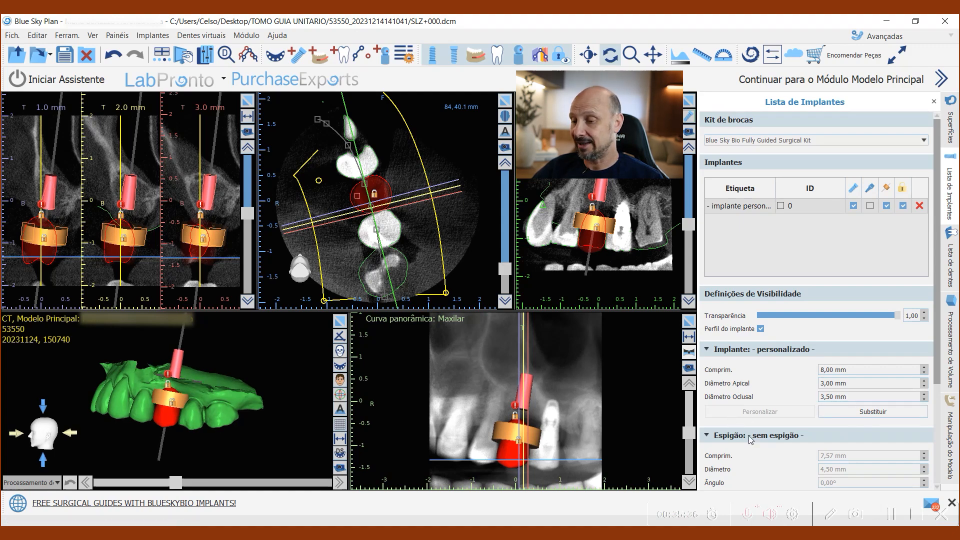
scroll(791, 326, "down", 2)
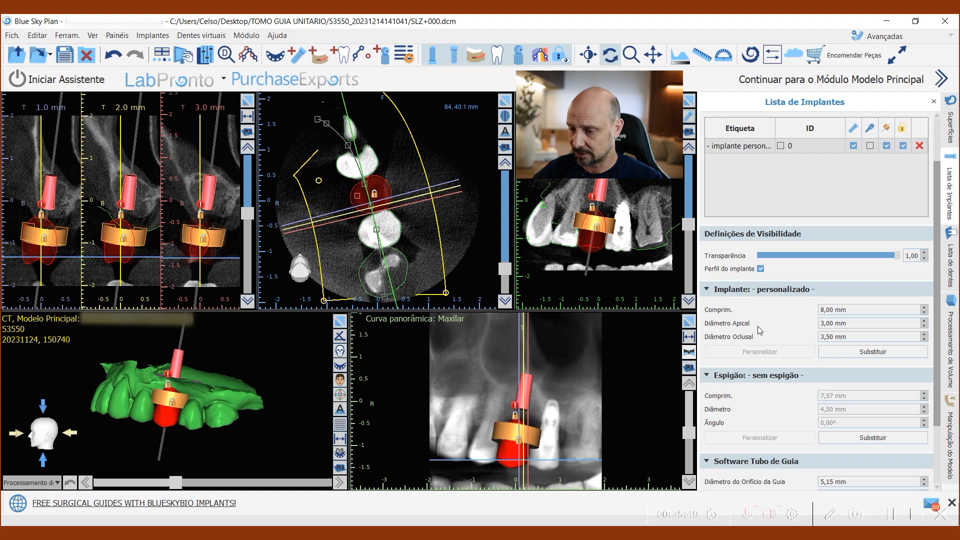
scroll(760, 330, "down", 2)
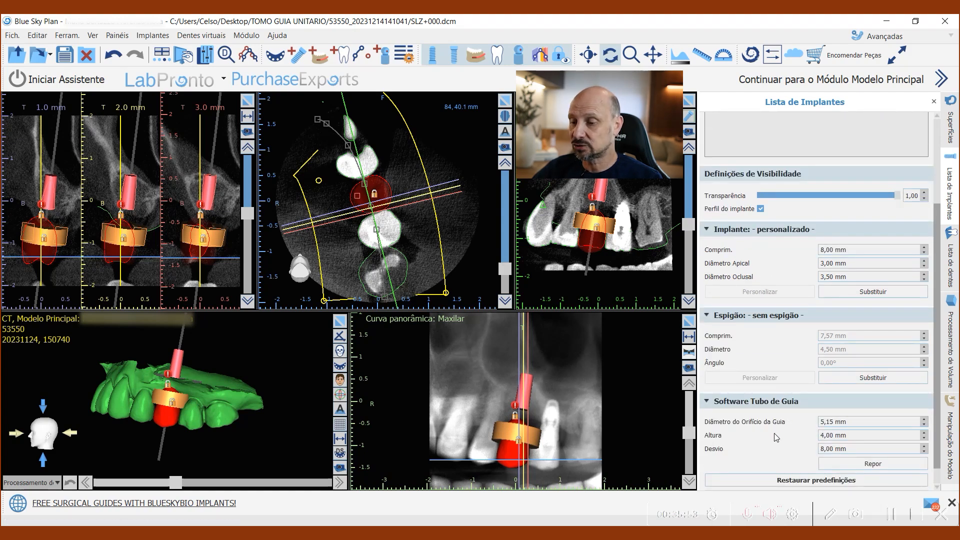
left_click_drag(857, 422, 796, 425)
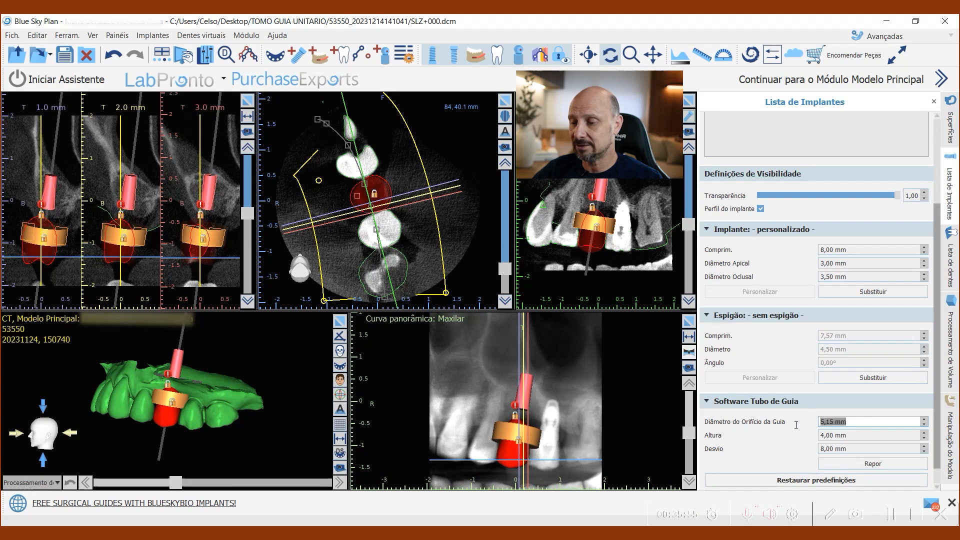
type("2,")
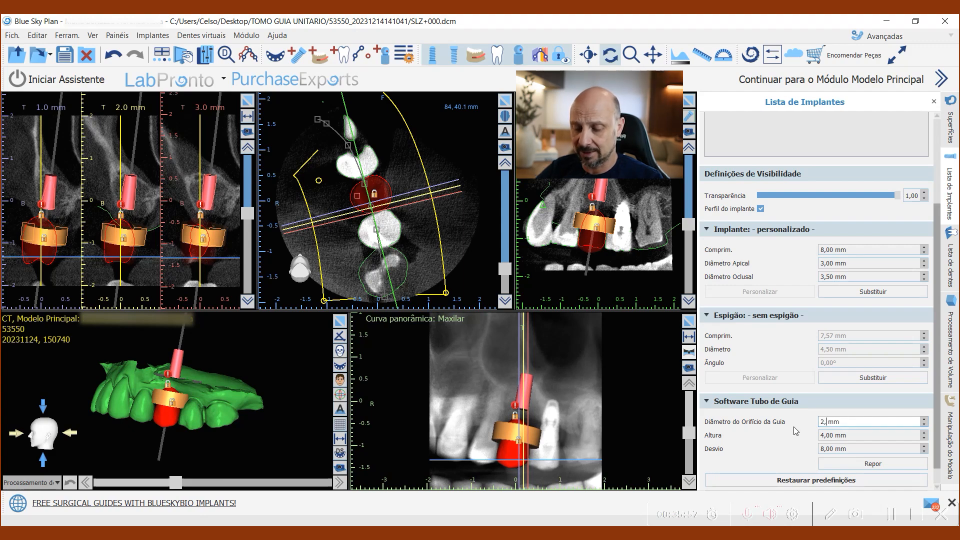
type("5")
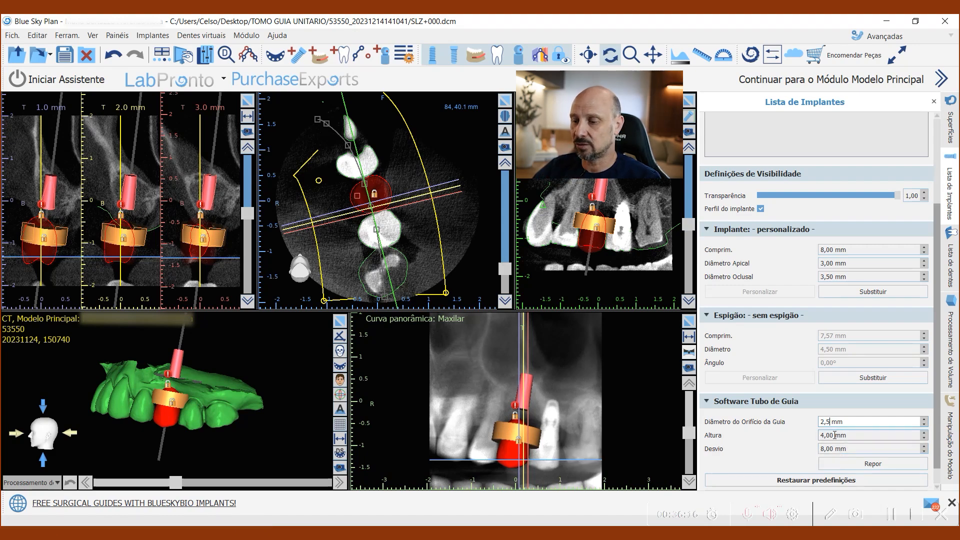
key("Tab")
type("6")
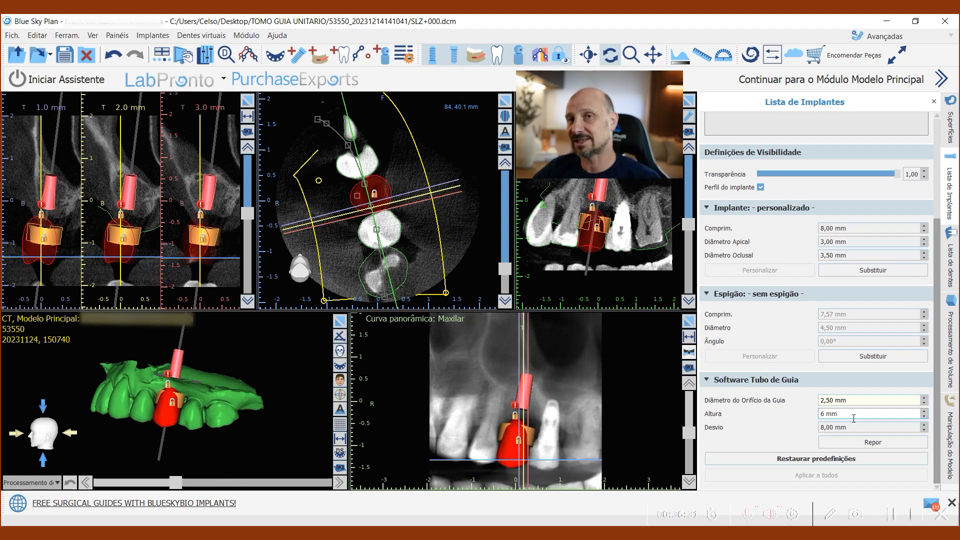
key("Return")
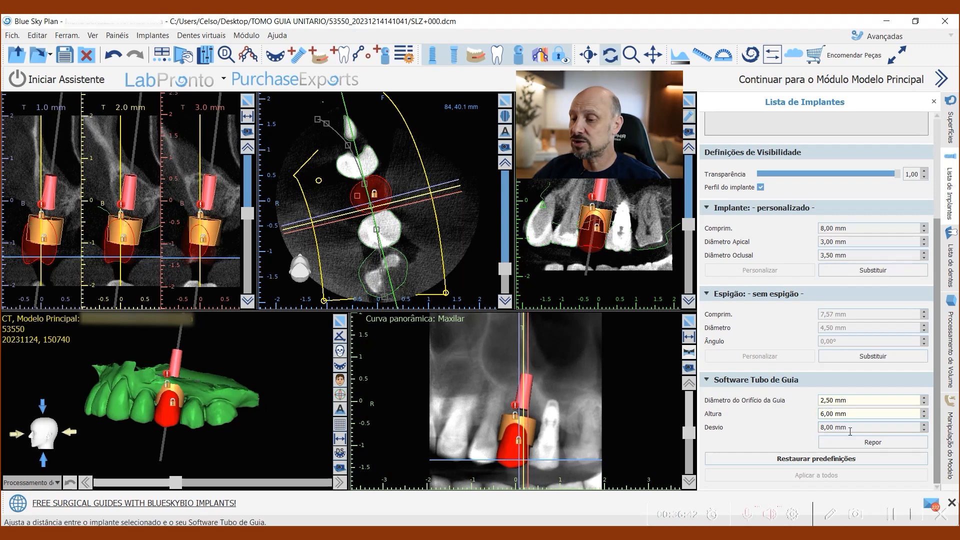
Step: Enlarge the 3D view and hide the virtual left maxillary first premolar to expose the guide tube
left_click_drag(278, 423, 268, 449)
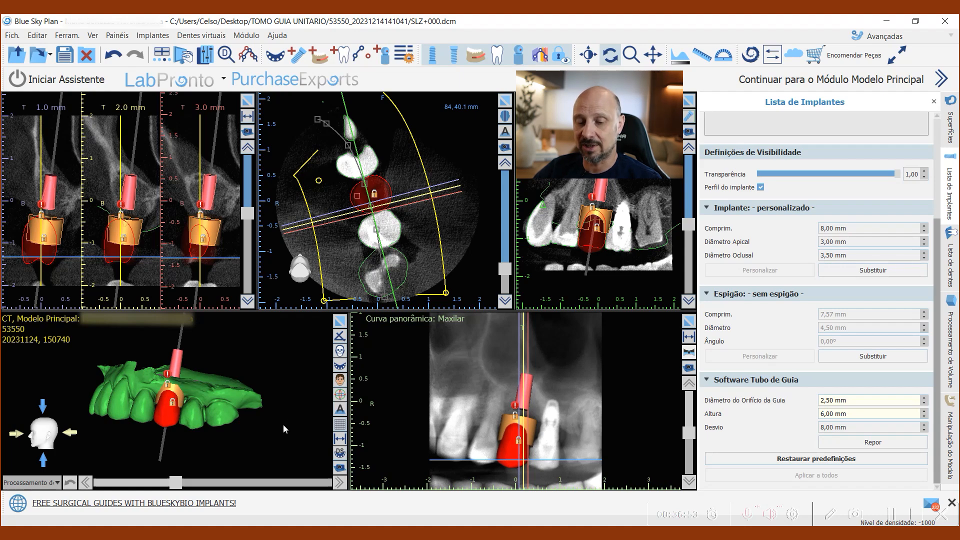
left_click(340, 321)
mouse_move(478, 396)
left_mouse_down()
mouse_move(496, 399)
mouse_move(486, 403)
left_mouse_up()
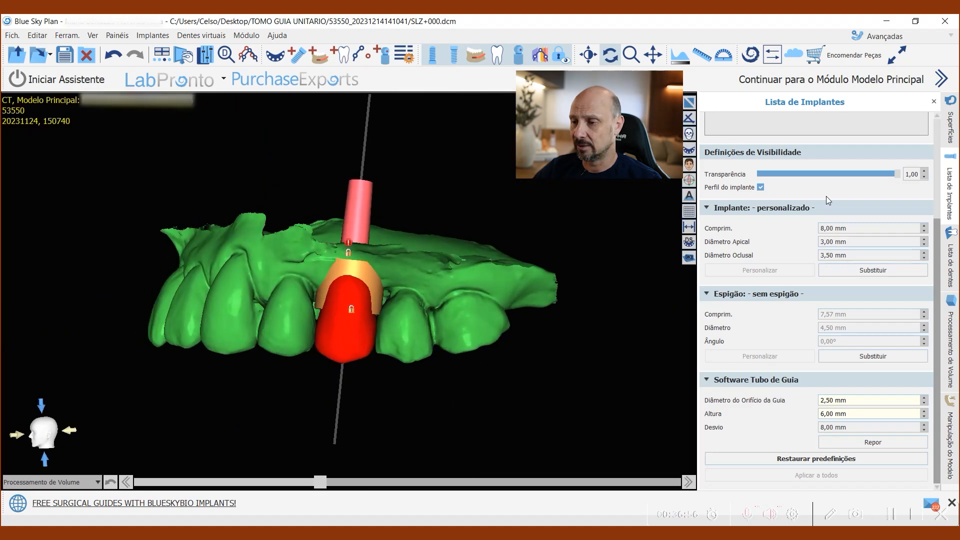
left_click(950, 258)
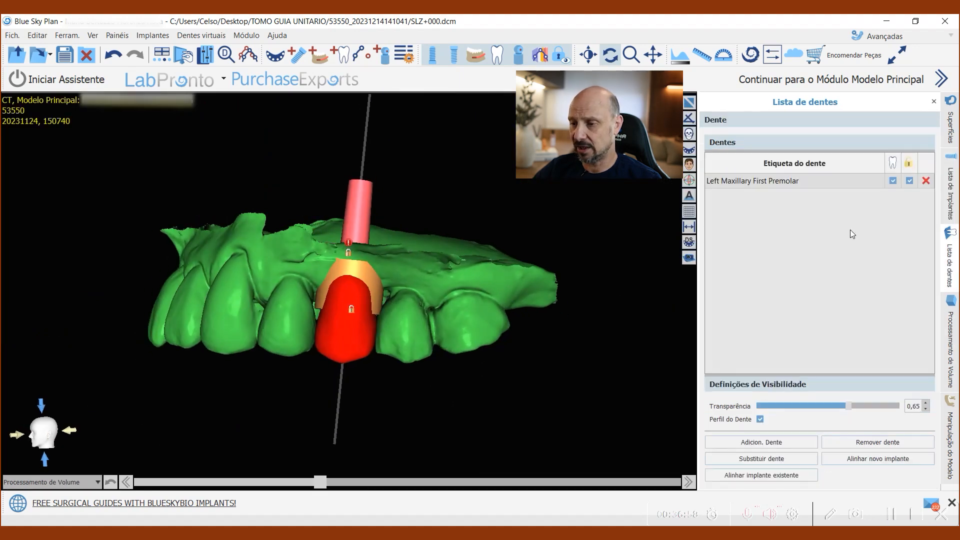
left_click(892, 163)
left_click_drag(560, 389, 415, 222)
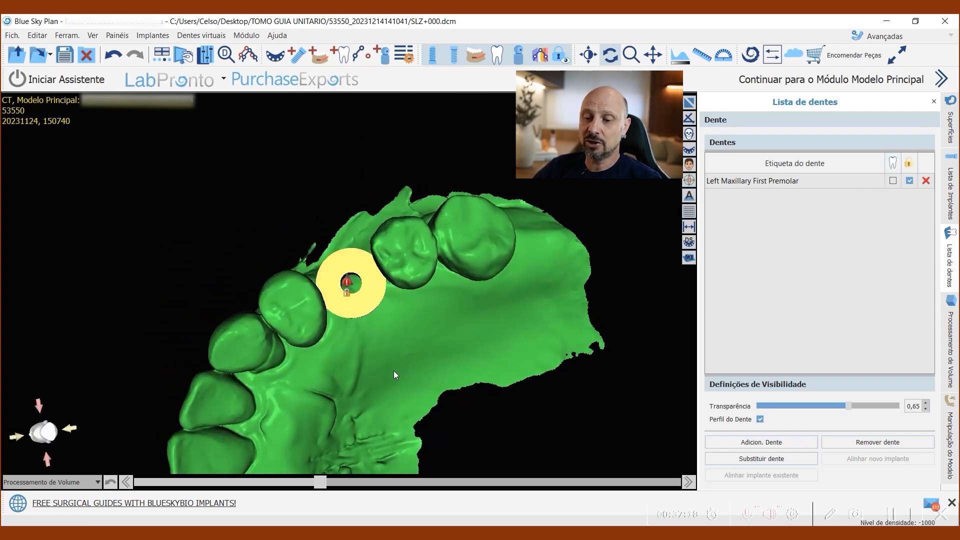
scroll(401, 364, "up", 1)
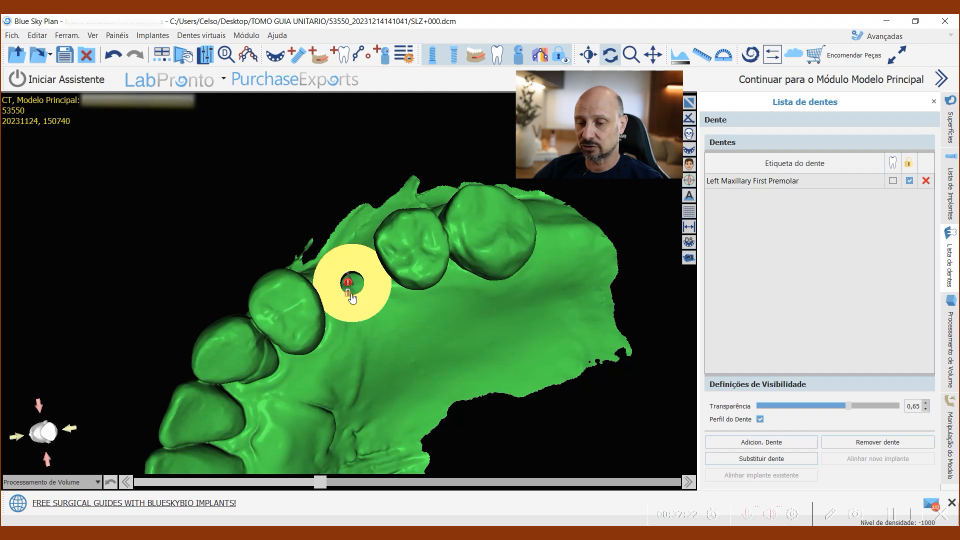
left_click_drag(375, 279, 448, 289)
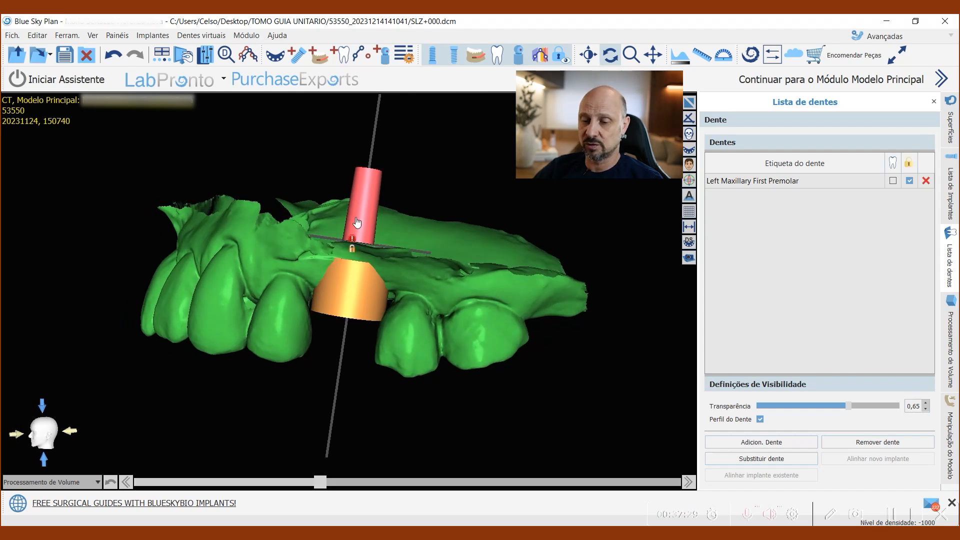
left_click_drag(576, 330, 600, 319)
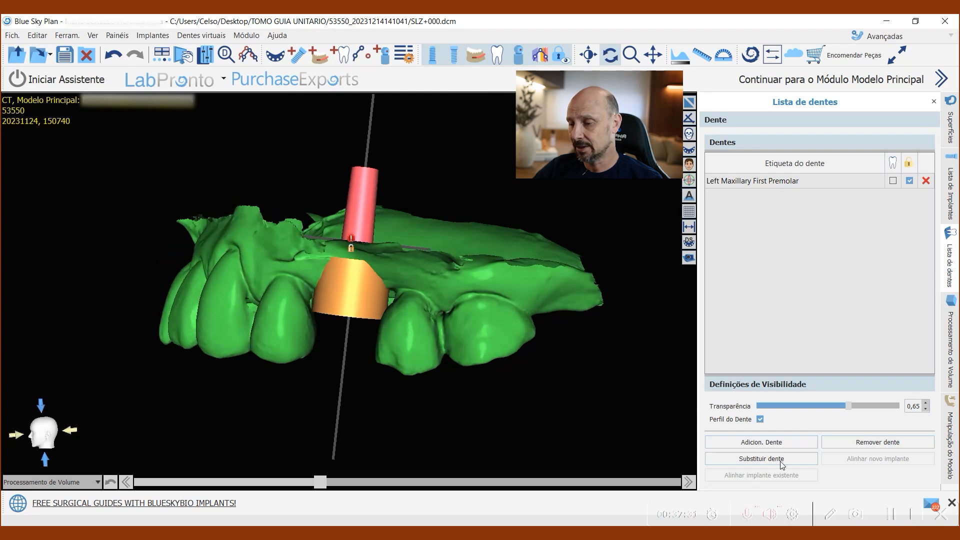
Step: Set the guide tube's offset from the implant to 12 mm and view the tube from the side and occlusally
left_click(949, 199)
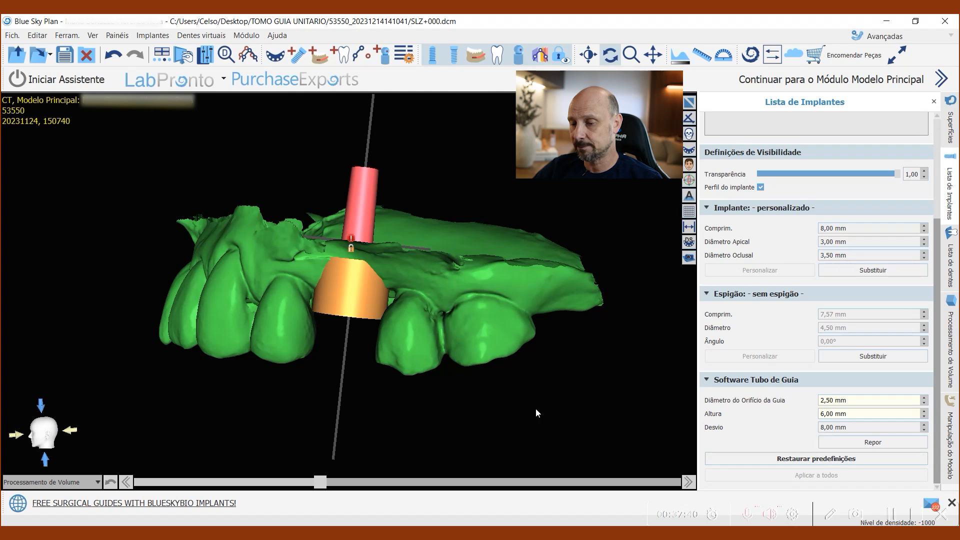
left_click_drag(833, 428, 801, 430)
type("12")
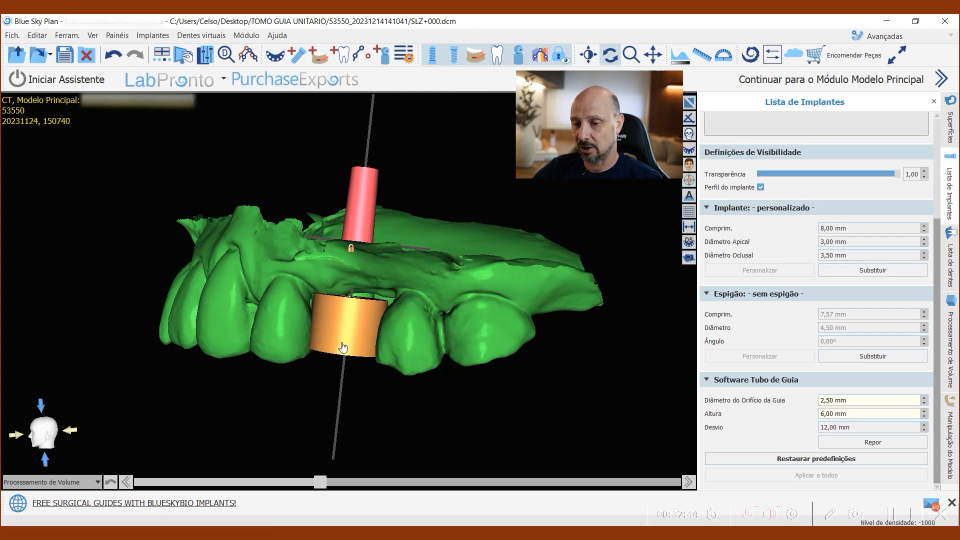
left_click_drag(377, 443, 411, 498)
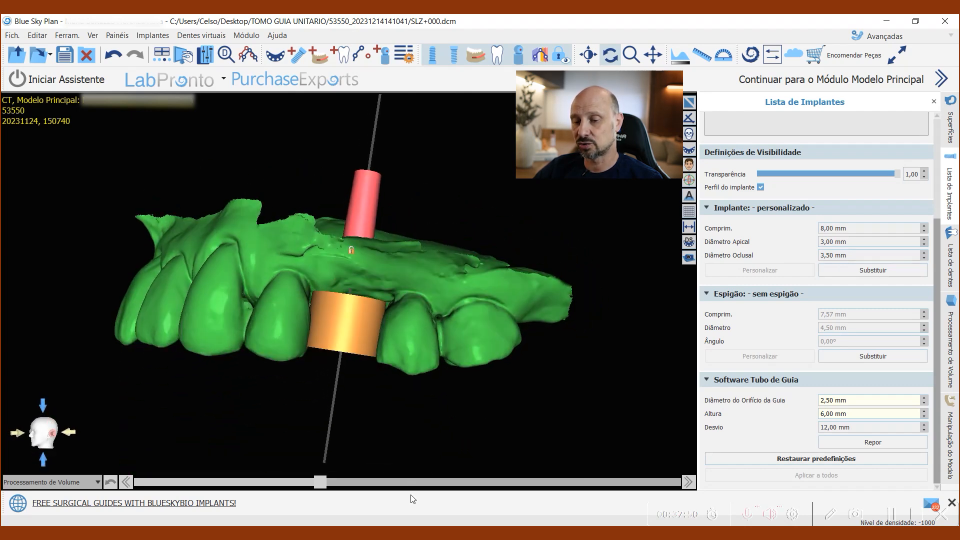
left_click_drag(411, 216, 408, 229)
left_click_drag(298, 427, 394, 354)
mouse_move(399, 288)
left_mouse_down()
mouse_move(367, 272)
mouse_move(395, 286)
left_mouse_up()
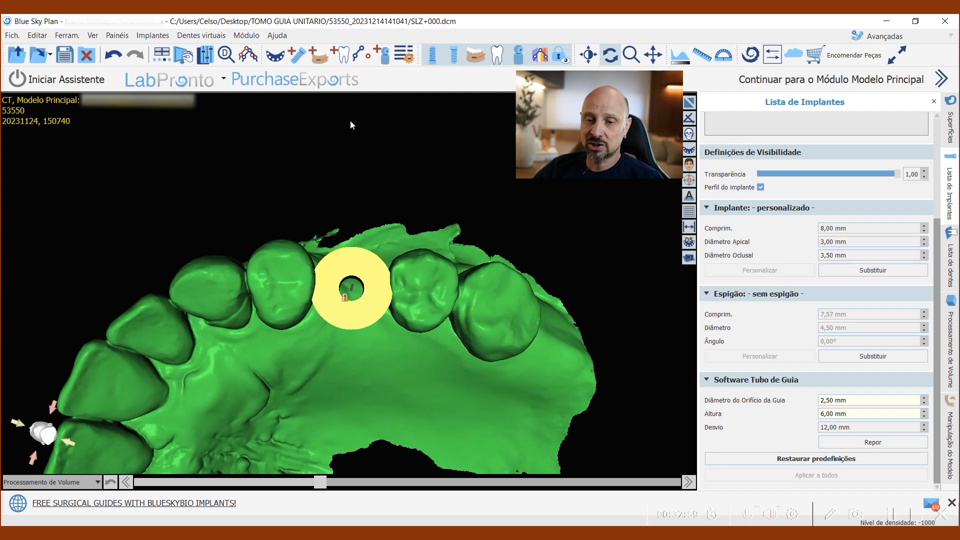
Step: Set the guide tube wall thickness to 1 mm in the surgical guide preferences and apply it
left_click(74, 36)
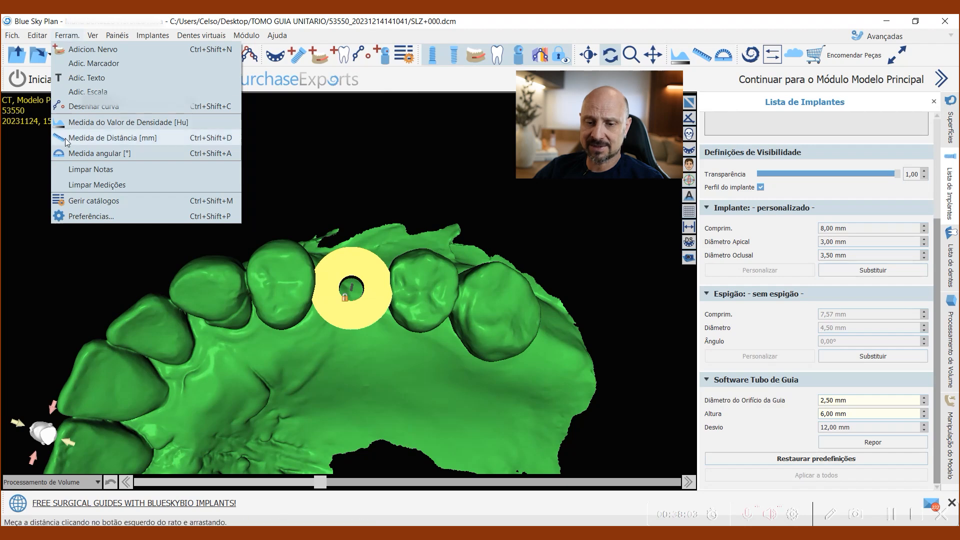
left_click(77, 218)
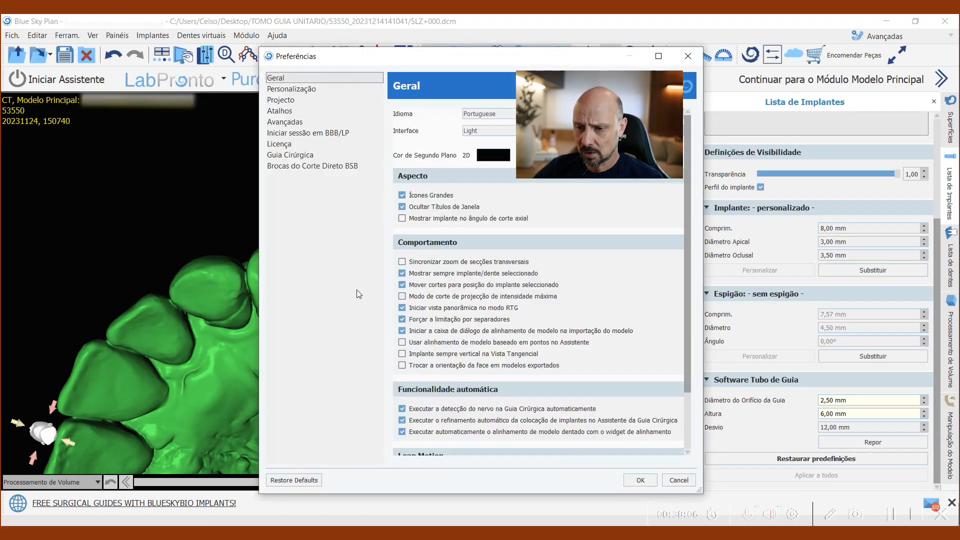
left_click(290, 158)
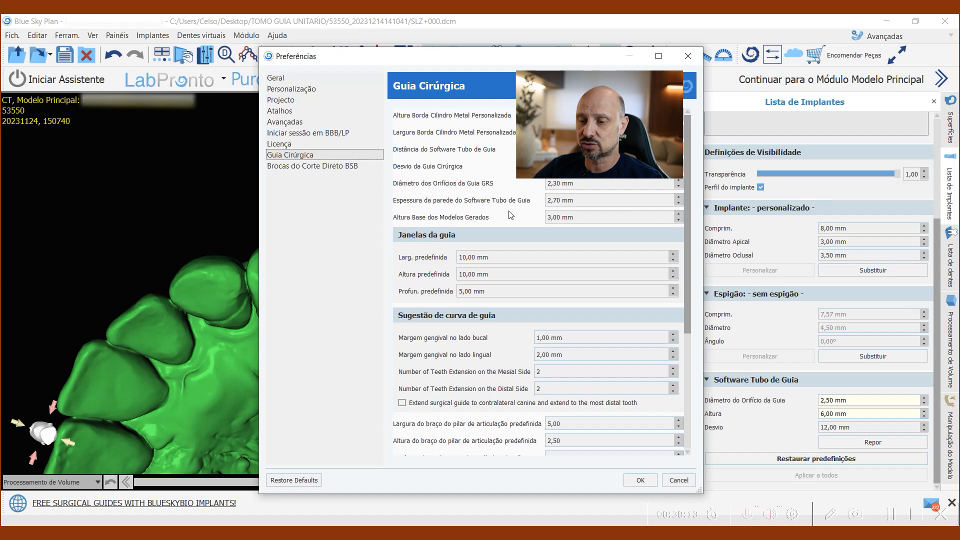
left_click(581, 201)
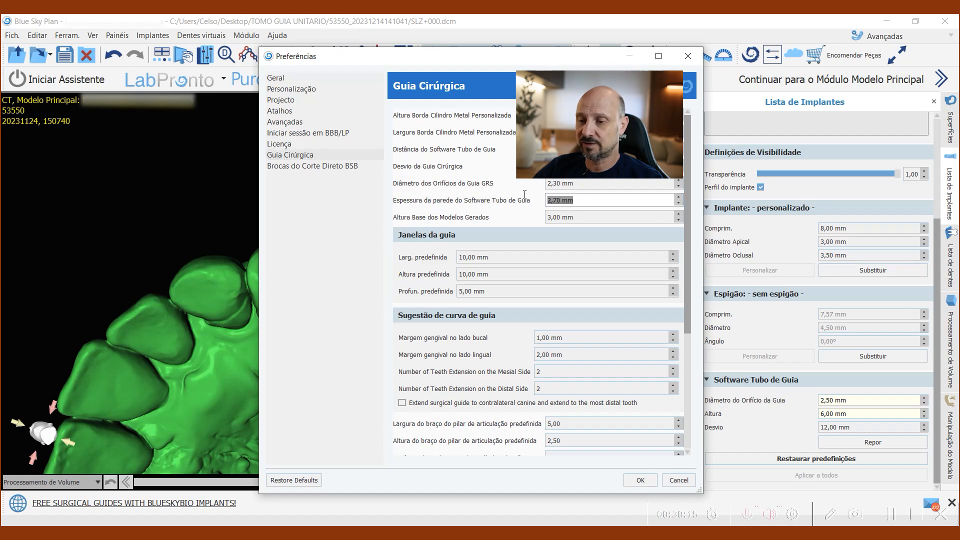
type("1")
left_click(640, 480)
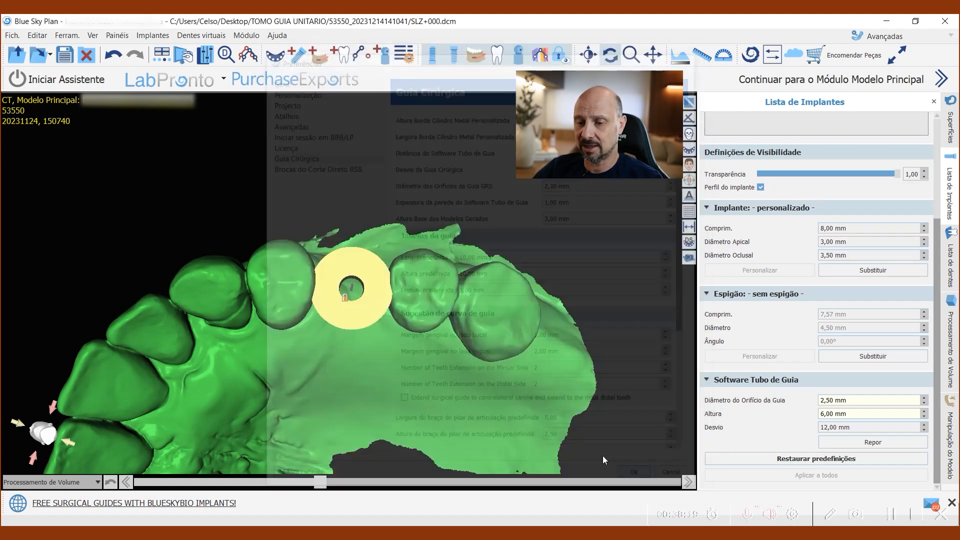
left_click_drag(364, 147, 363, 248)
left_click_drag(378, 163, 433, 209)
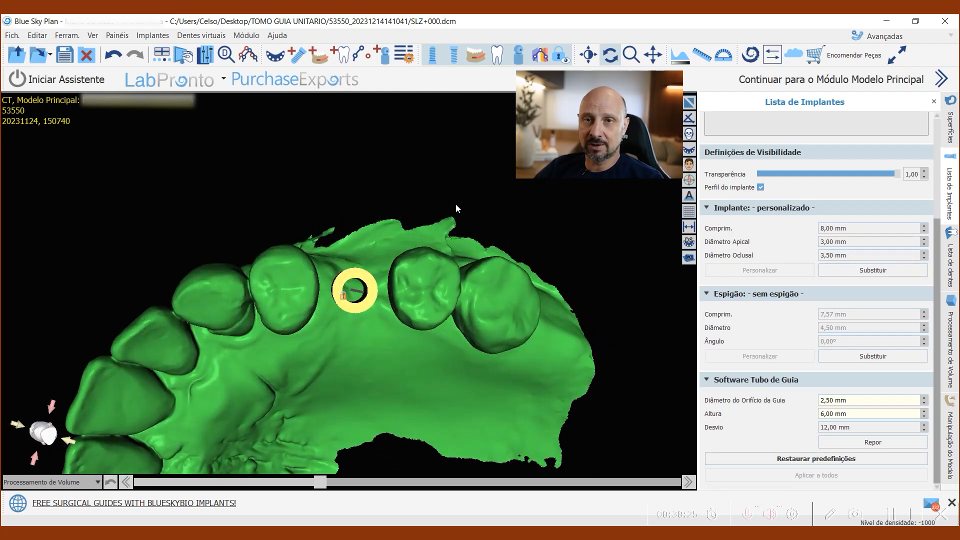
left_click_drag(465, 219, 465, 180)
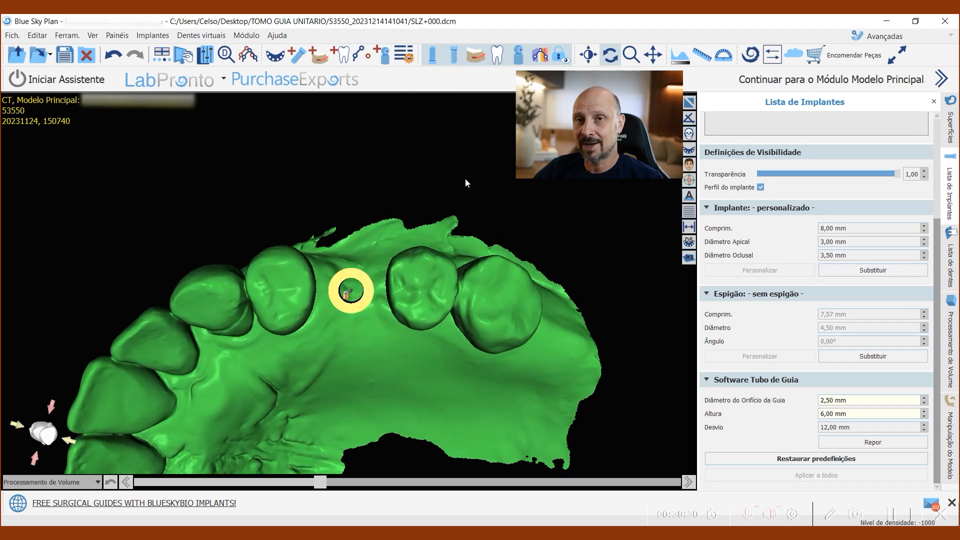
left_click_drag(386, 298, 455, 277)
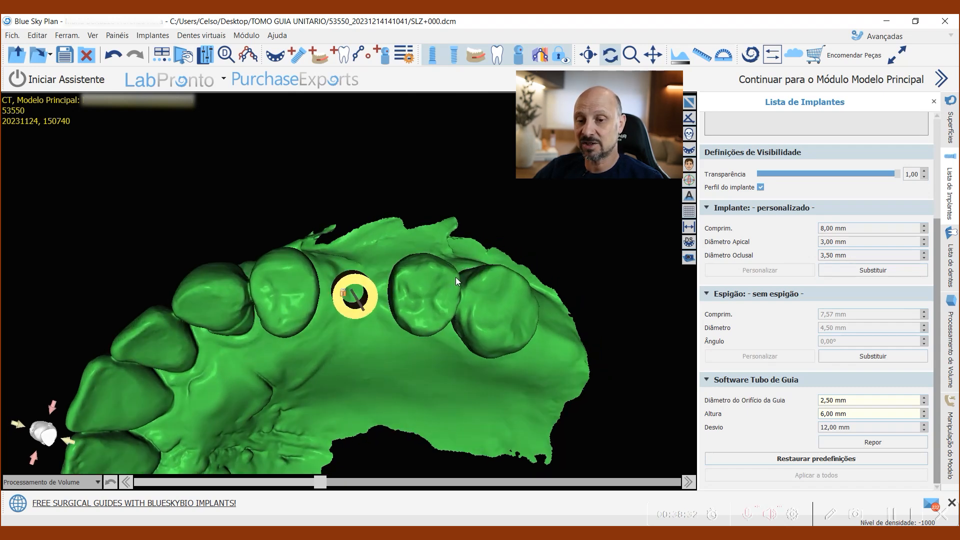
Step: Review the guide tube wall thickness in the surgical guide preferences
left_click(67, 35)
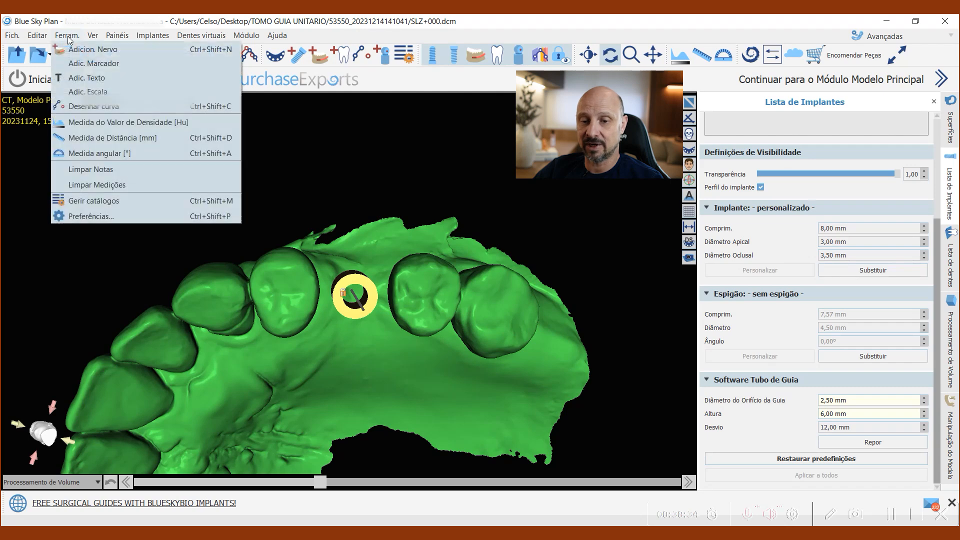
left_click(88, 216)
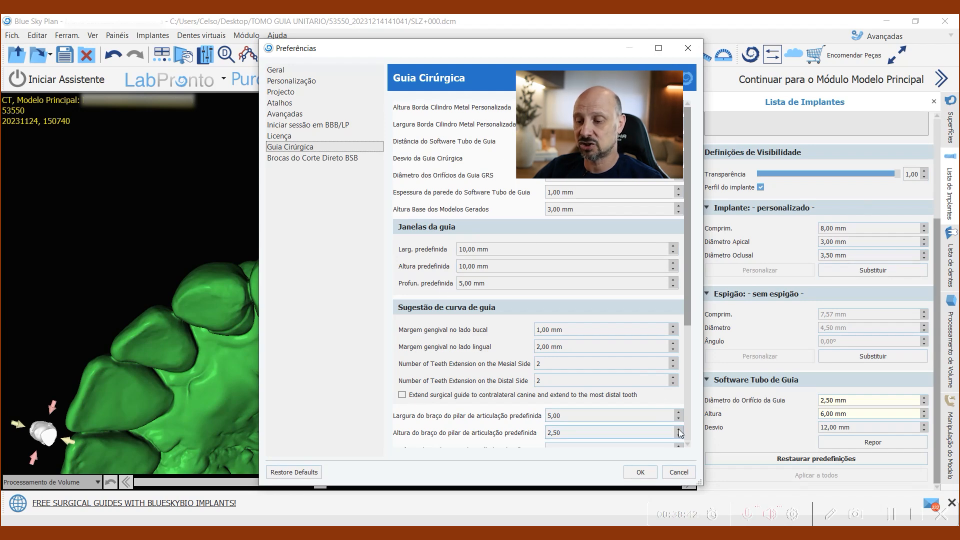
left_click(649, 474)
Step: Examine the guide tube's fit between the neighbouring teeth from the occlusal and buccal sides in 3D
left_click_drag(509, 292, 520, 316)
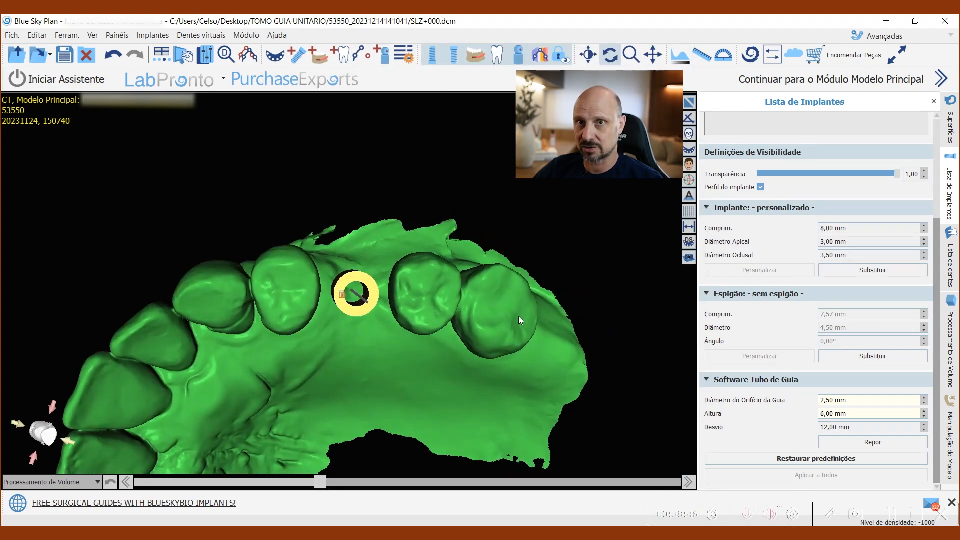
left_click_drag(472, 376, 426, 359)
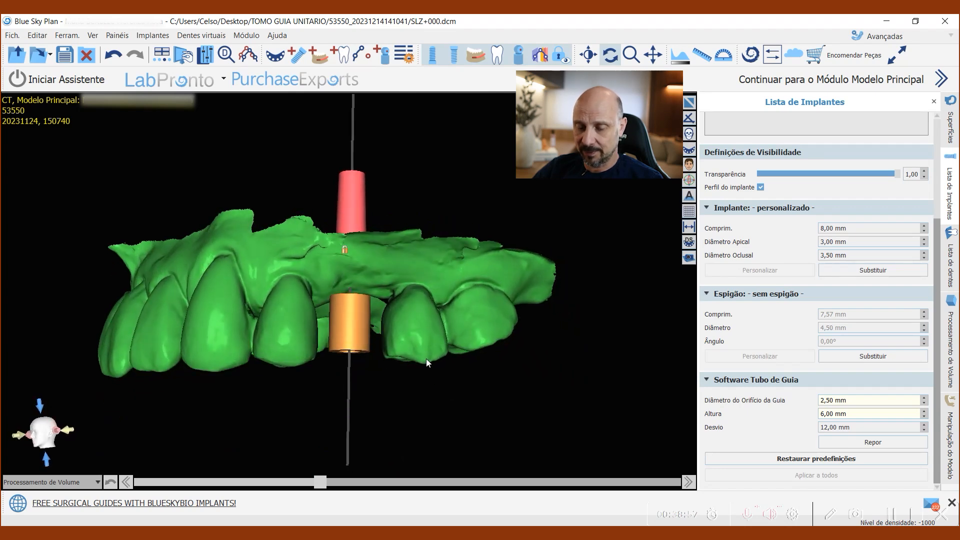
left_click_drag(352, 329, 360, 310)
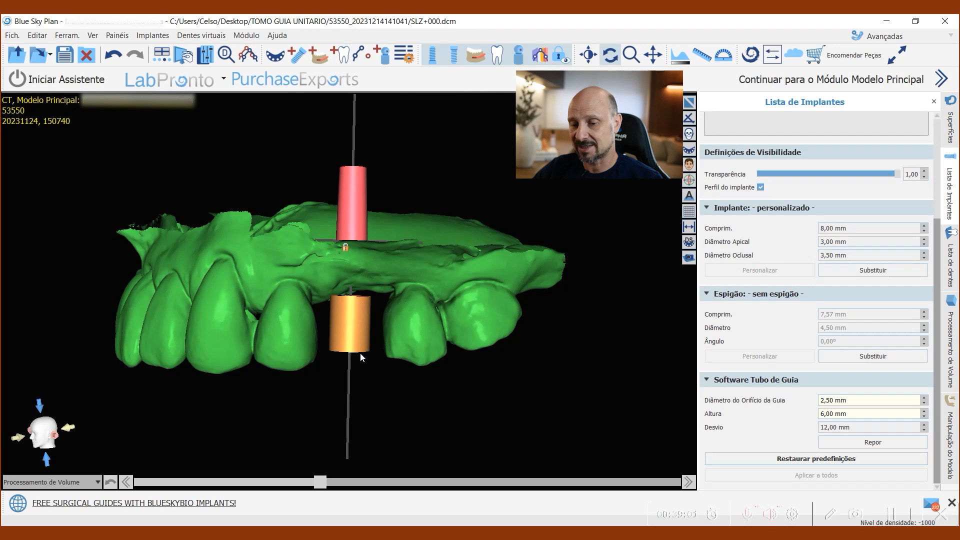
left_click_drag(343, 266, 456, 352)
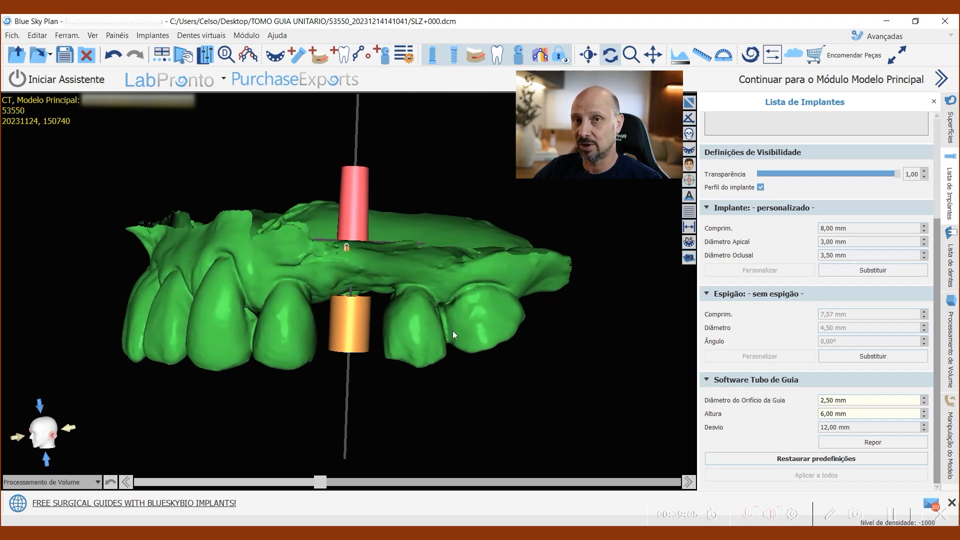
left_click_drag(481, 306, 470, 301)
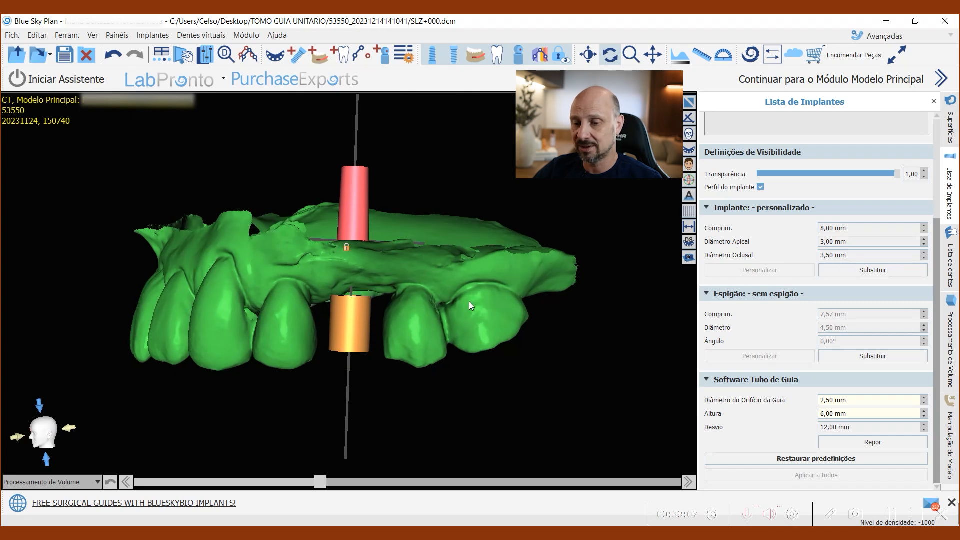
Step: Set the guide tube's height to 4 mm
left_click_drag(833, 413, 821, 413)
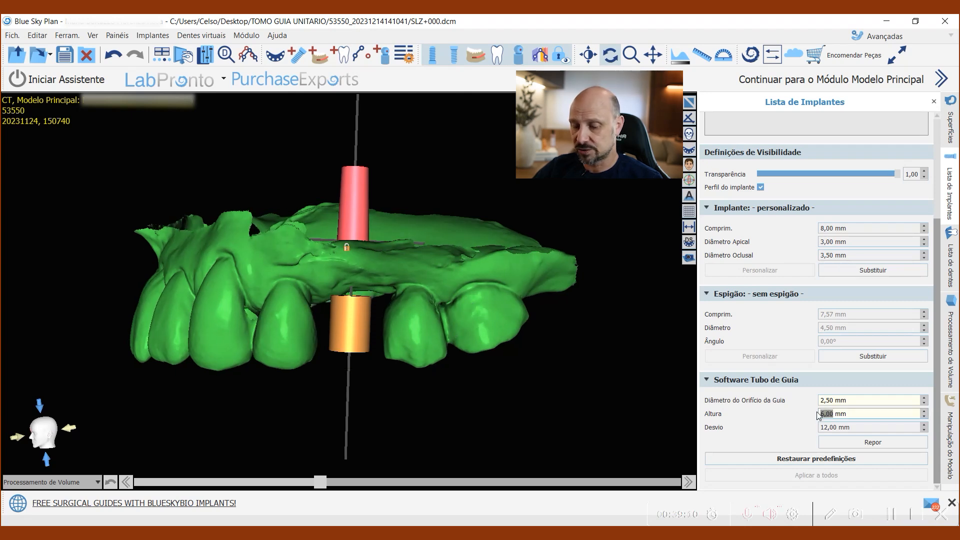
type("4")
key("Return")
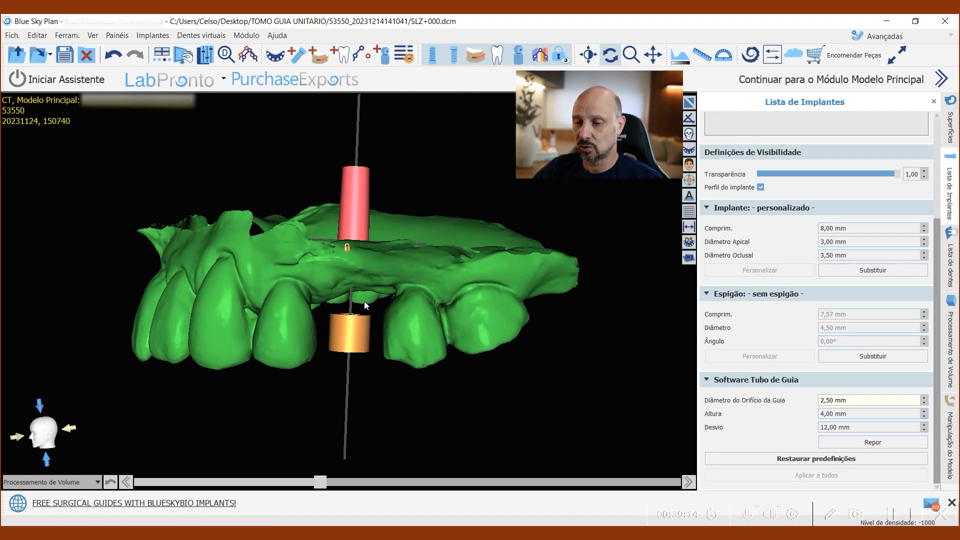
Step: Try an offset of 8 mm between the implant and its guide tube
left_click_drag(836, 427, 821, 427)
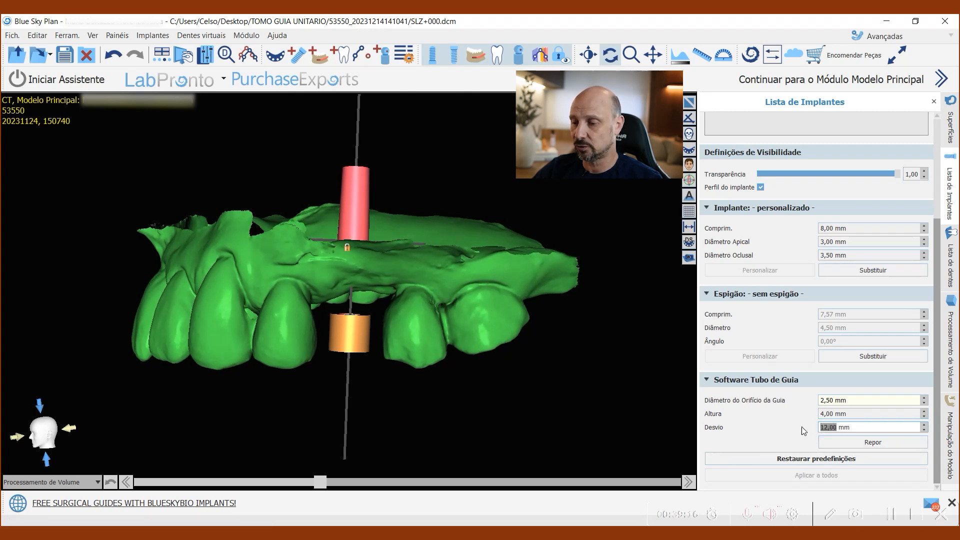
type("8")
key("Return")
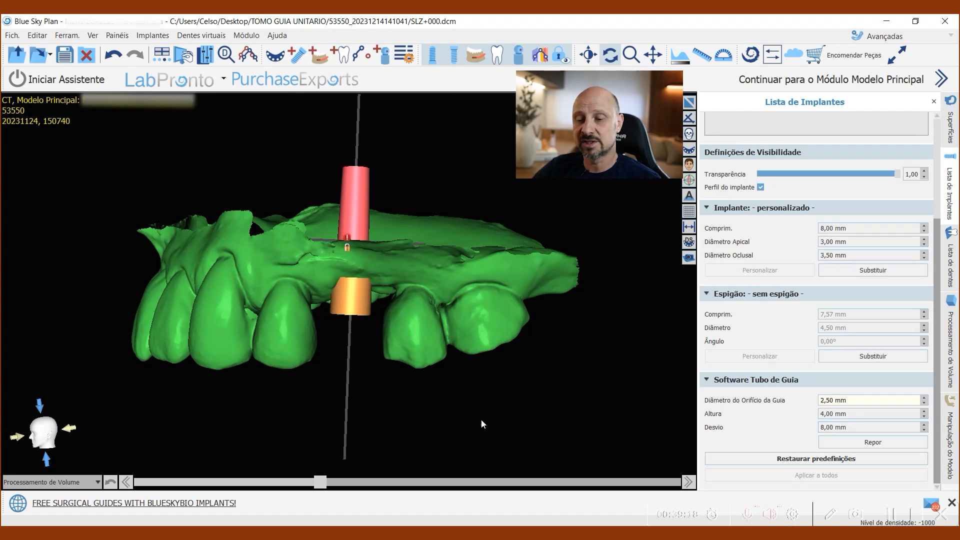
Step: Set the guide tube's offset from the implant to 9 mm and check the tube from the side and occlusally
left_click(829, 427)
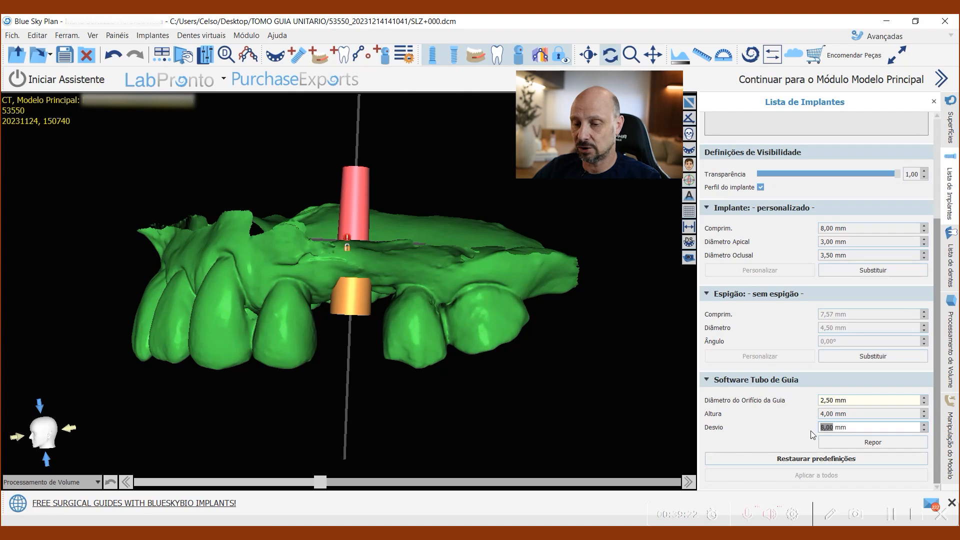
type("9")
key("Return")
left_click_drag(553, 413, 367, 245)
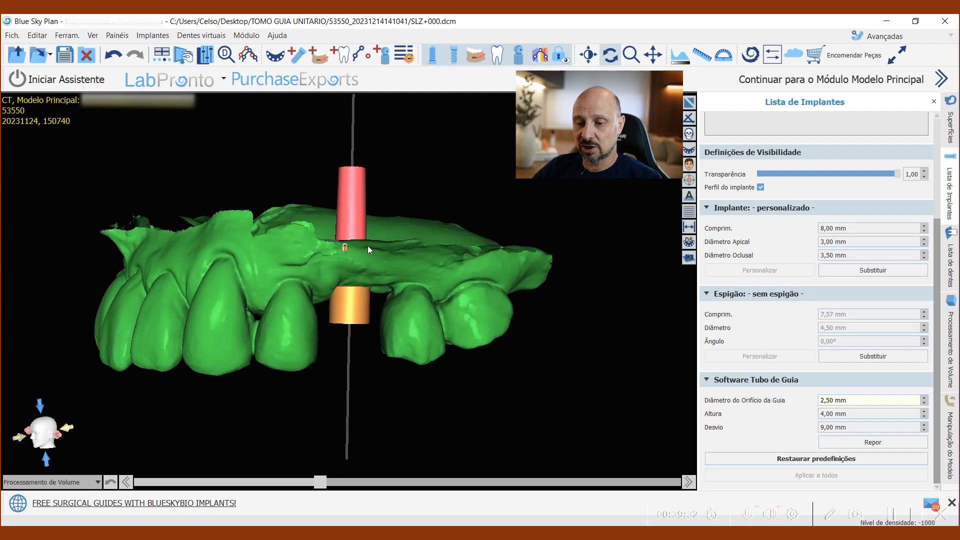
left_click_drag(478, 119, 378, 88)
left_click_drag(407, 450, 372, 325)
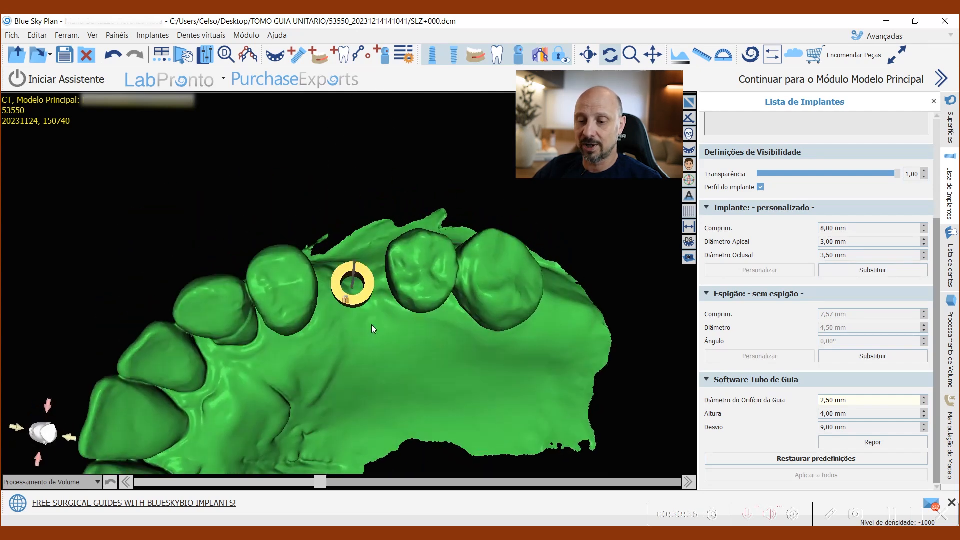
left_click_drag(504, 334, 370, 364)
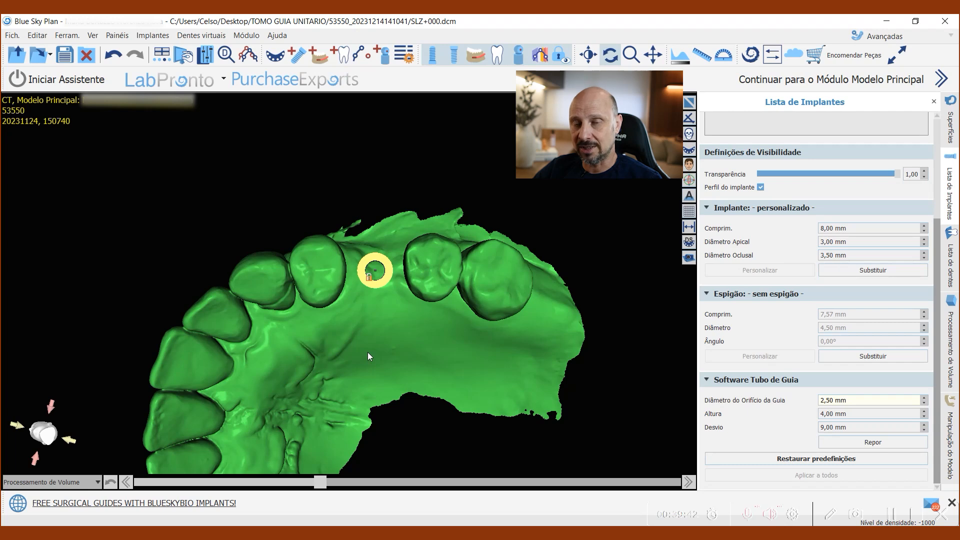
left_click_drag(370, 355, 420, 367)
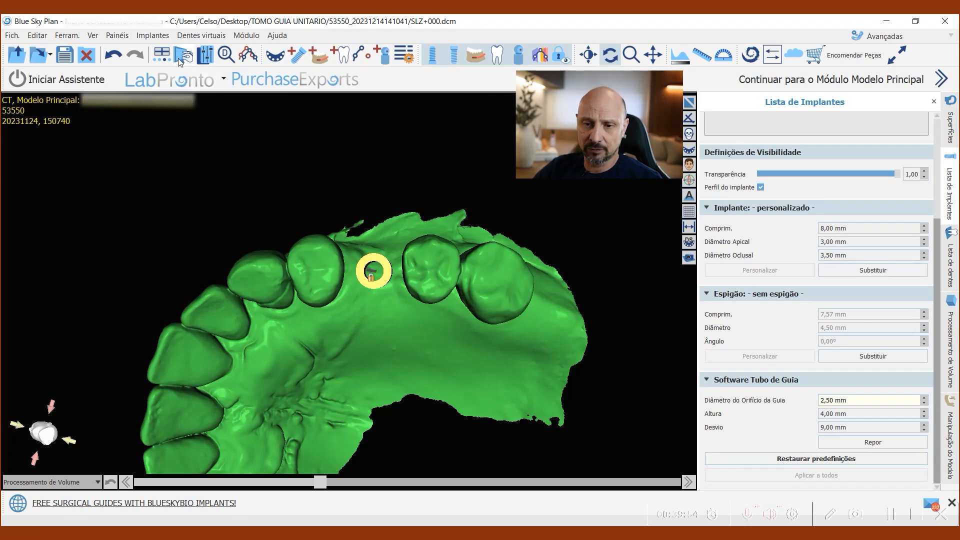
Step: Open the surgical guide fabrication settings
left_click(113, 35)
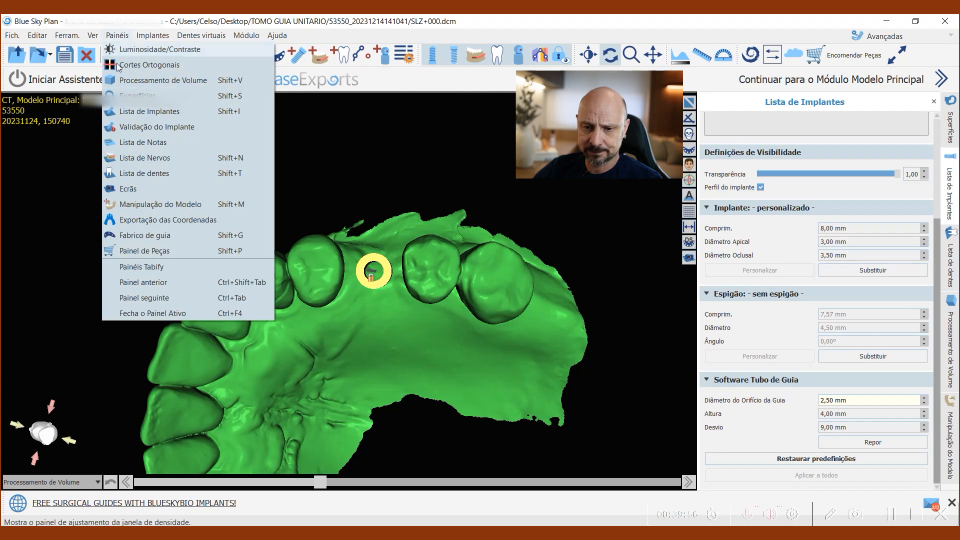
left_click(134, 234)
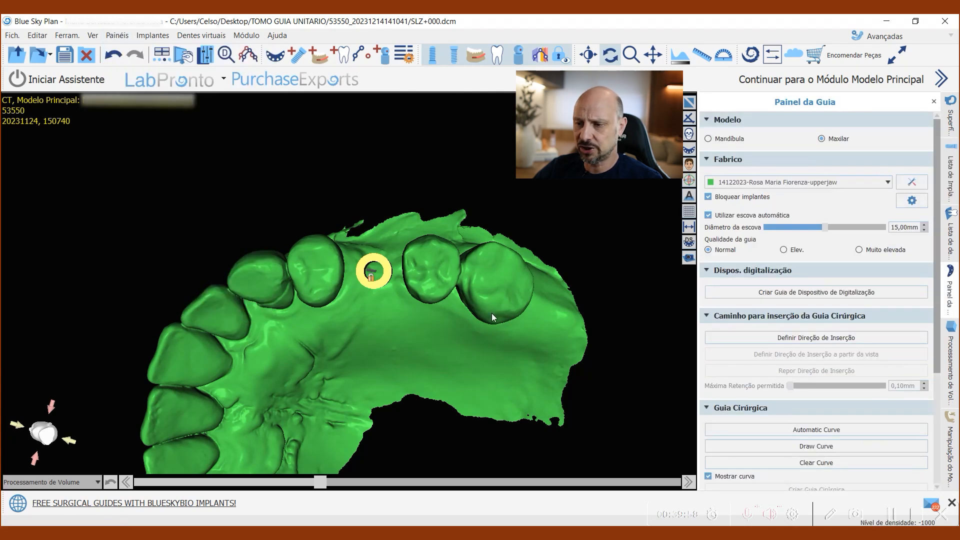
Step: Examine the guide tube and the teeth on both sides of the gap occlusally and palatally to plan the guide's extent
left_click_drag(562, 214, 491, 286)
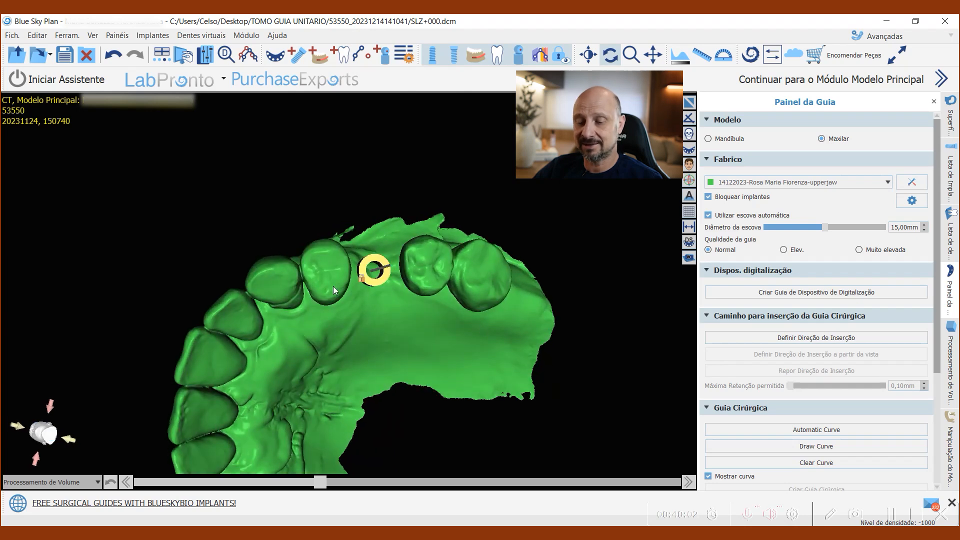
left_click_drag(308, 232, 446, 334)
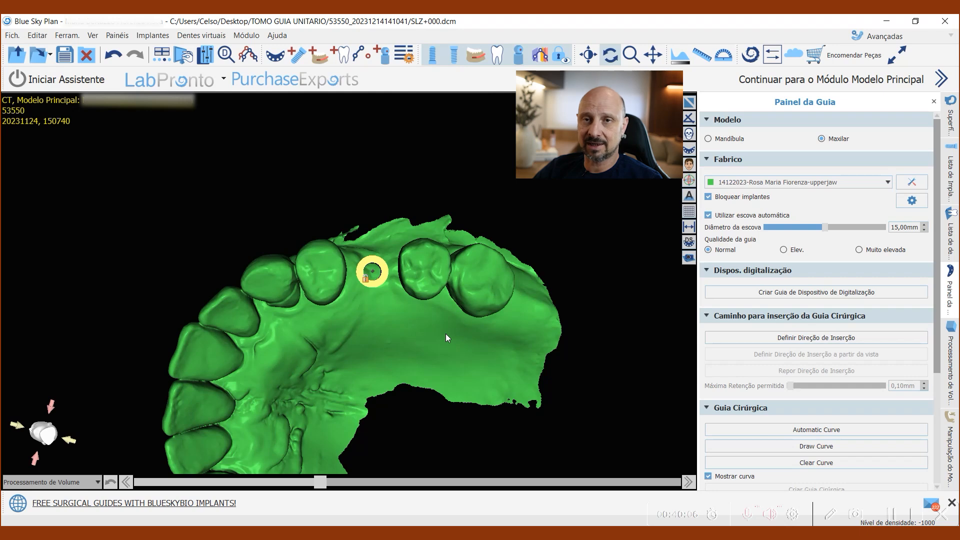
left_click_drag(298, 361, 343, 357)
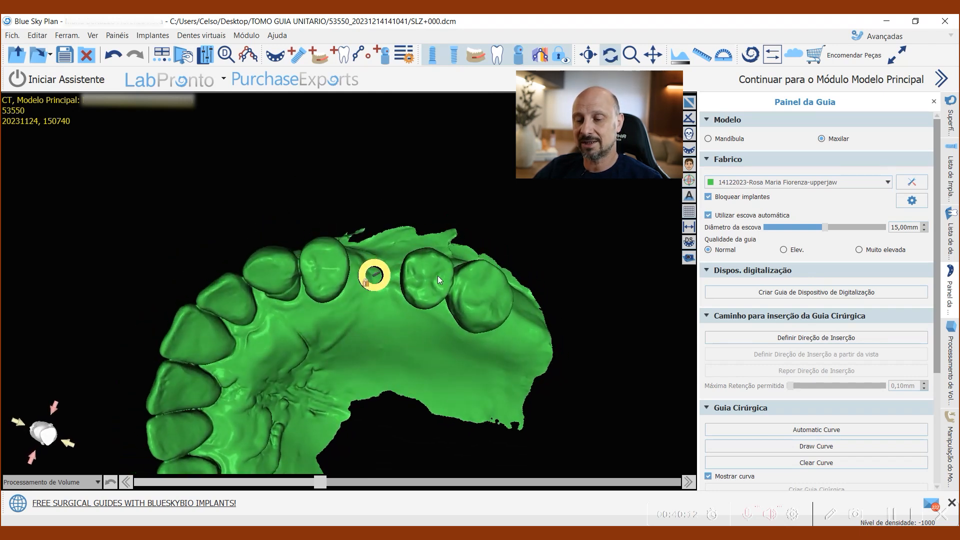
scroll(437, 274, "up", 2)
left_click_drag(390, 397, 384, 391)
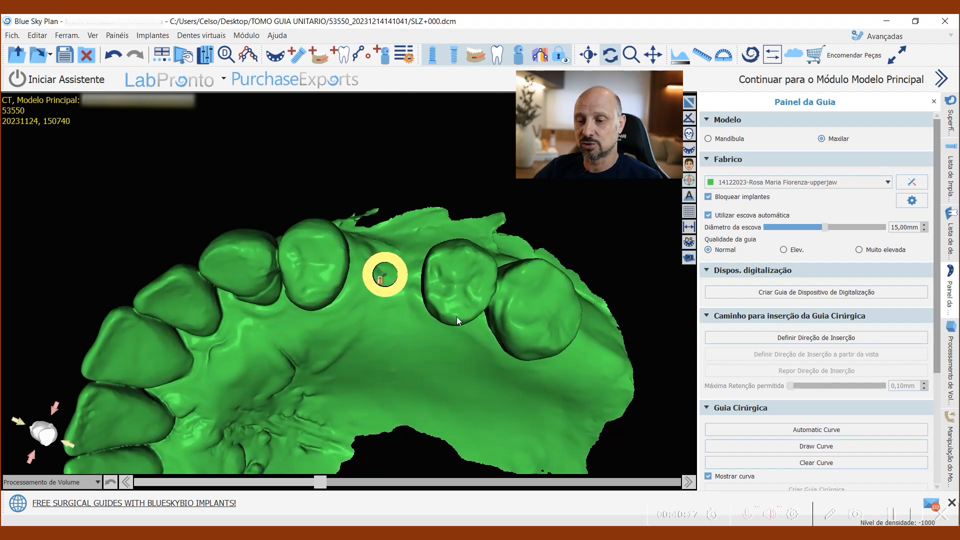
scroll(459, 318, "down", 2)
left_click_drag(420, 341, 386, 322)
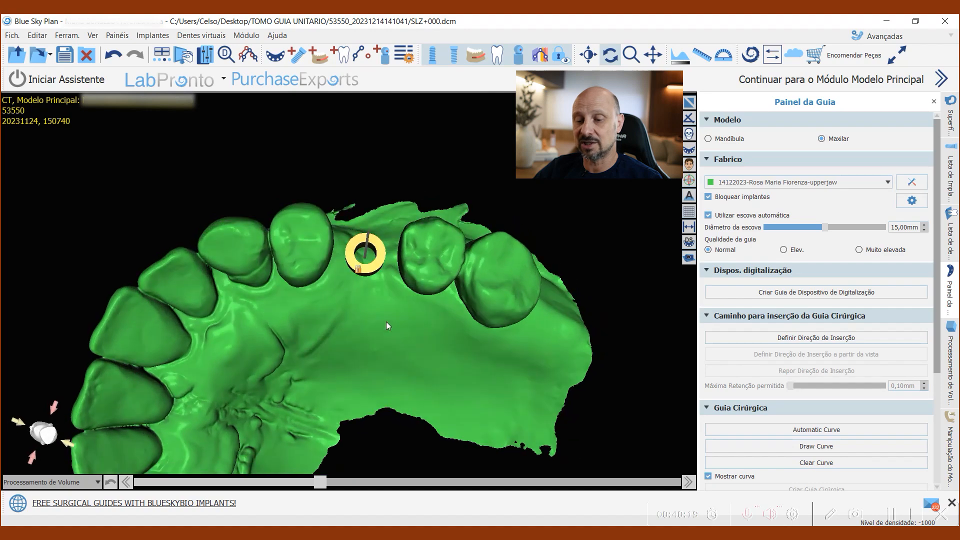
left_click_drag(274, 244, 321, 351)
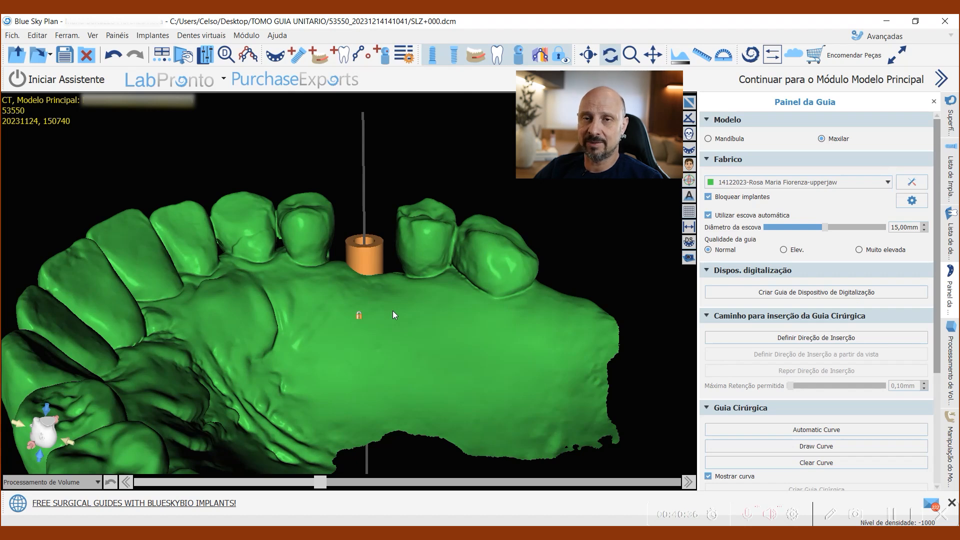
mouse_move(393, 314)
left_mouse_down()
mouse_move(402, 371)
mouse_move(392, 340)
left_mouse_up()
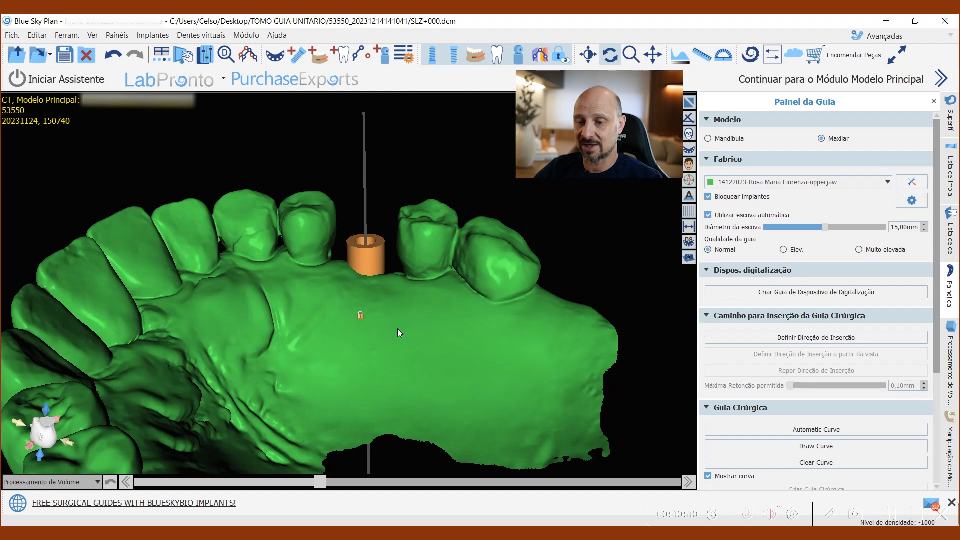
left_click_drag(397, 328, 396, 333)
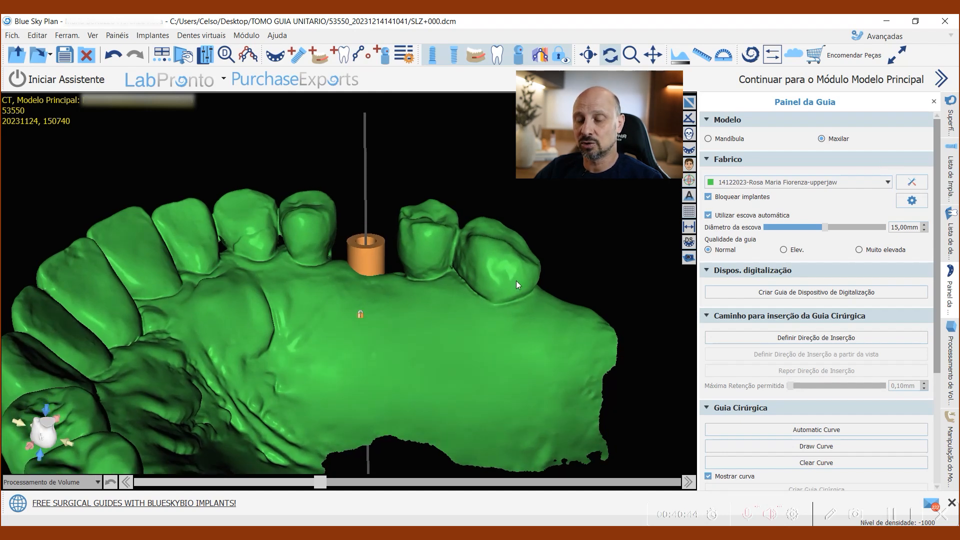
mouse_move(392, 300)
left_mouse_down()
mouse_move(388, 335)
mouse_move(369, 352)
mouse_move(373, 397)
mouse_move(362, 368)
left_mouse_up()
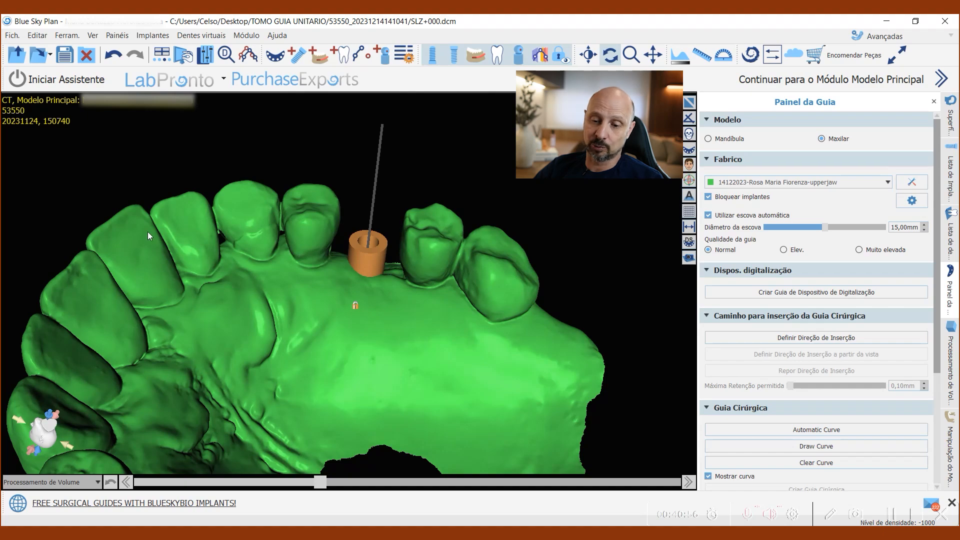
left_click_drag(511, 316, 328, 373)
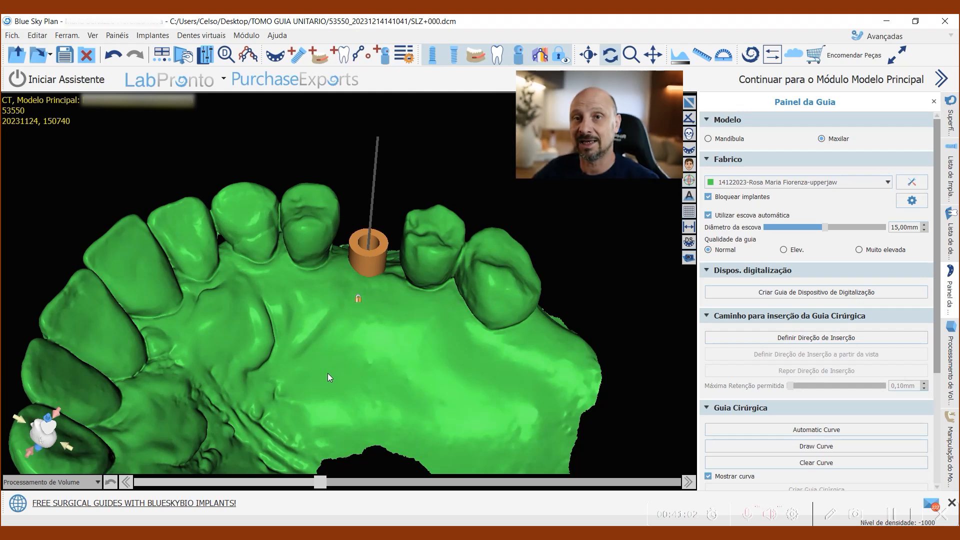
Step: Draw the guide outline curve along the buccal side from the molar, across the gap, to the second tooth in front of it
scroll(825, 284, "down", 3)
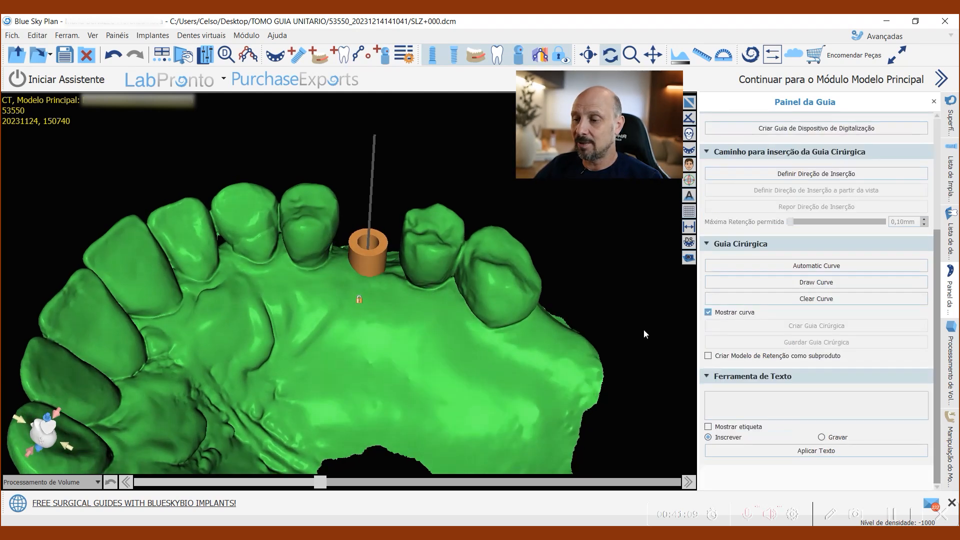
left_click(838, 284)
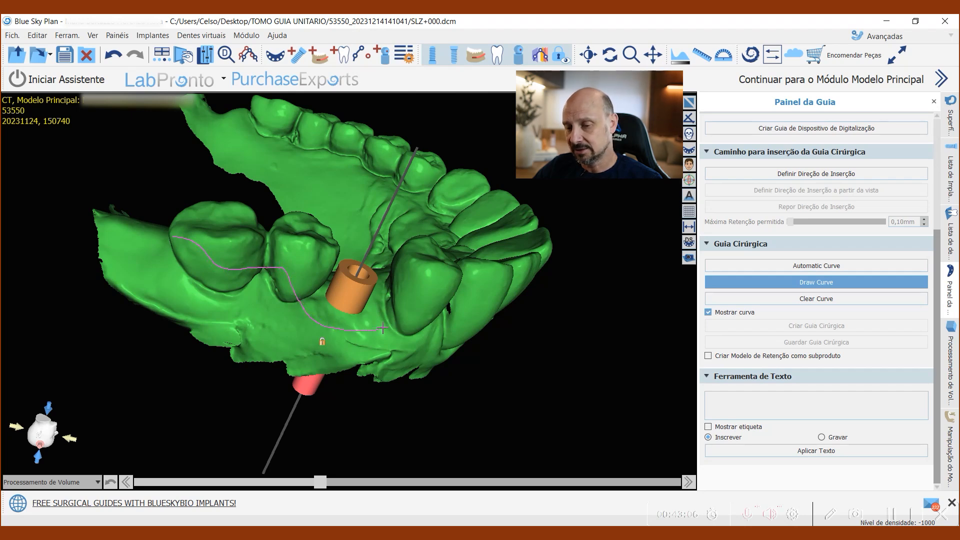
double_click(471, 310)
Step: Continue the guide curve around the front supporting tooth and along the palatal side, closing it at its starting point behind the molar
left_click_drag(631, 310, 323, 399)
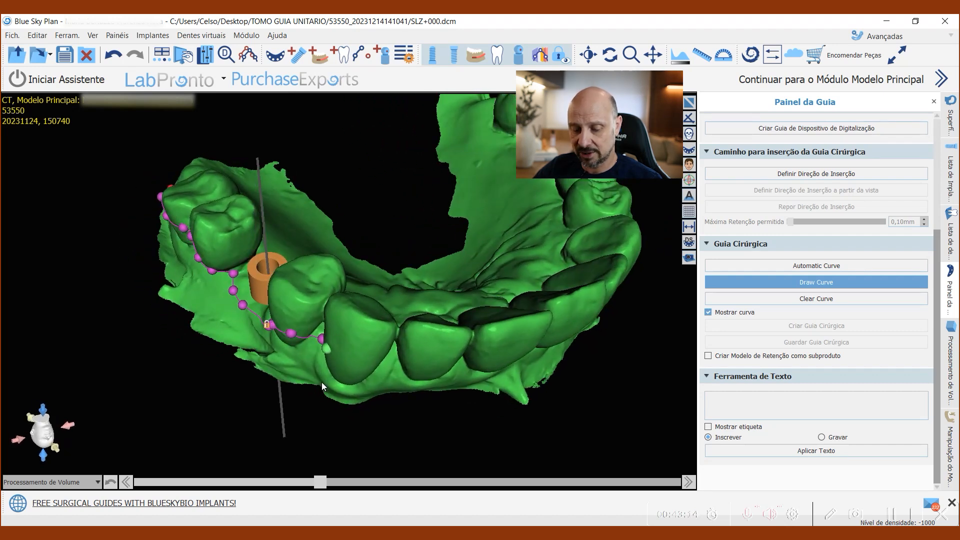
left_click_drag(327, 351, 235, 379)
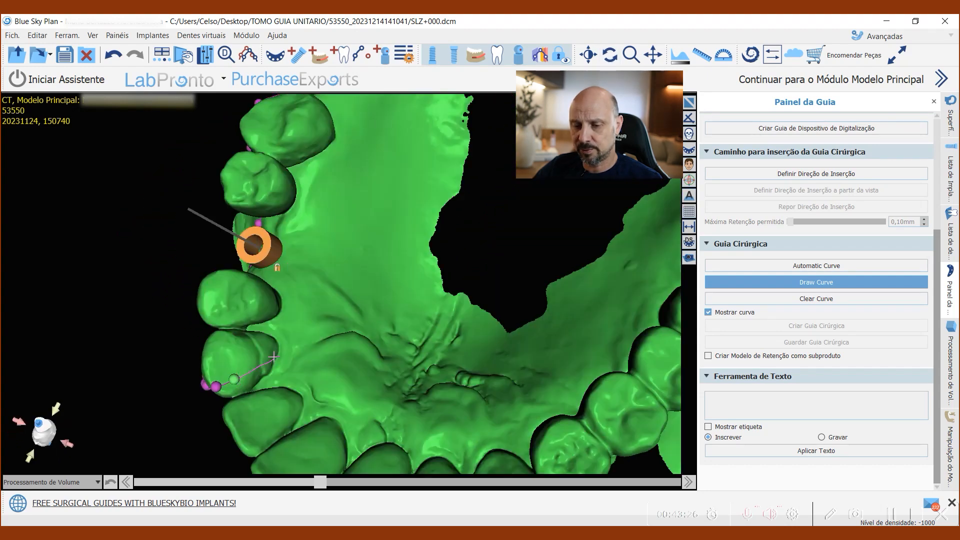
left_click_drag(279, 314, 280, 302)
right_click_drag(353, 273, 352, 463)
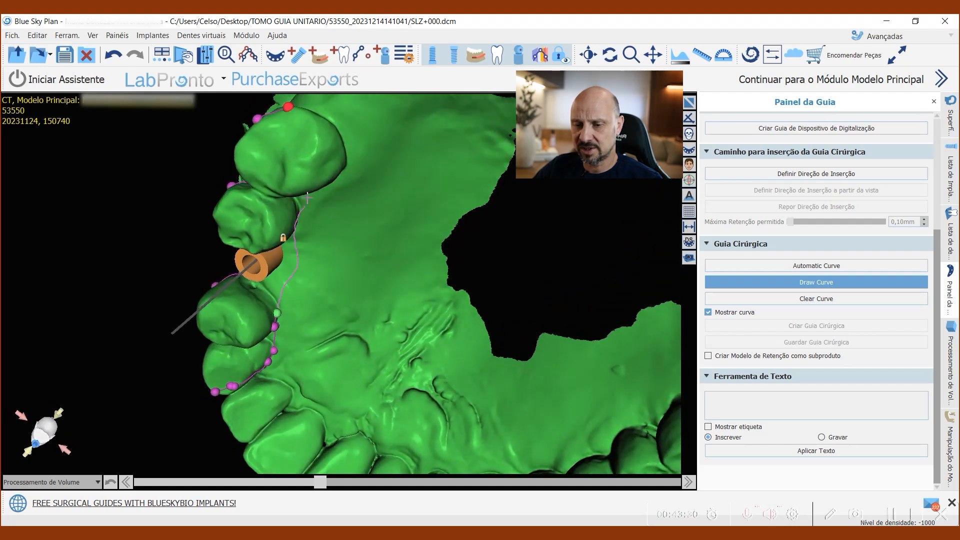
left_click_drag(331, 163, 332, 150)
mouse_move(374, 163)
right_mouse_down()
mouse_move(428, 307)
mouse_move(306, 235)
right_mouse_up()
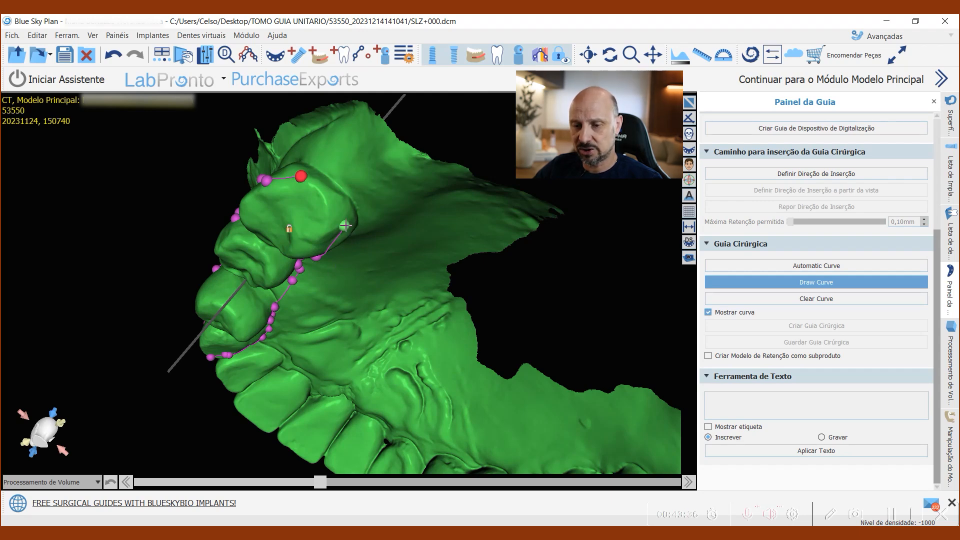
left_click_drag(308, 180, 301, 176)
Step: Adjust the guide curve's points on the buccal side between the two teeth behind the gap
mouse_move(403, 316)
right_mouse_down()
mouse_move(361, 327)
mouse_move(269, 458)
mouse_move(485, 319)
mouse_move(299, 310)
right_mouse_up()
right_click_drag(243, 293, 249, 263)
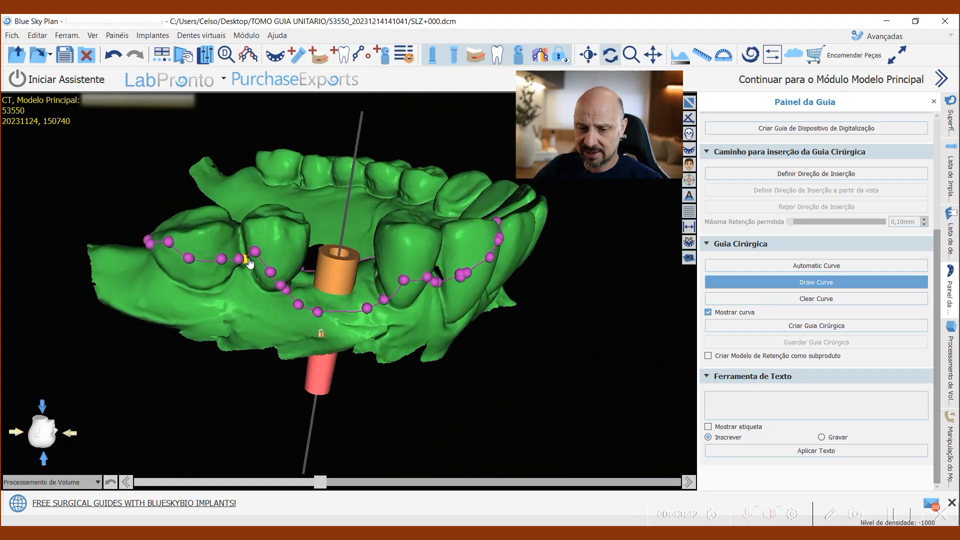
left_click_drag(255, 251, 262, 263)
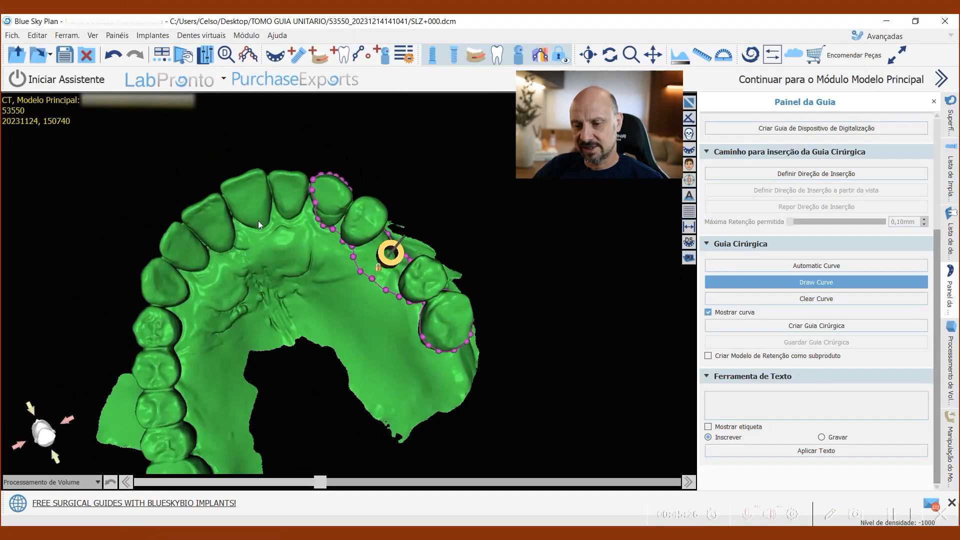
Step: Review the closed guide curve around the gap and the four supporting teeth from the occlusal side
left_click_drag(258, 221, 386, 393)
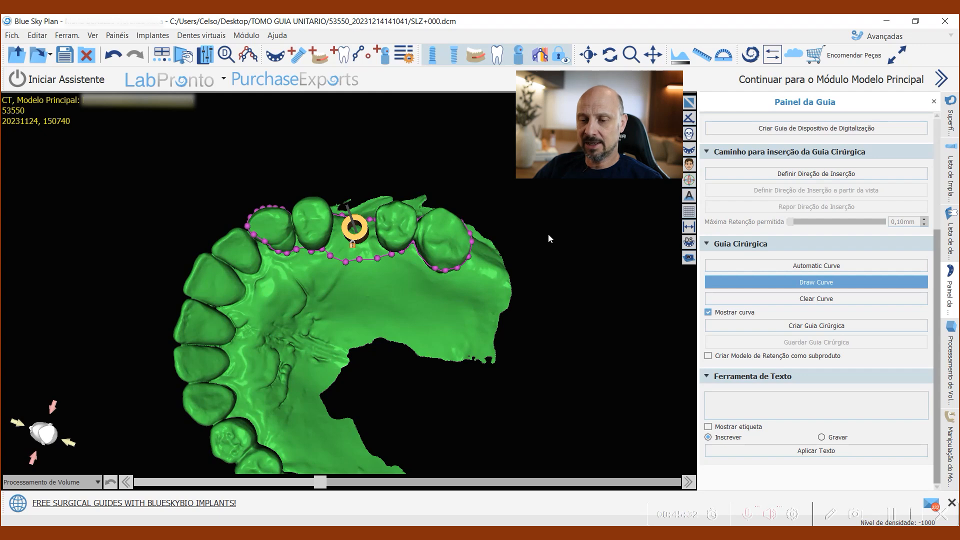
scroll(547, 235, "up", 4)
left_click_drag(475, 190, 521, 180)
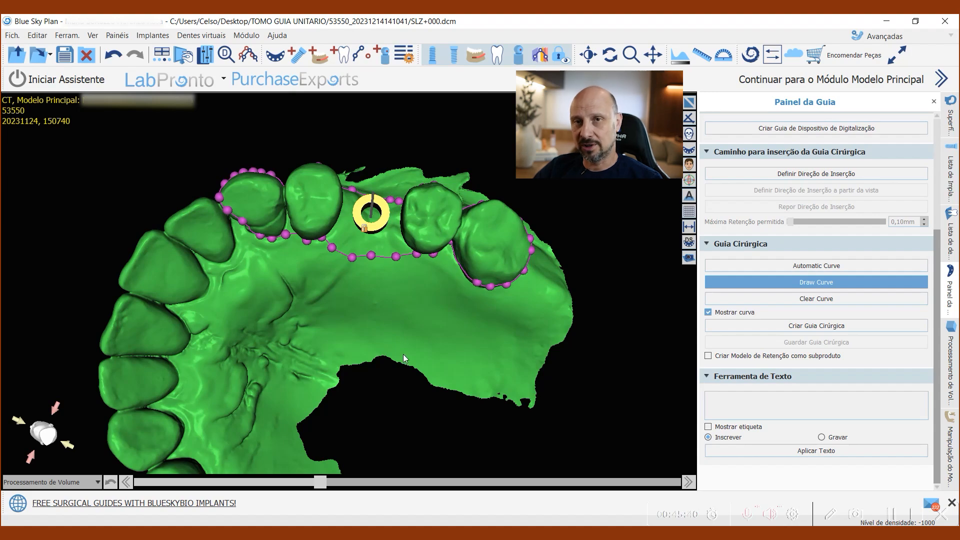
left_click_drag(403, 349, 340, 325)
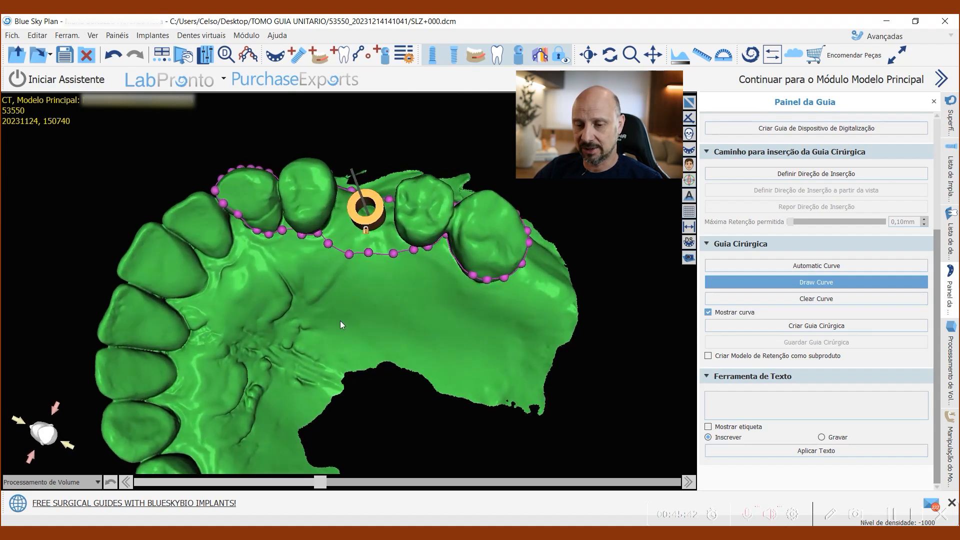
scroll(345, 290, "up", 3)
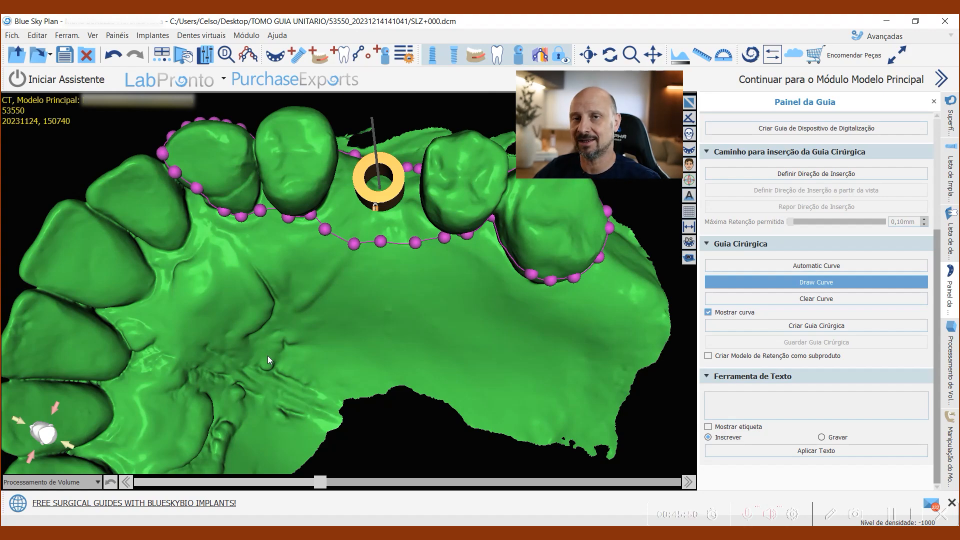
scroll(379, 346, "down", 3)
scroll(380, 340, "up", 3)
left_click_drag(385, 295, 370, 349)
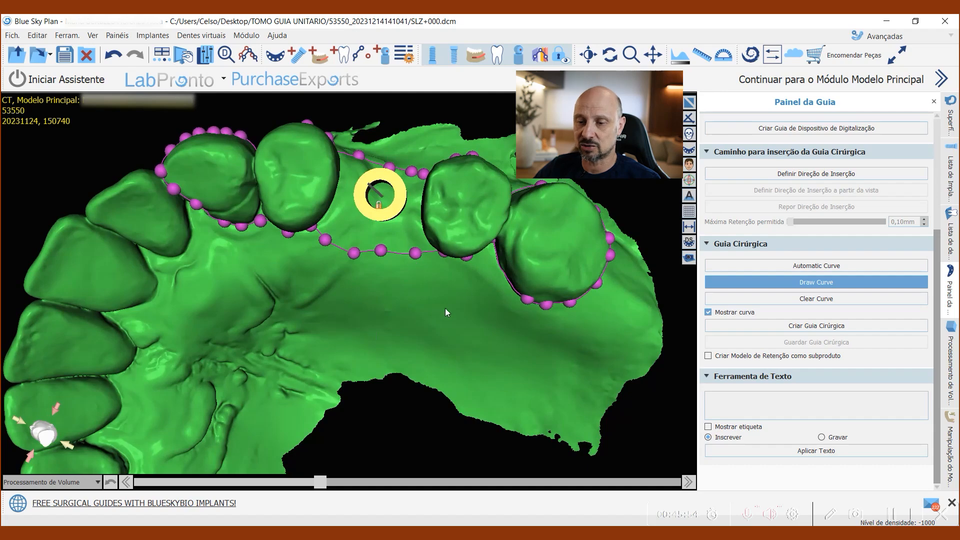
left_click_drag(445, 308, 433, 310)
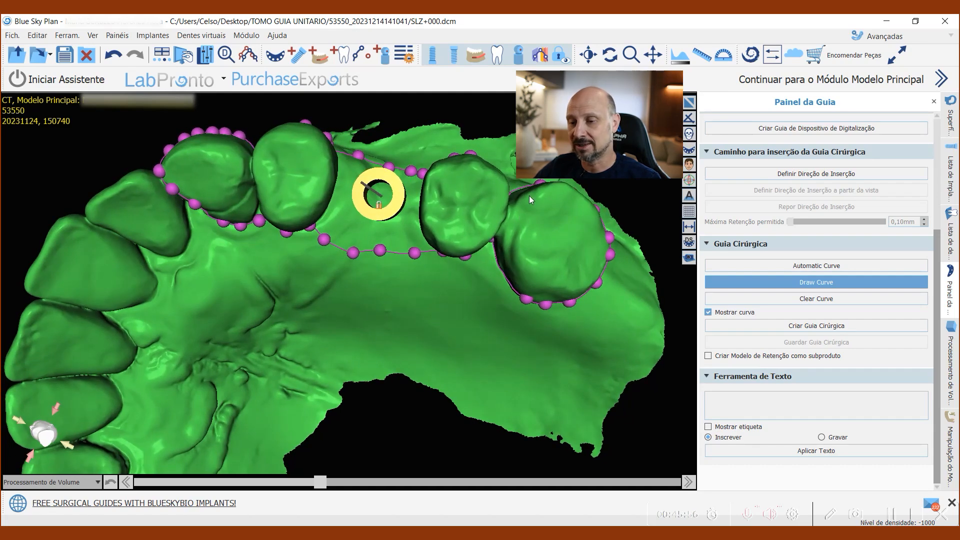
Step: Add an inspection window to the guide area, placed across the two teeth behind the gap
left_click_drag(404, 305, 426, 312)
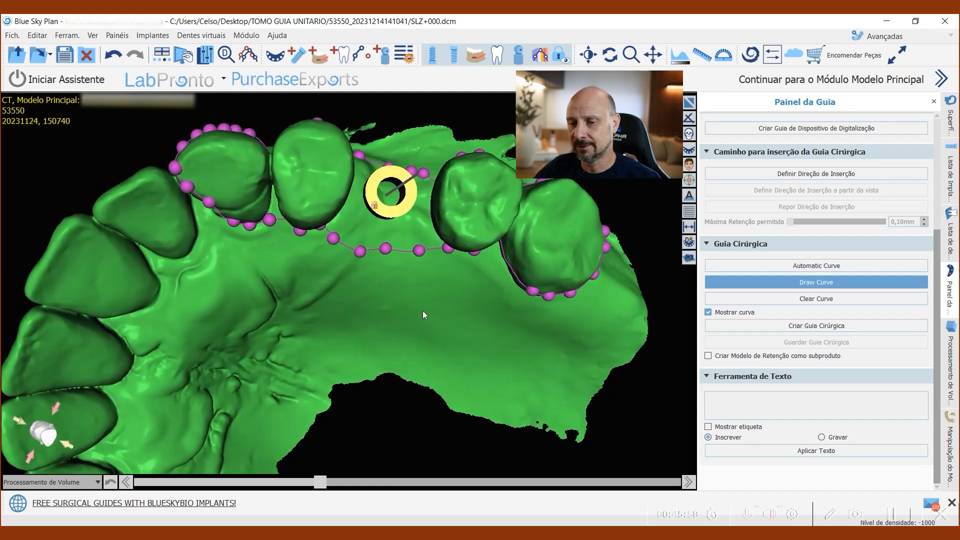
left_click_drag(388, 357, 347, 358)
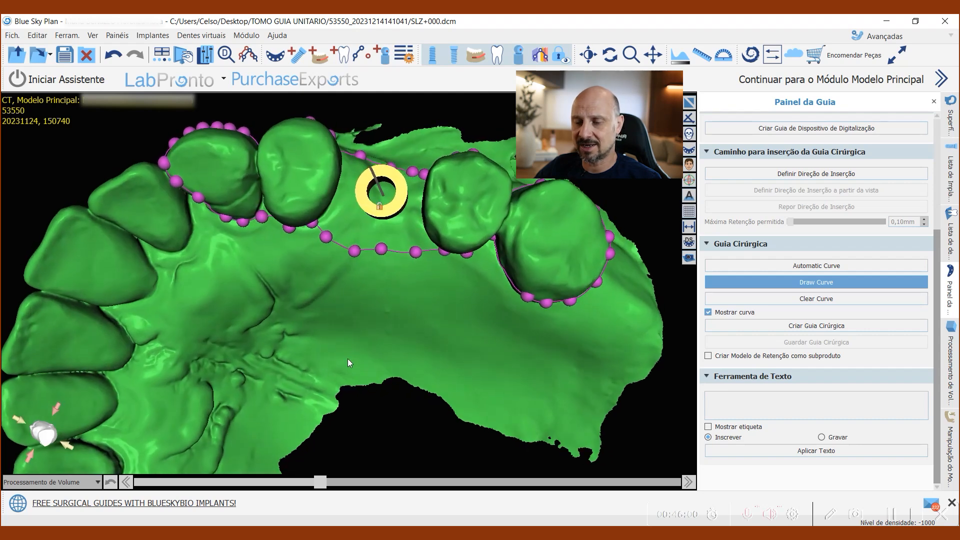
right_click(490, 207)
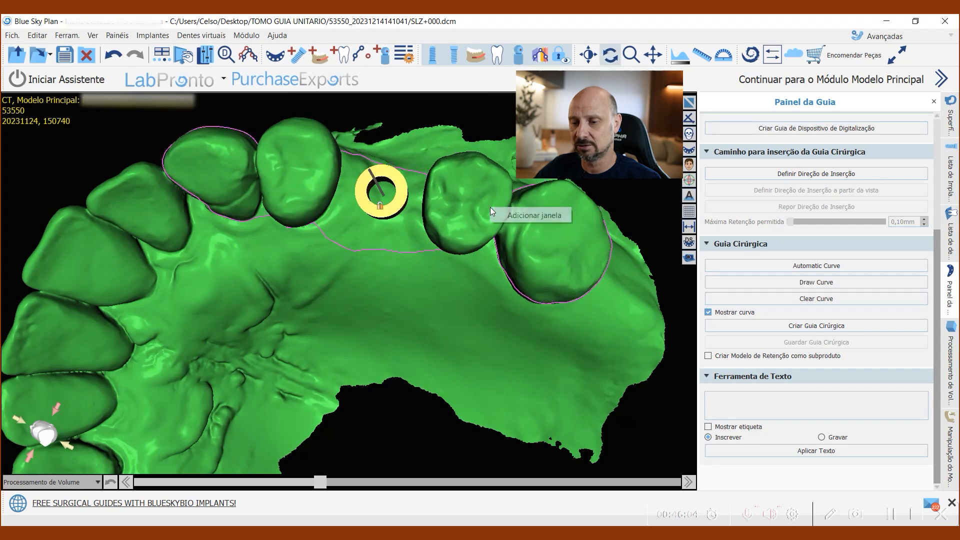
left_click(531, 216)
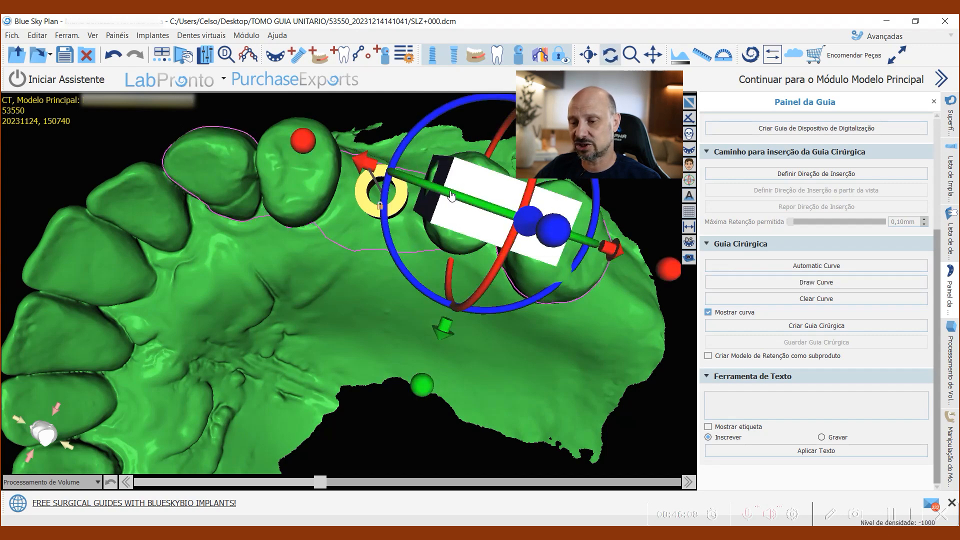
scroll(517, 373, "up", 1)
scroll(520, 379, "down", 1)
left_click_drag(522, 387, 502, 376)
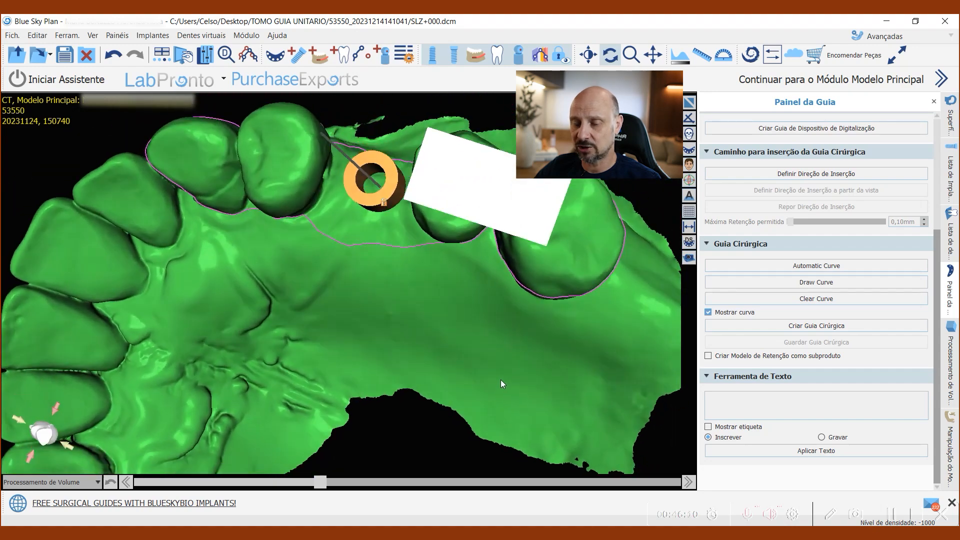
Step: Shrink the rear inspection window in both length and width so it spans the contact between the two teeth
scroll(518, 356, "down", 1)
scroll(518, 356, "down", 2)
left_click(422, 239)
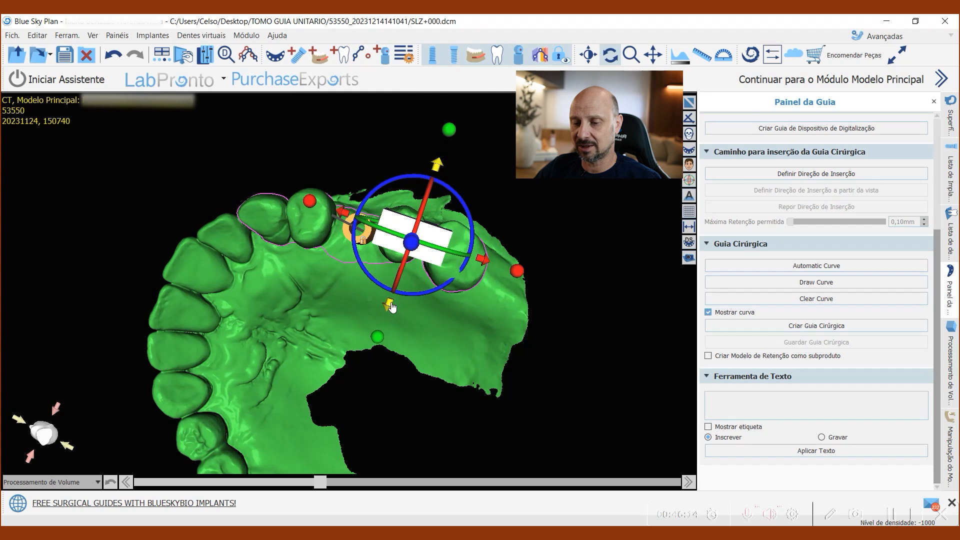
left_click_drag(378, 345, 382, 332)
left_click_drag(515, 265, 498, 254)
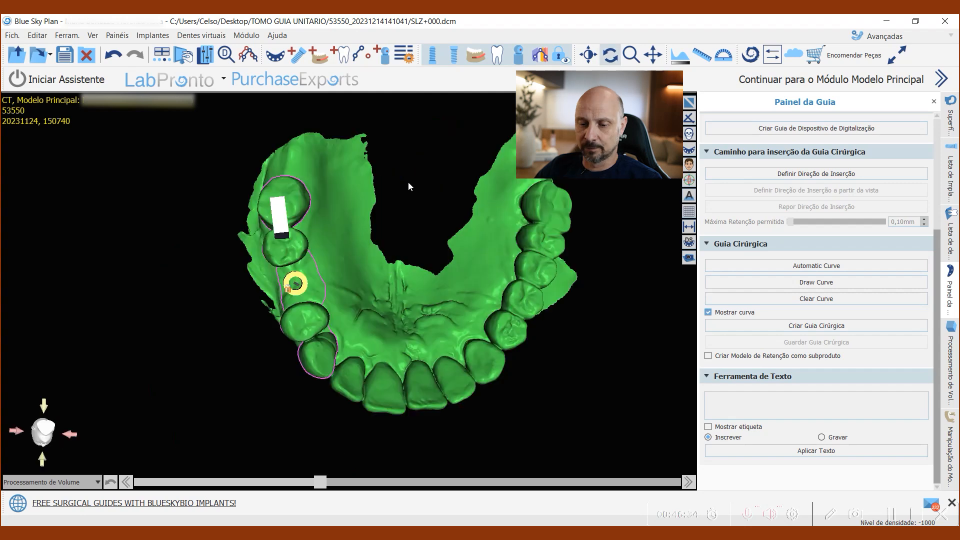
left_click_drag(408, 186, 437, 238)
Step: Add a second inspection window across the two teeth in front of the gap, about the size of the rear one
right_click(320, 321)
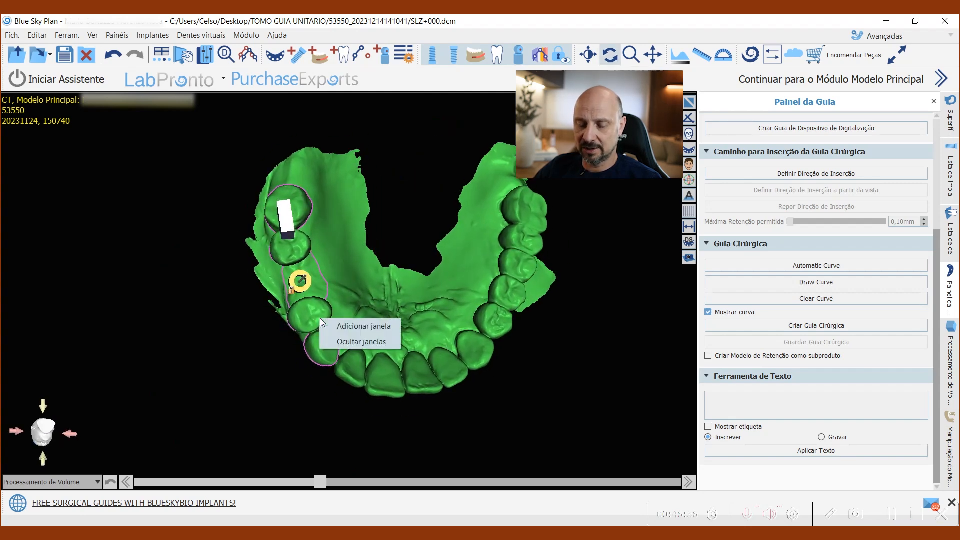
left_click(342, 326)
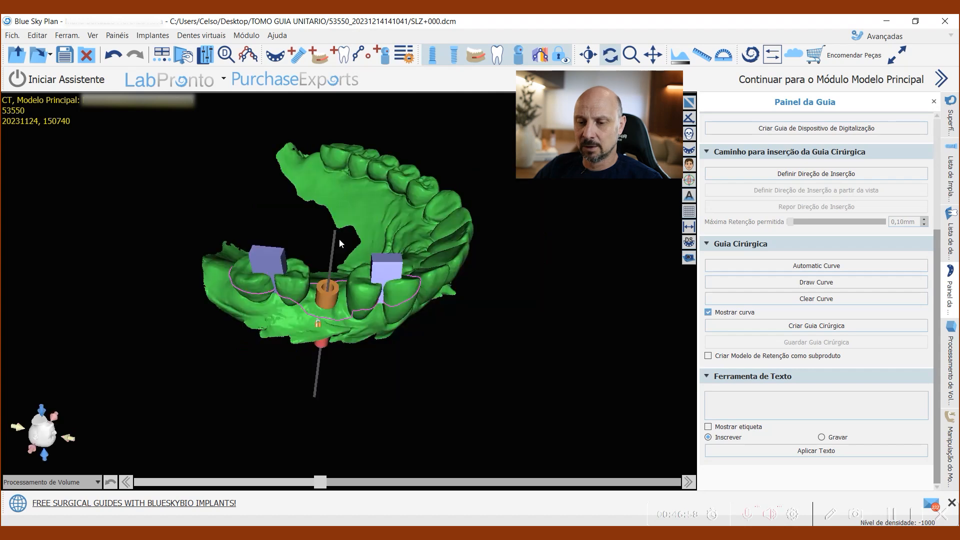
left_click_drag(339, 239, 430, 357)
left_click(392, 254)
left_click_drag(410, 440, 417, 402)
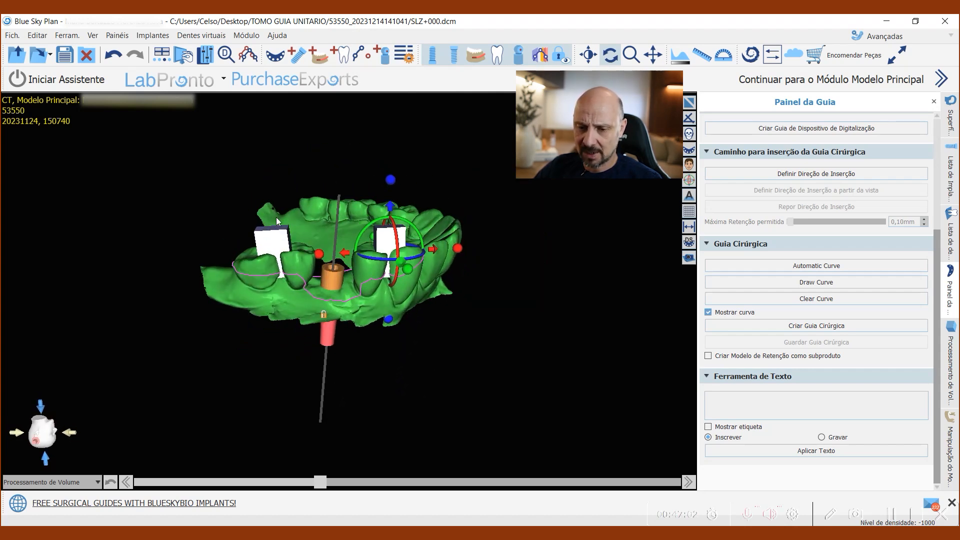
Step: Increase the height of the rear and front inspection windows so they extend farther above the teeth
left_click(275, 245)
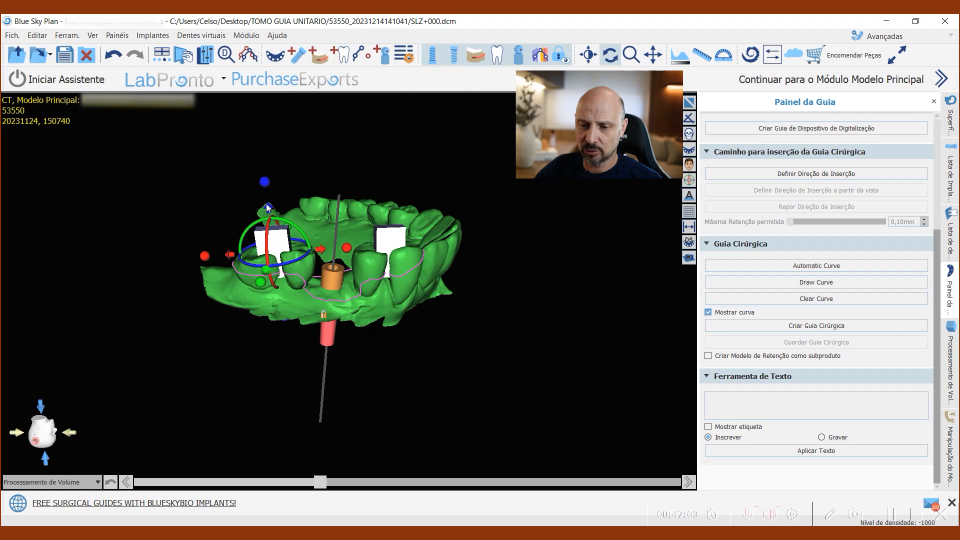
left_click_drag(264, 182, 263, 175)
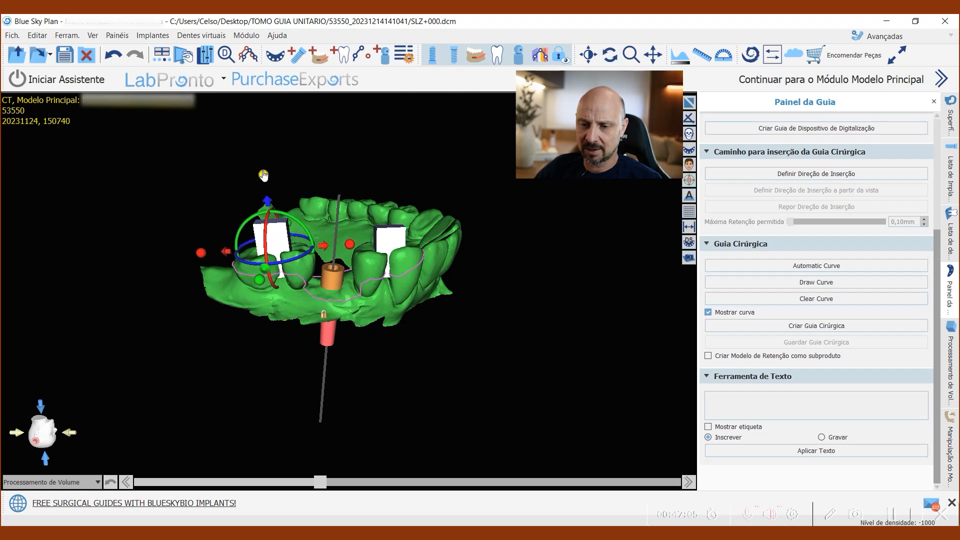
left_click(394, 241)
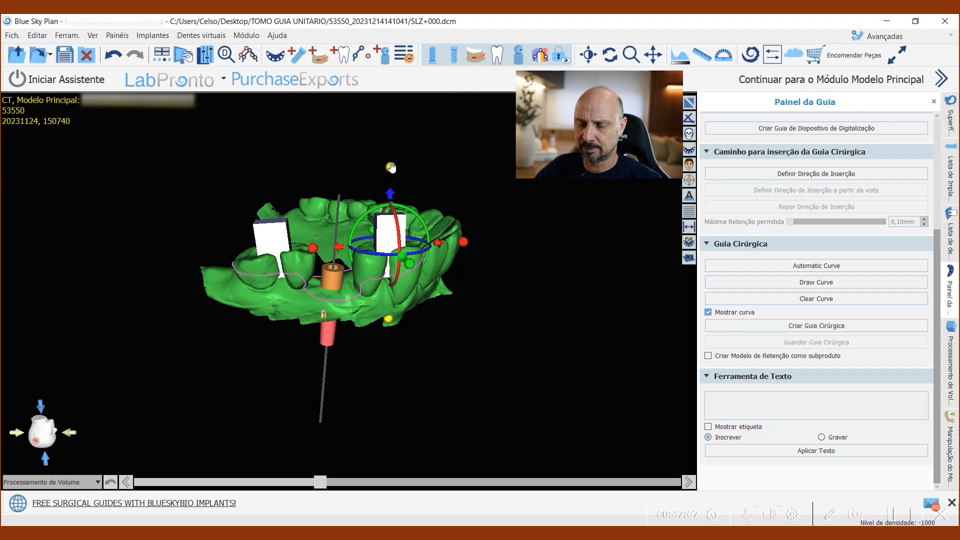
left_click_drag(368, 380, 234, 302)
left_click_drag(529, 395, 440, 431)
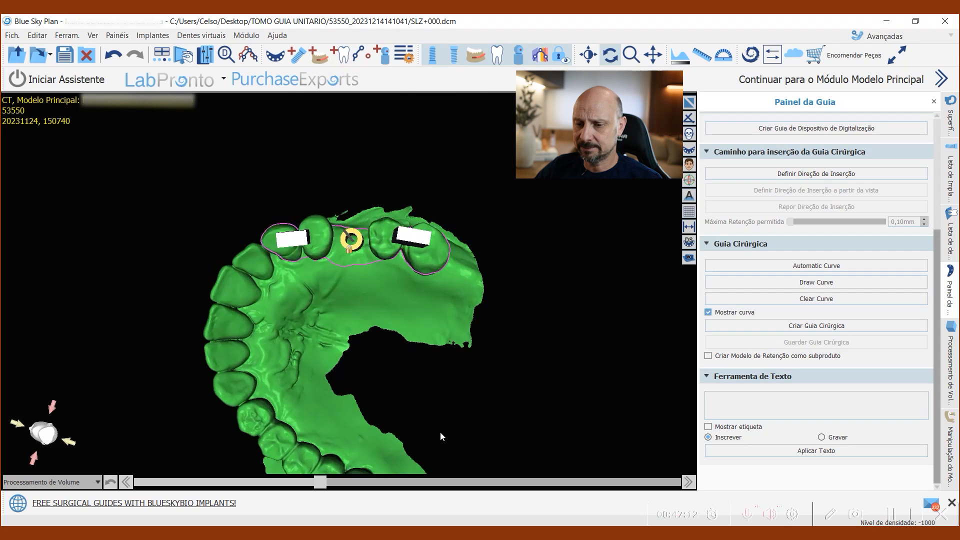
Step: Create the surgical guide from the closed curve with its two inspection windows
left_click(828, 328)
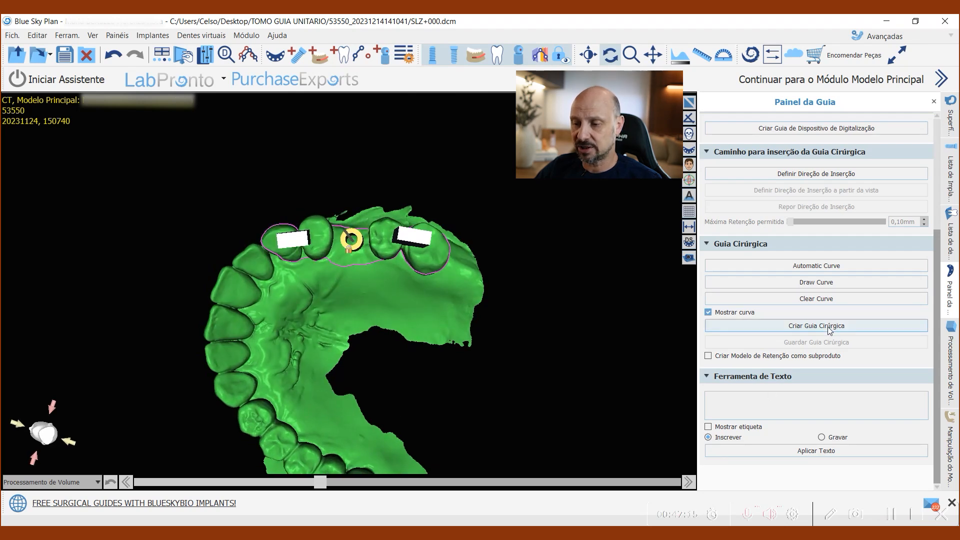
left_click_drag(380, 410, 273, 195)
left_click_drag(479, 372, 380, 310)
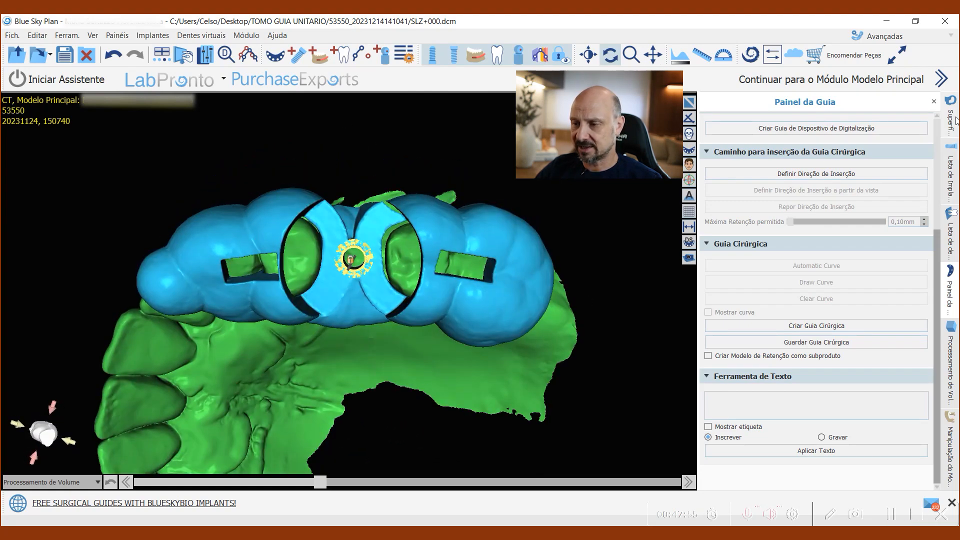
Step: Hide the guide tube of the custom implant in the implant list
left_click(950, 179)
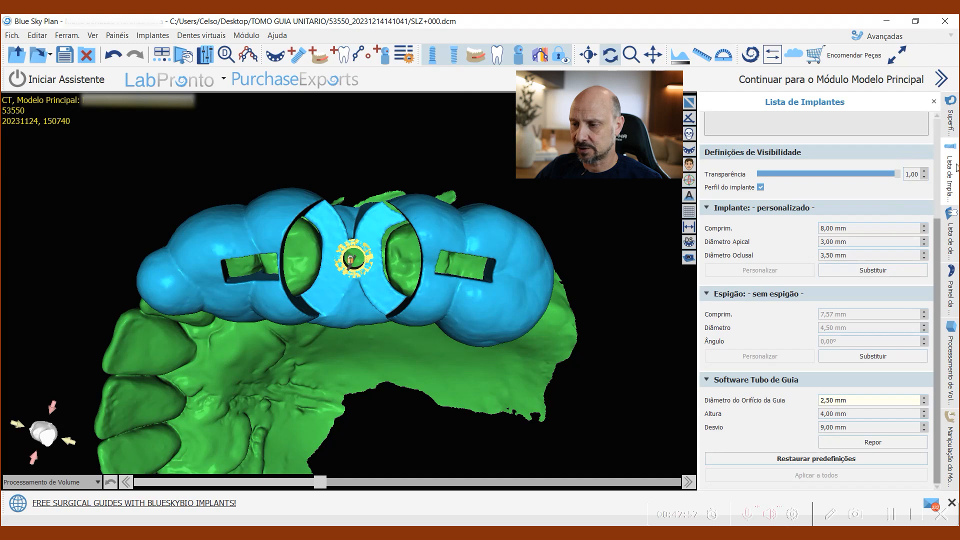
scroll(897, 176, "up", 3)
scroll(899, 180, "up", 2)
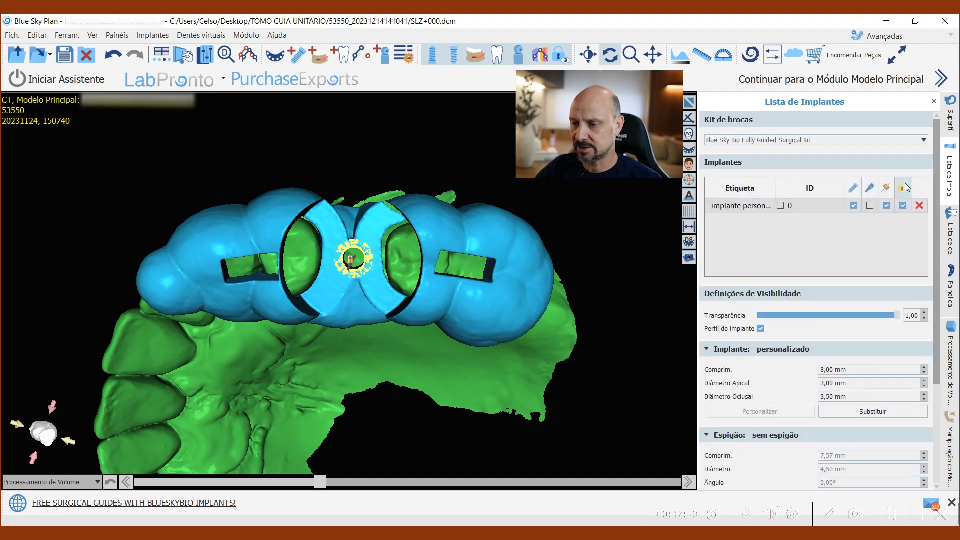
left_click(887, 205)
Step: Examine the generated guide's sleeve hole, inspection windows and tooth coverage from the occlusal, palatal and buccal sides
left_click_drag(436, 354, 412, 286)
left_click_drag(388, 247, 479, 277)
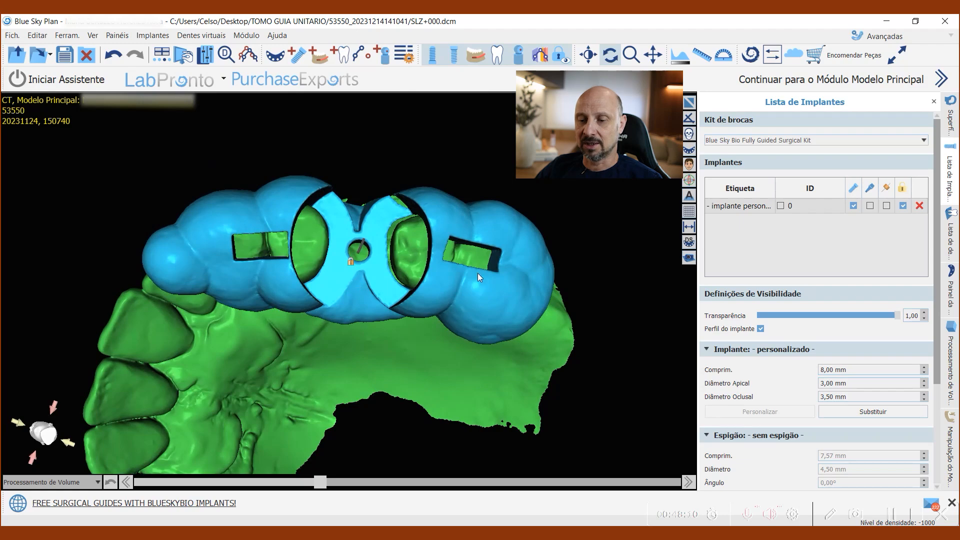
left_click_drag(285, 311, 396, 324)
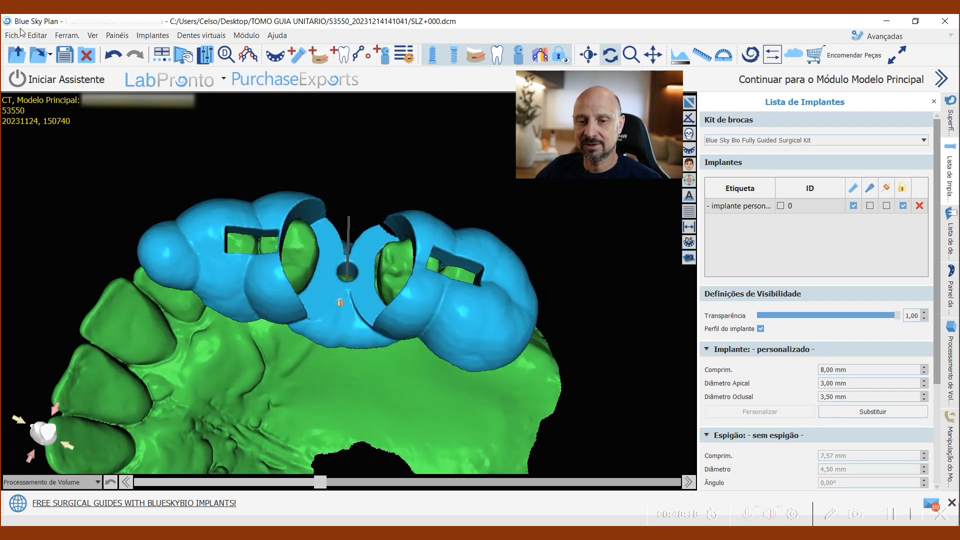
left_click_drag(459, 247, 420, 279)
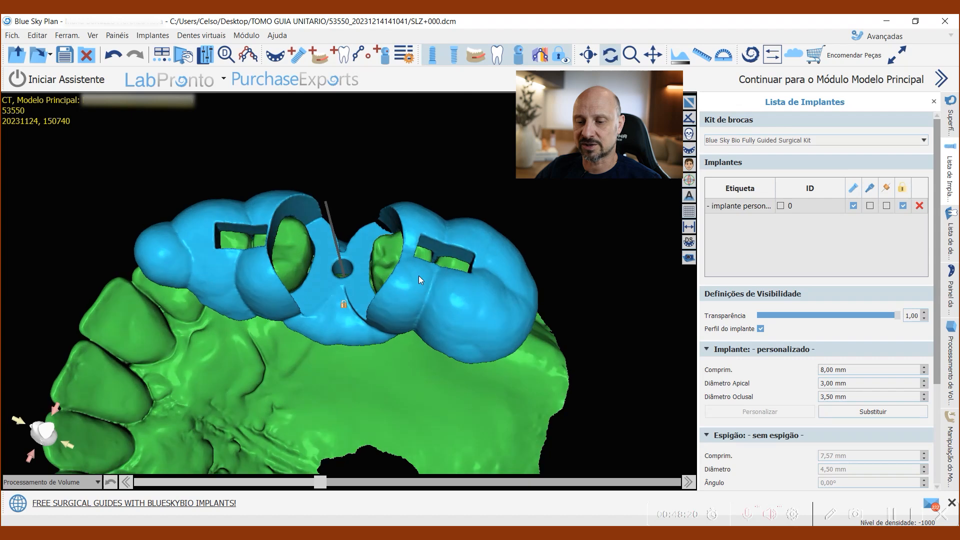
left_click_drag(268, 368, 270, 380)
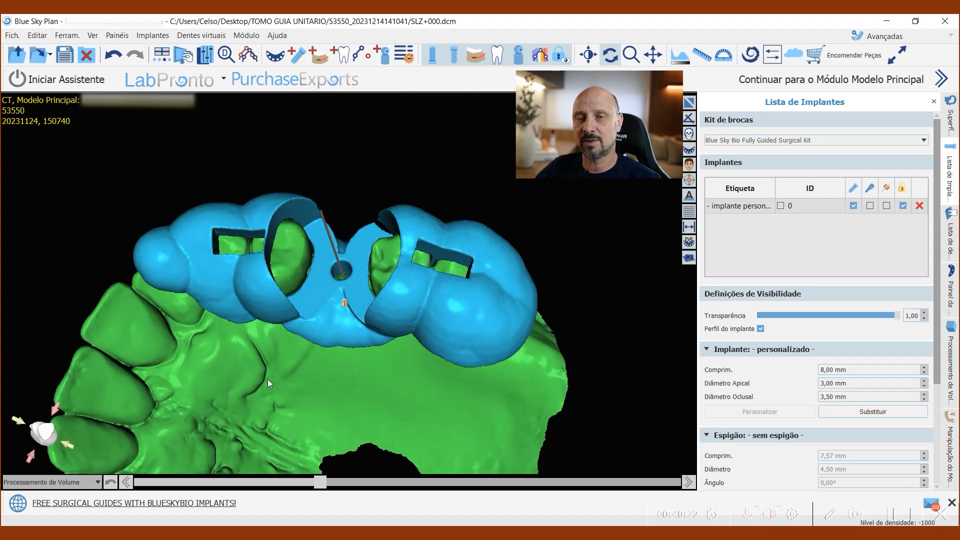
left_click_drag(390, 376, 454, 331)
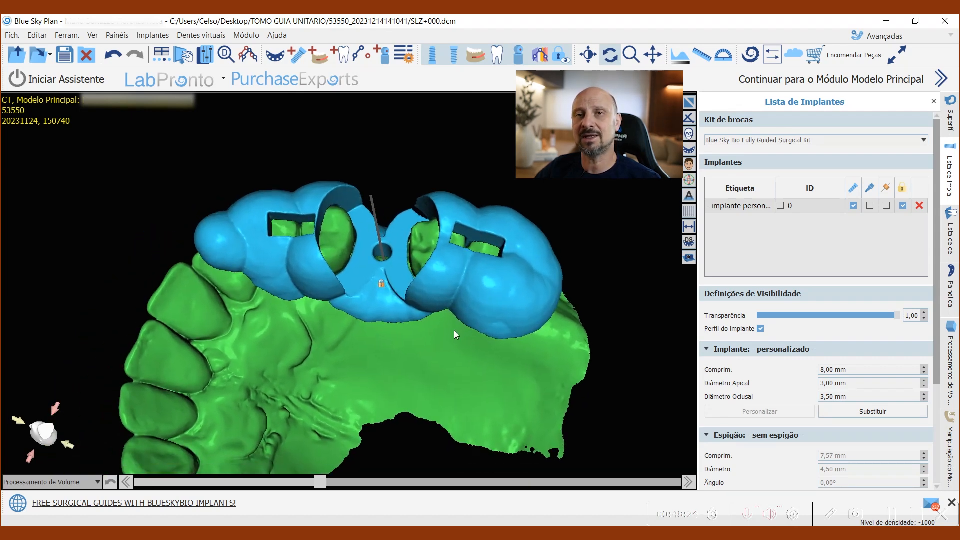
left_click_drag(435, 314, 374, 412)
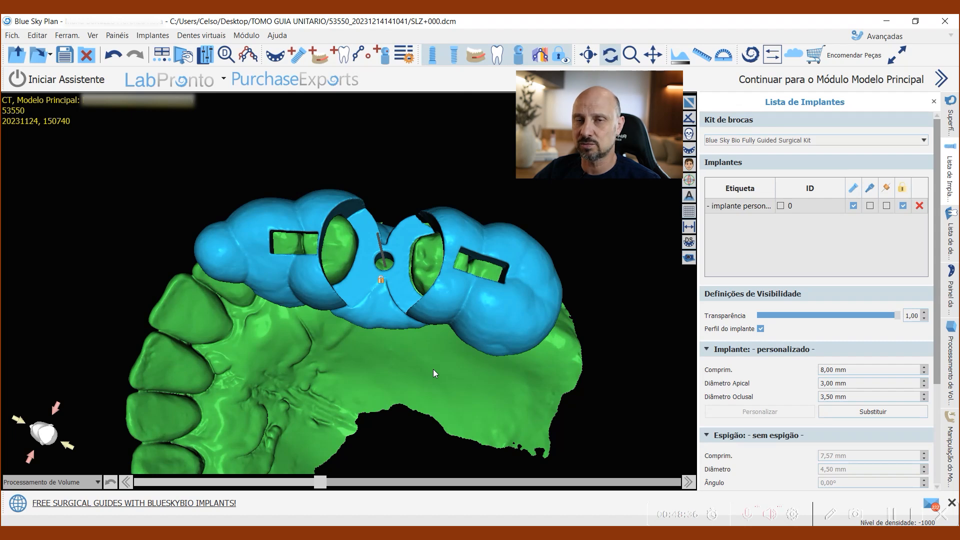
left_click_drag(440, 370, 490, 340)
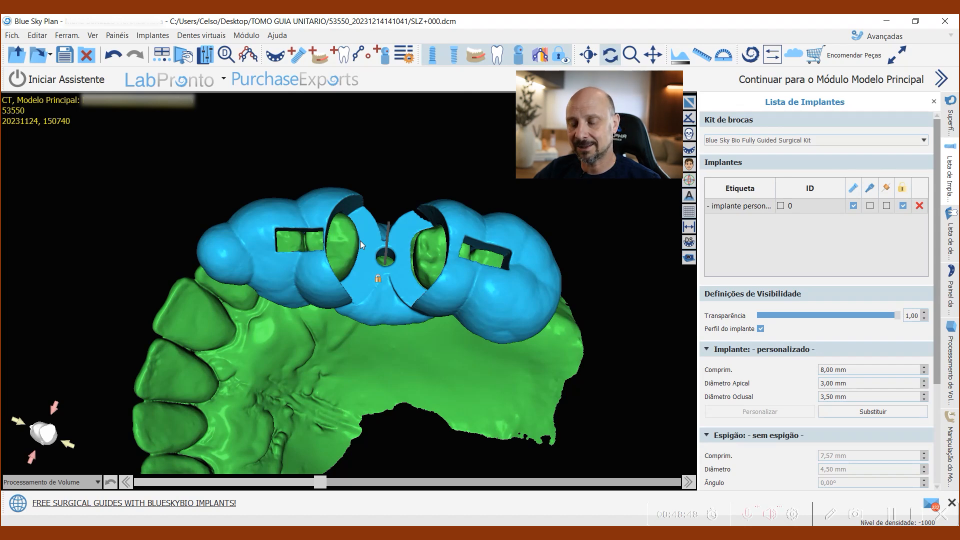
mouse_move(430, 277)
left_mouse_down()
mouse_move(381, 350)
mouse_move(424, 221)
mouse_move(426, 264)
left_mouse_up()
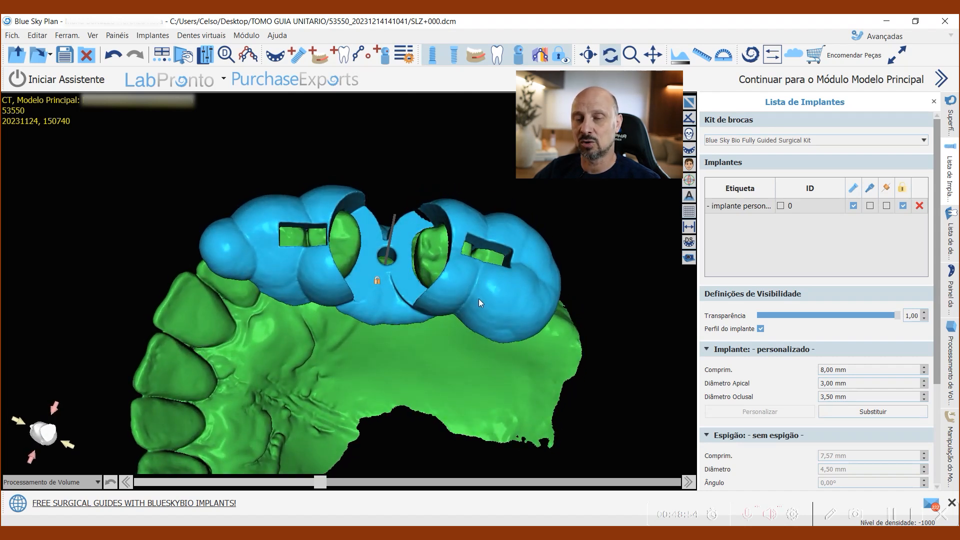
left_click_drag(479, 290, 330, 357)
left_click_drag(448, 446, 431, 308)
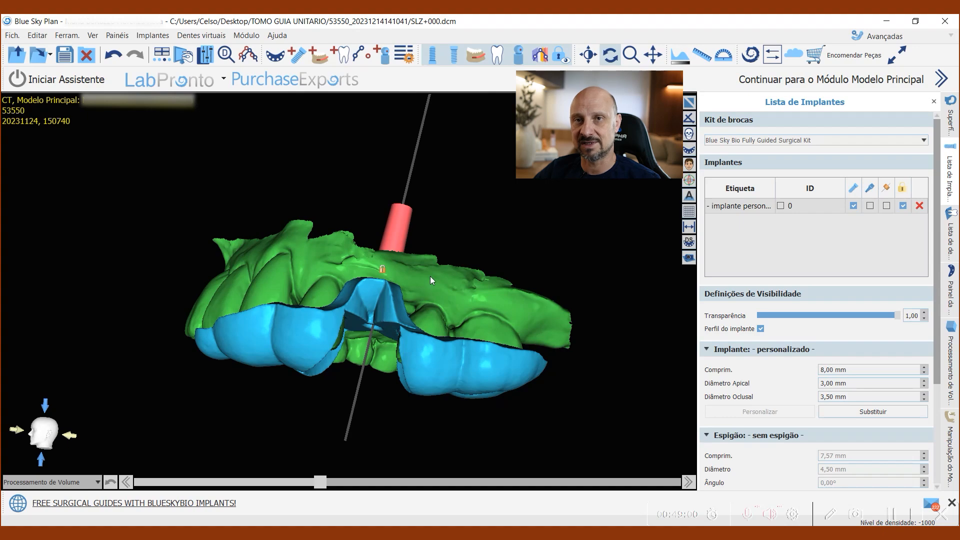